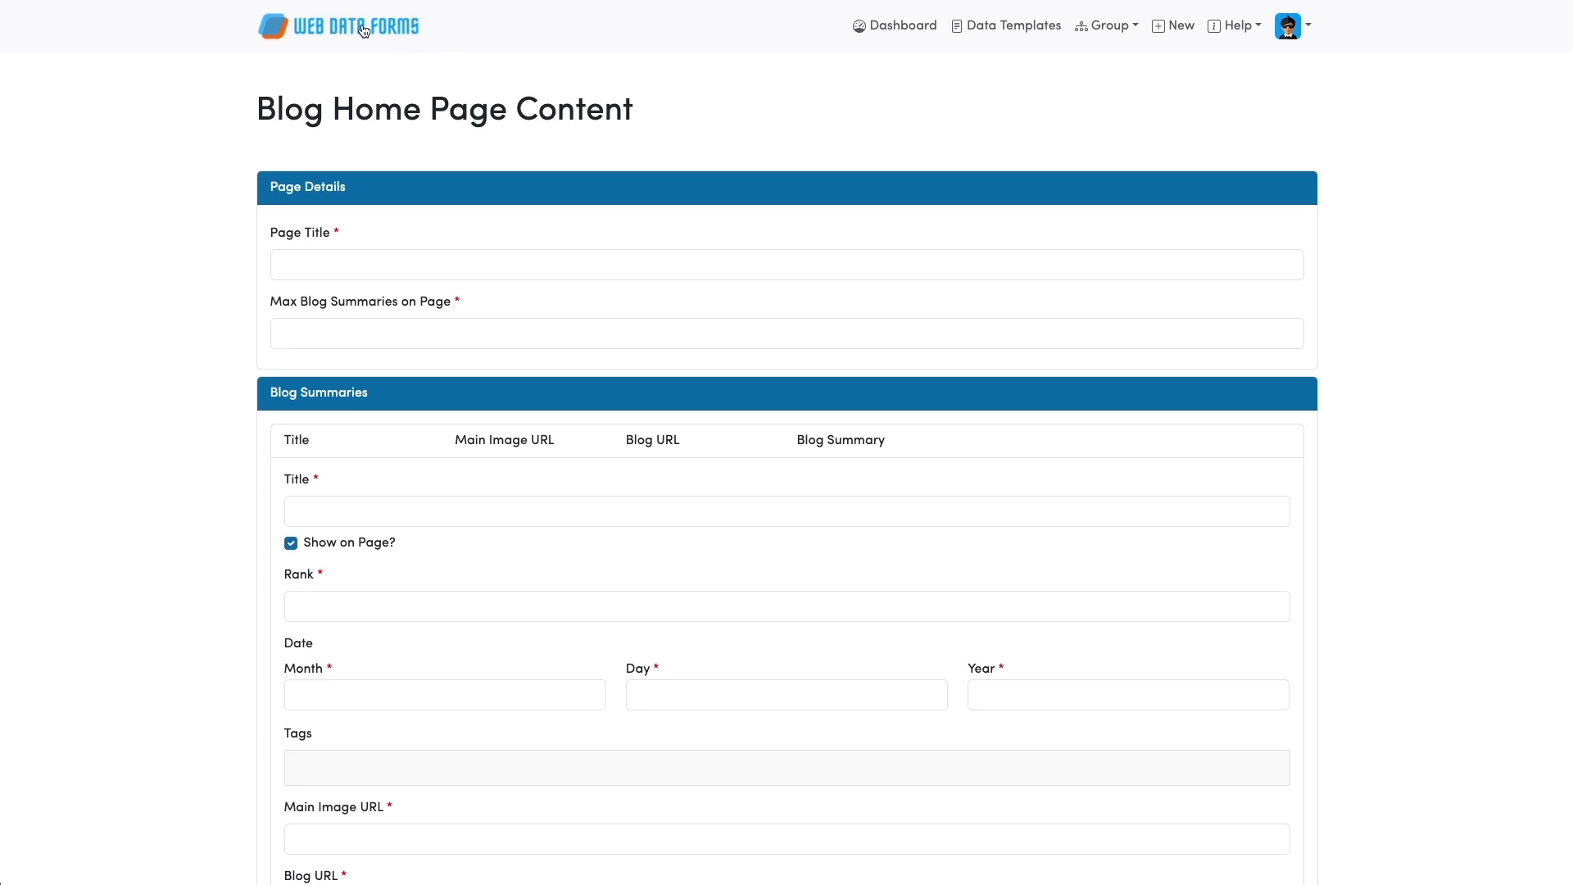
Return to the data templates and start a new submission for Blog Page Content in the CMS > Blog folder
scroll(629, 106, "left", 5)
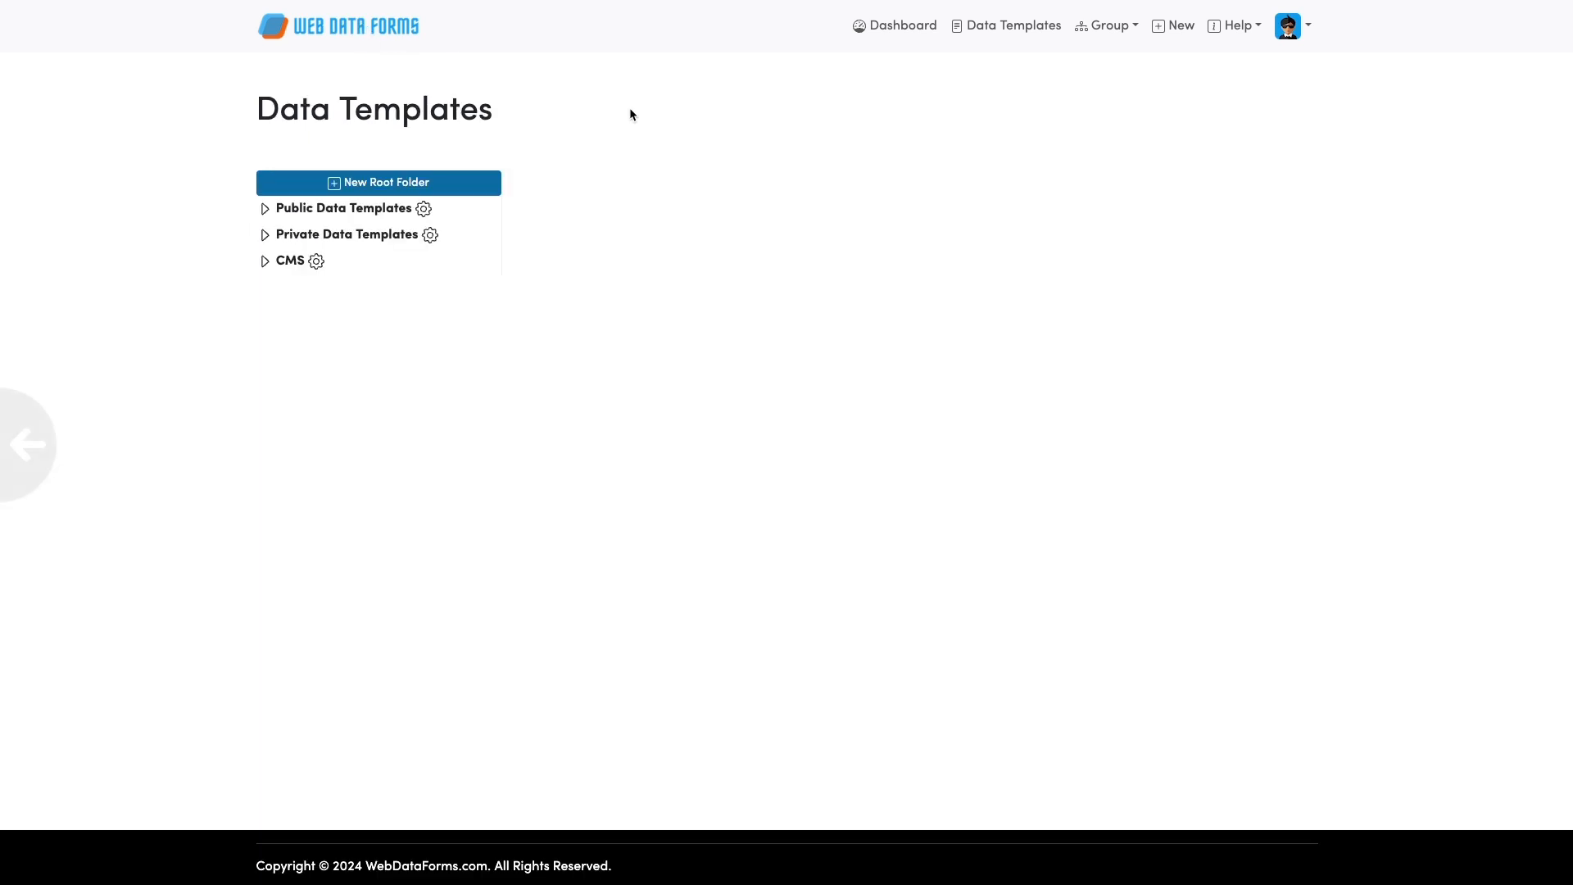
left_click(288, 264)
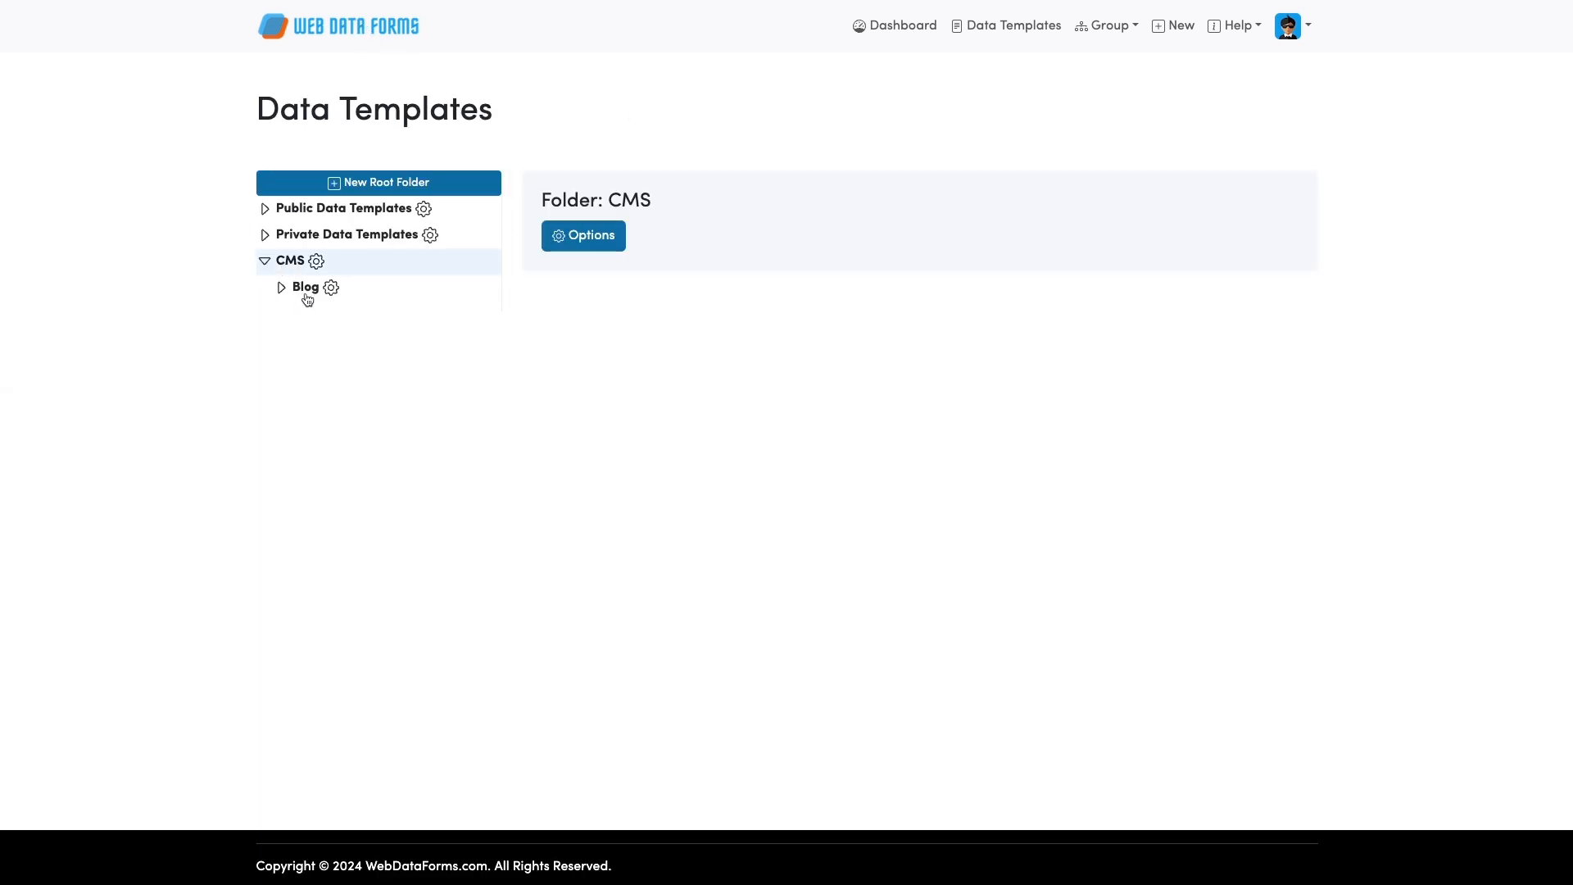
left_click(306, 296)
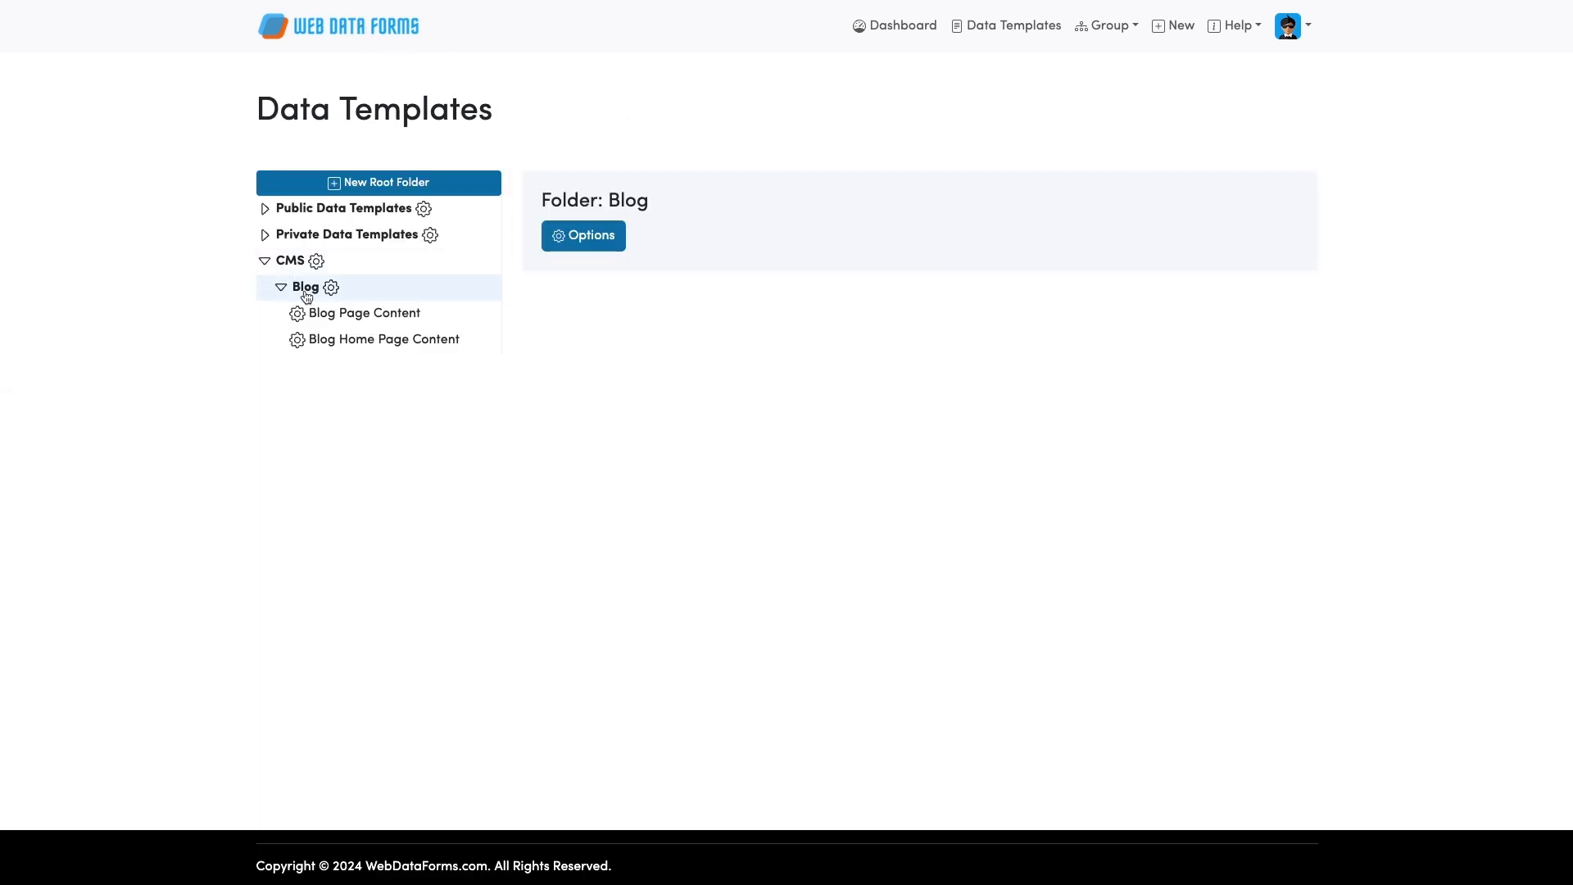
left_click(355, 318)
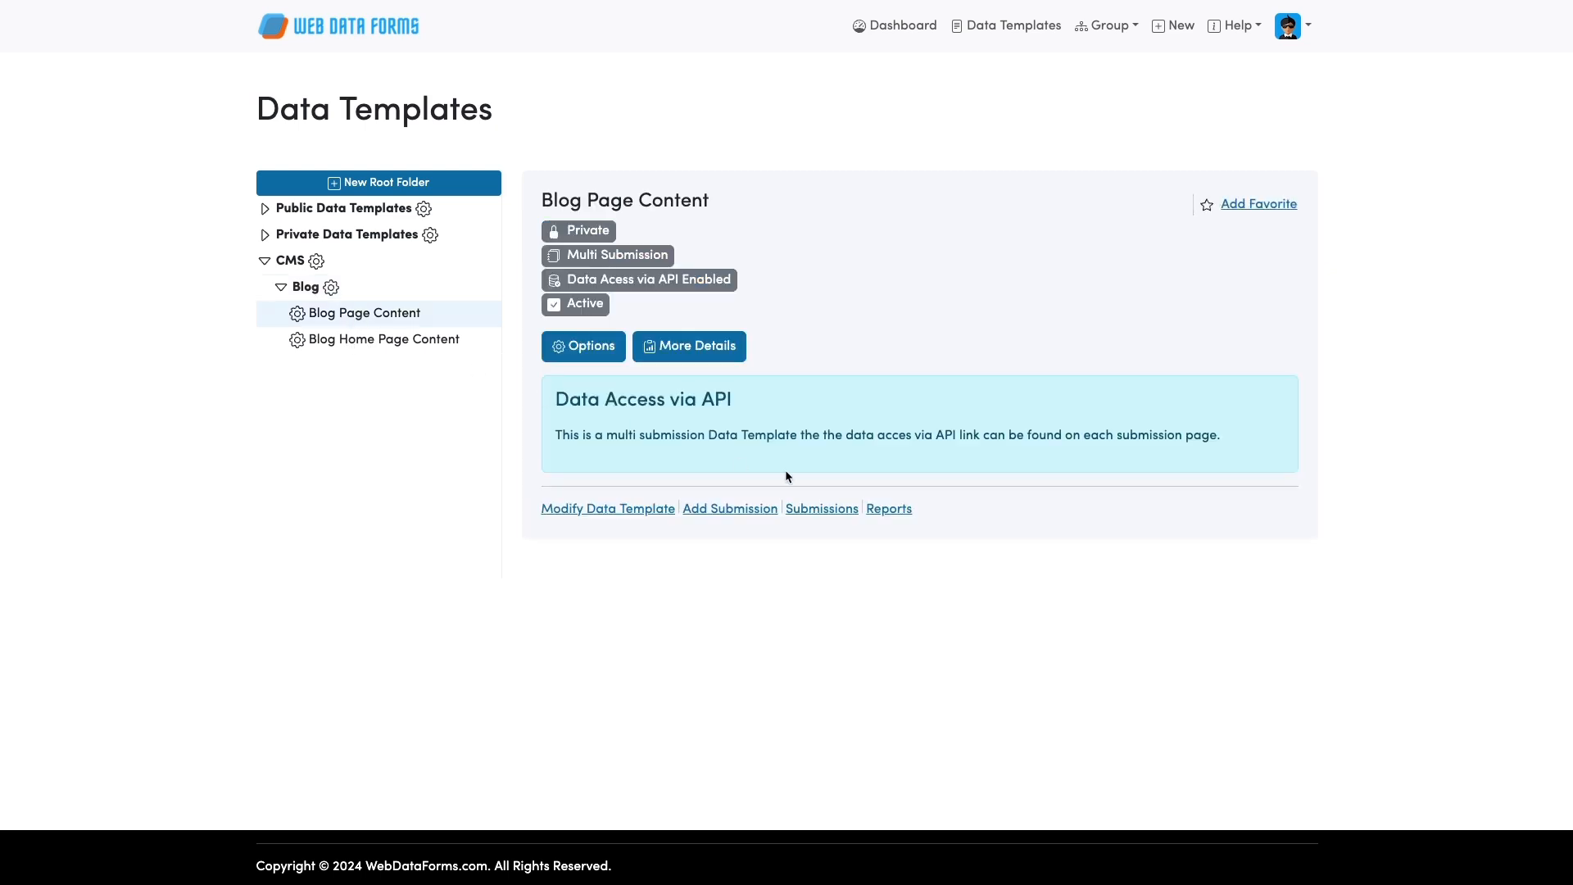
left_click(727, 509)
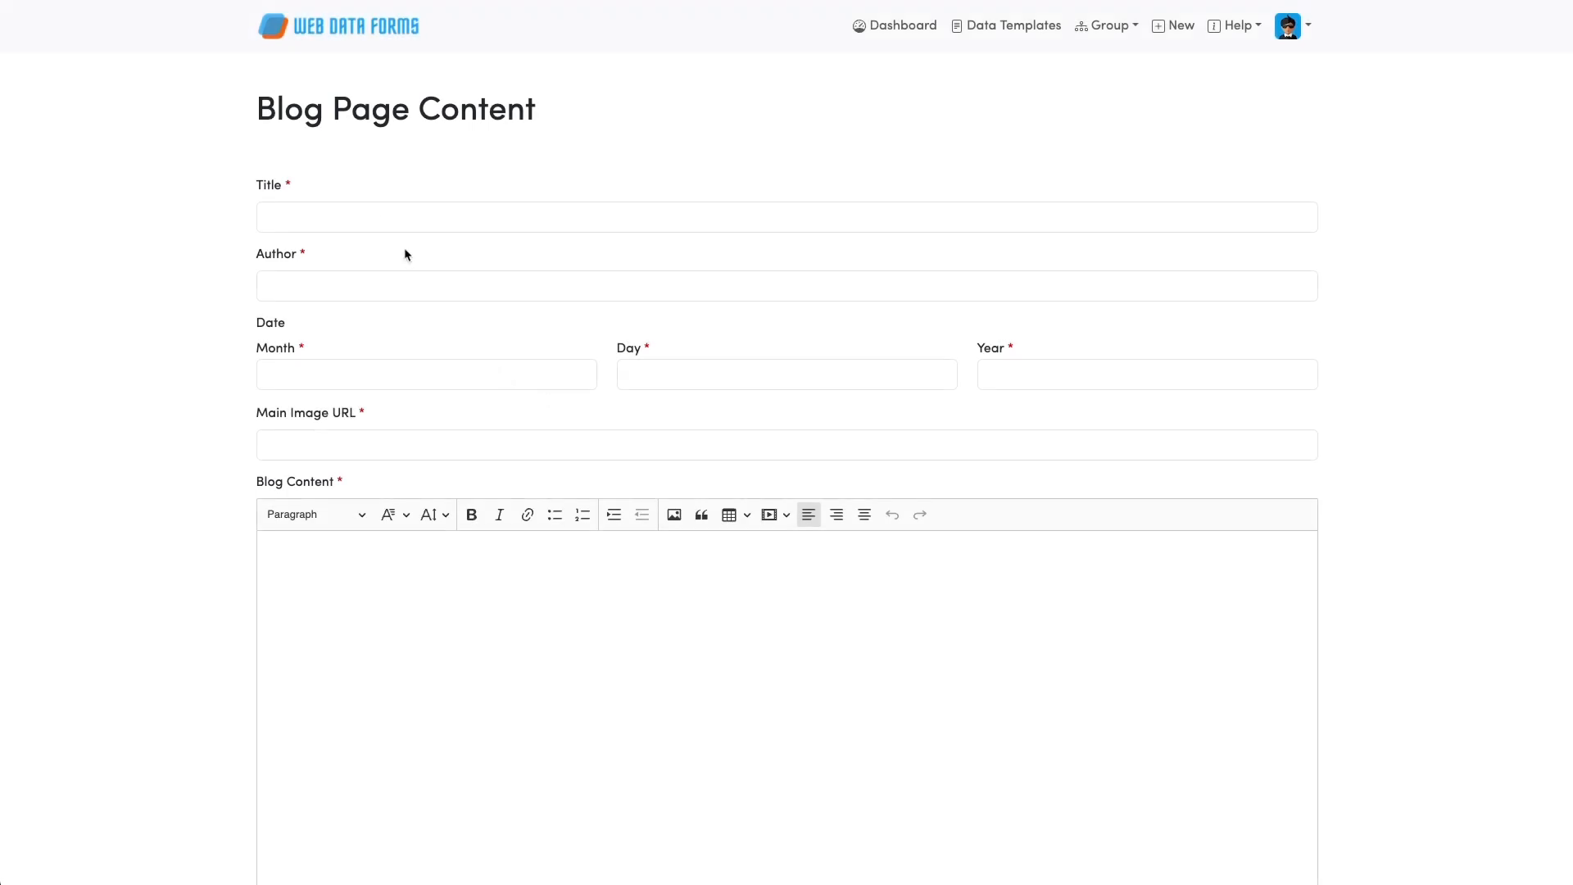
Enter "Blog Number One" as the title and fill in the author's full name
left_click(379, 217)
type("Blo")
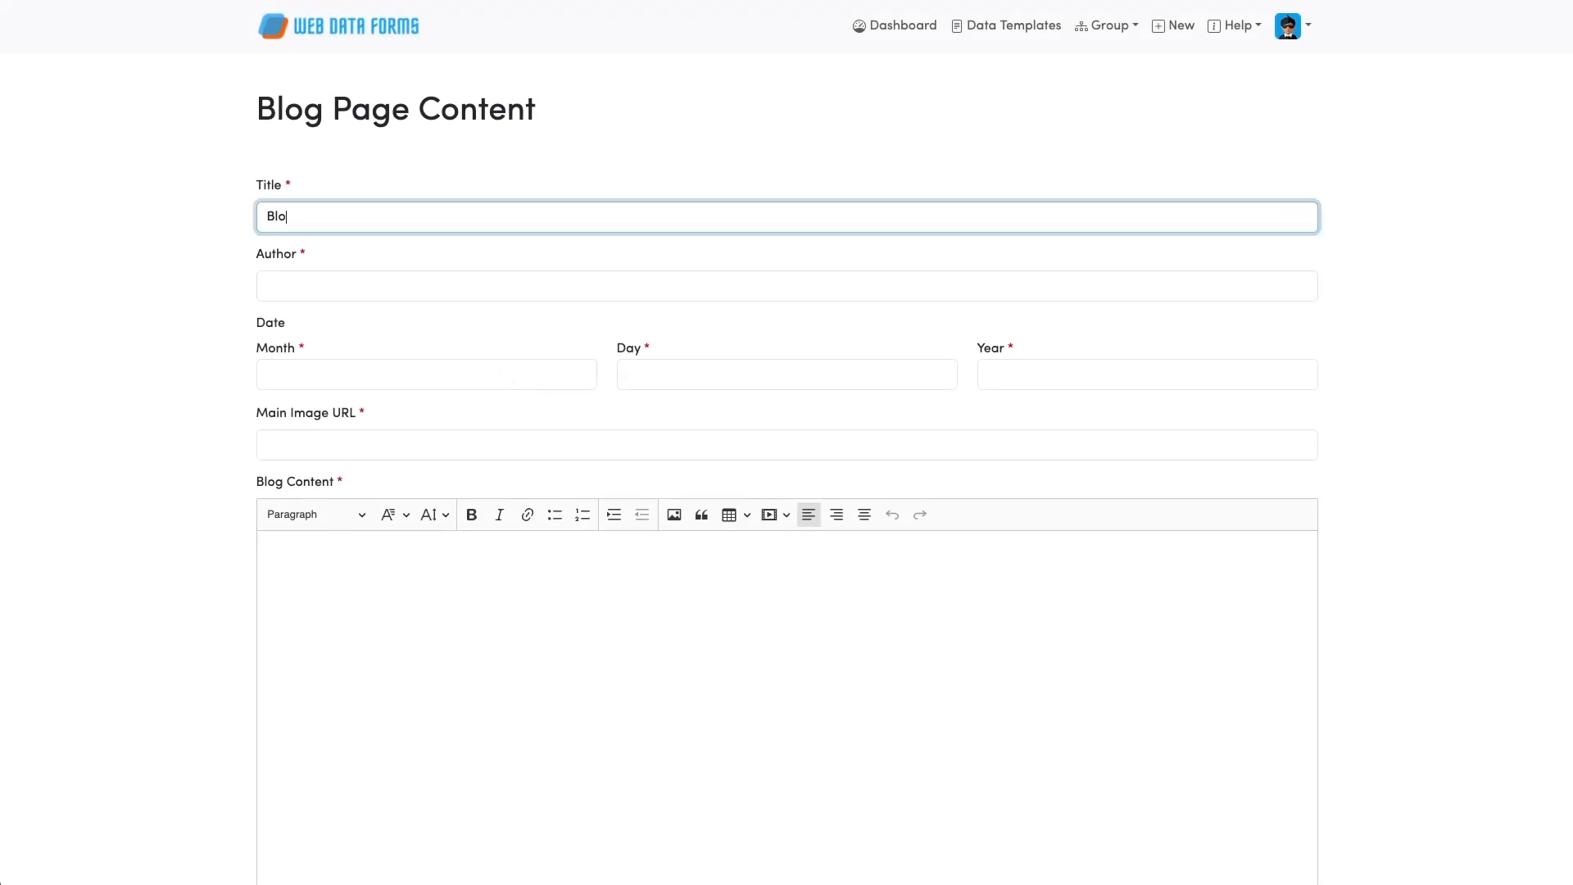
type("g Number ")
type("Obe")
key("BackSpace")
key("BackSpace")
type("ne")
left_click(371, 287)
type("John Smith")
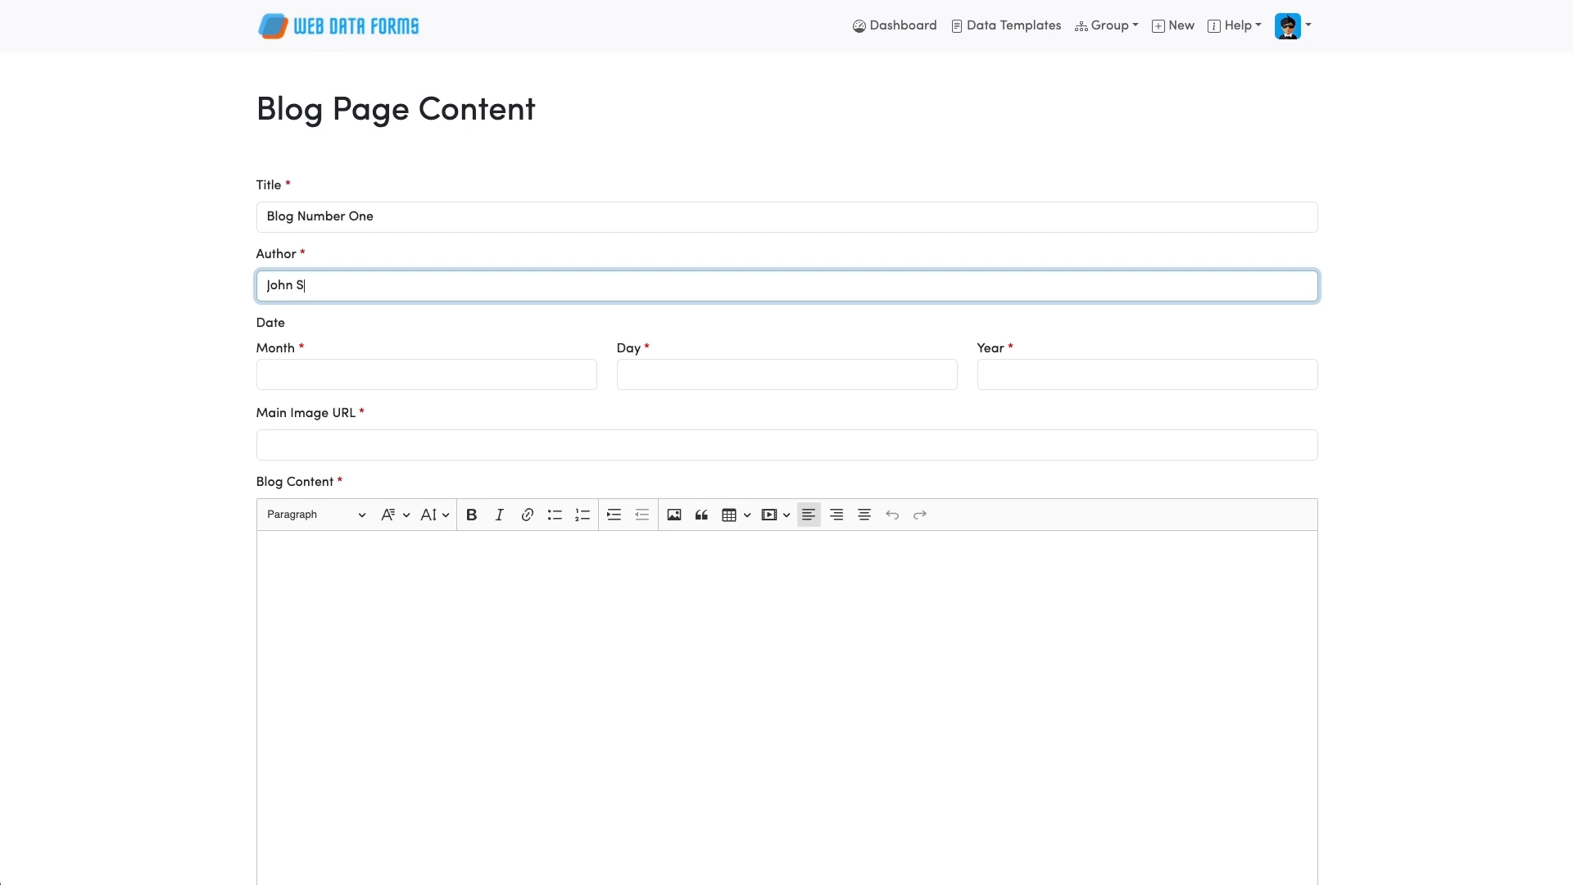
Set the blog date to month January, day 15, year 2025
left_click(378, 375)
type("January")
left_click(639, 373)
type("15")
left_click(1069, 375)
type("2025")
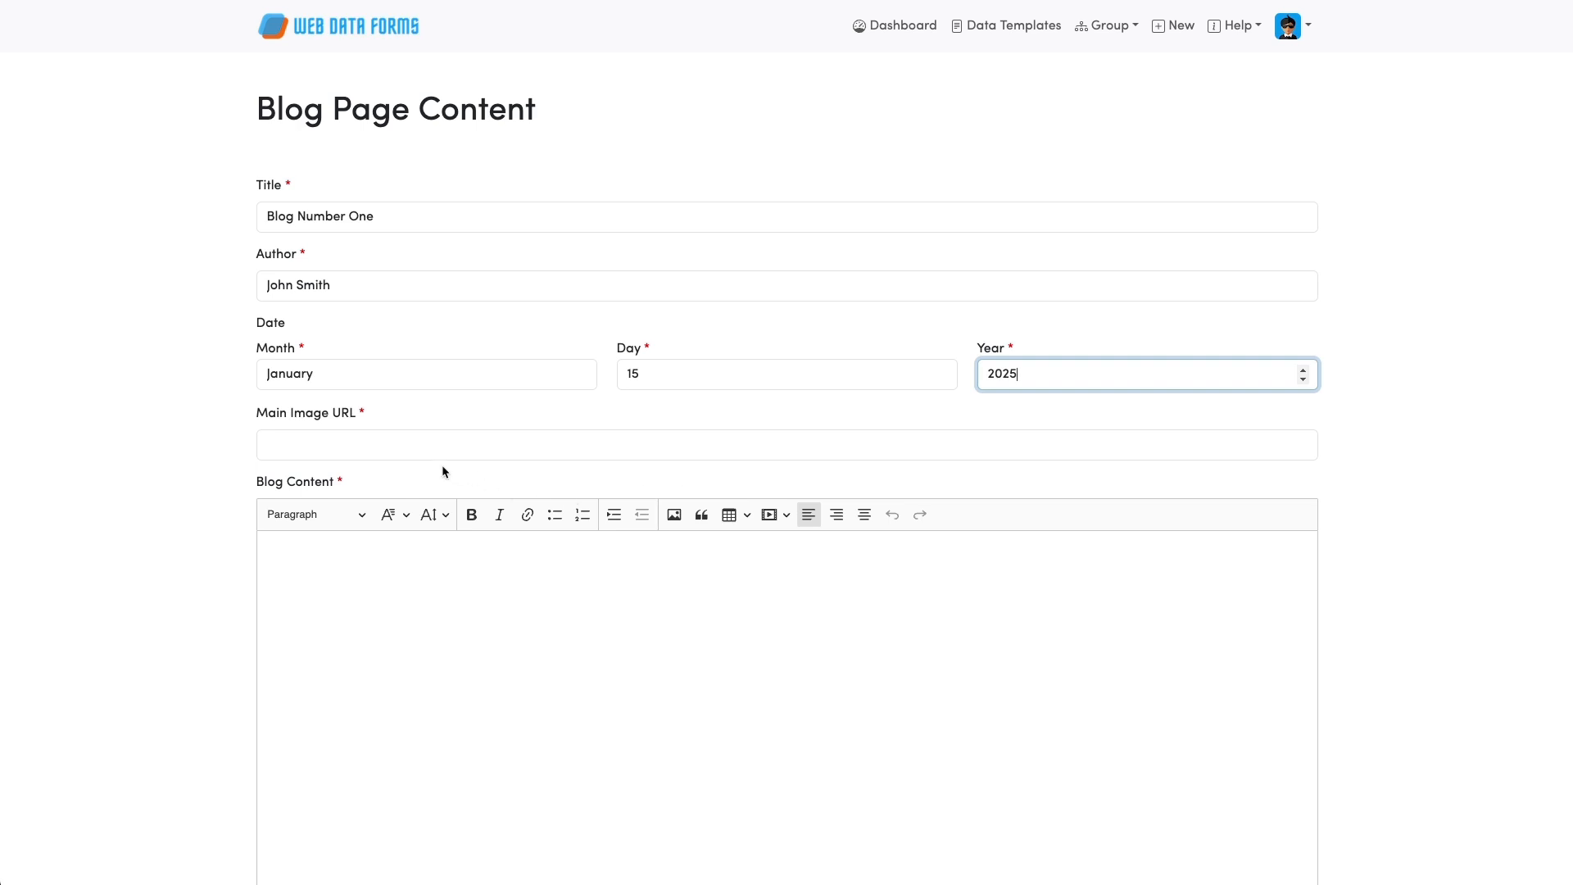
left_click(418, 448)
type("ht")
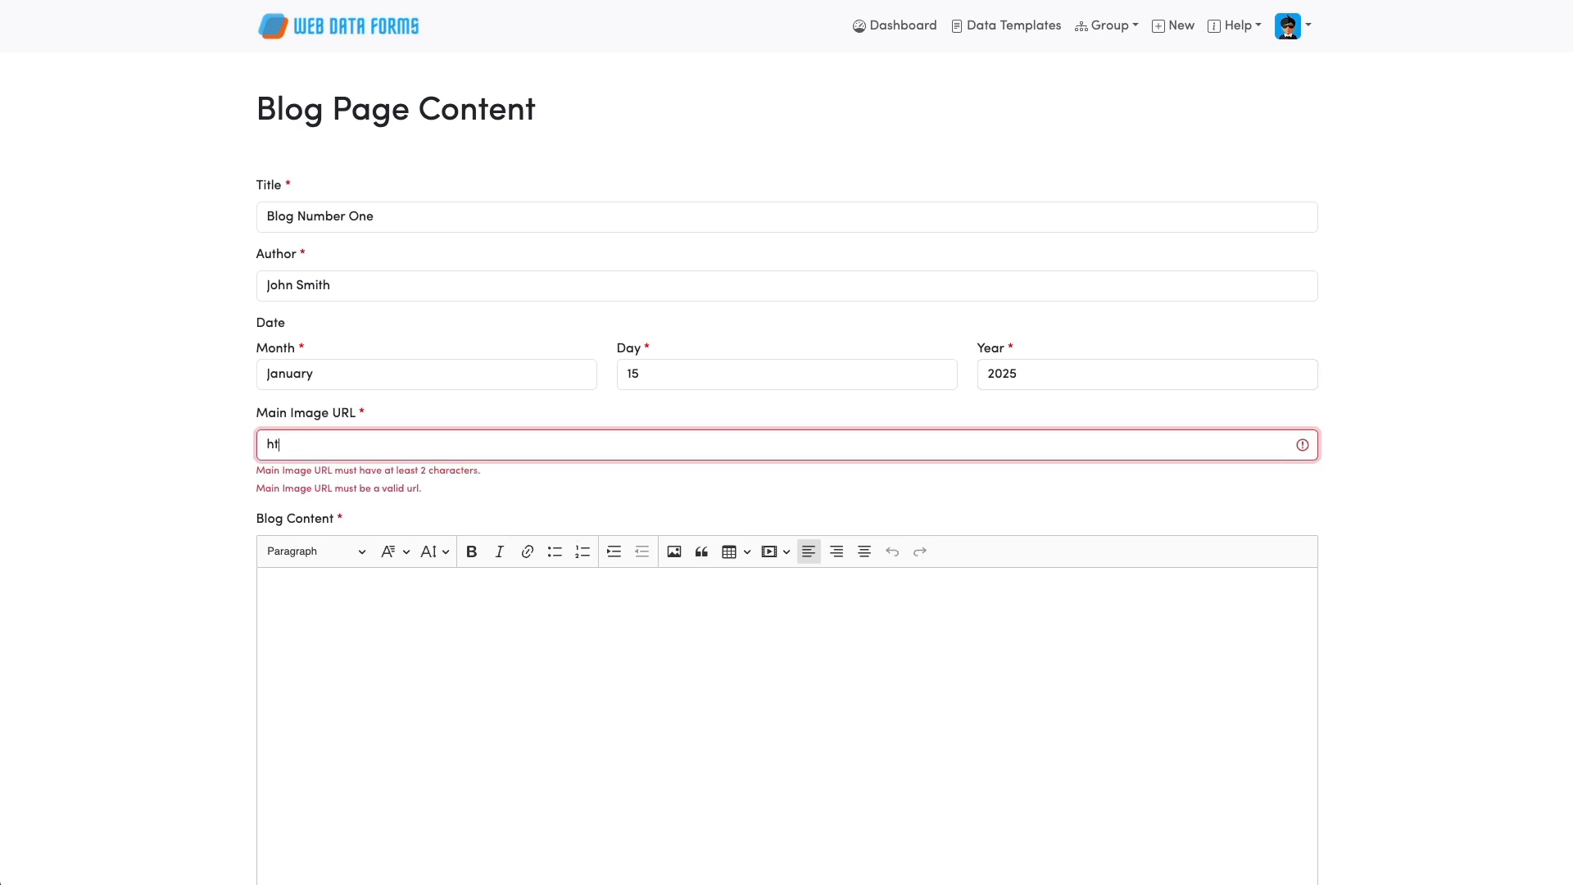
type("tps://")
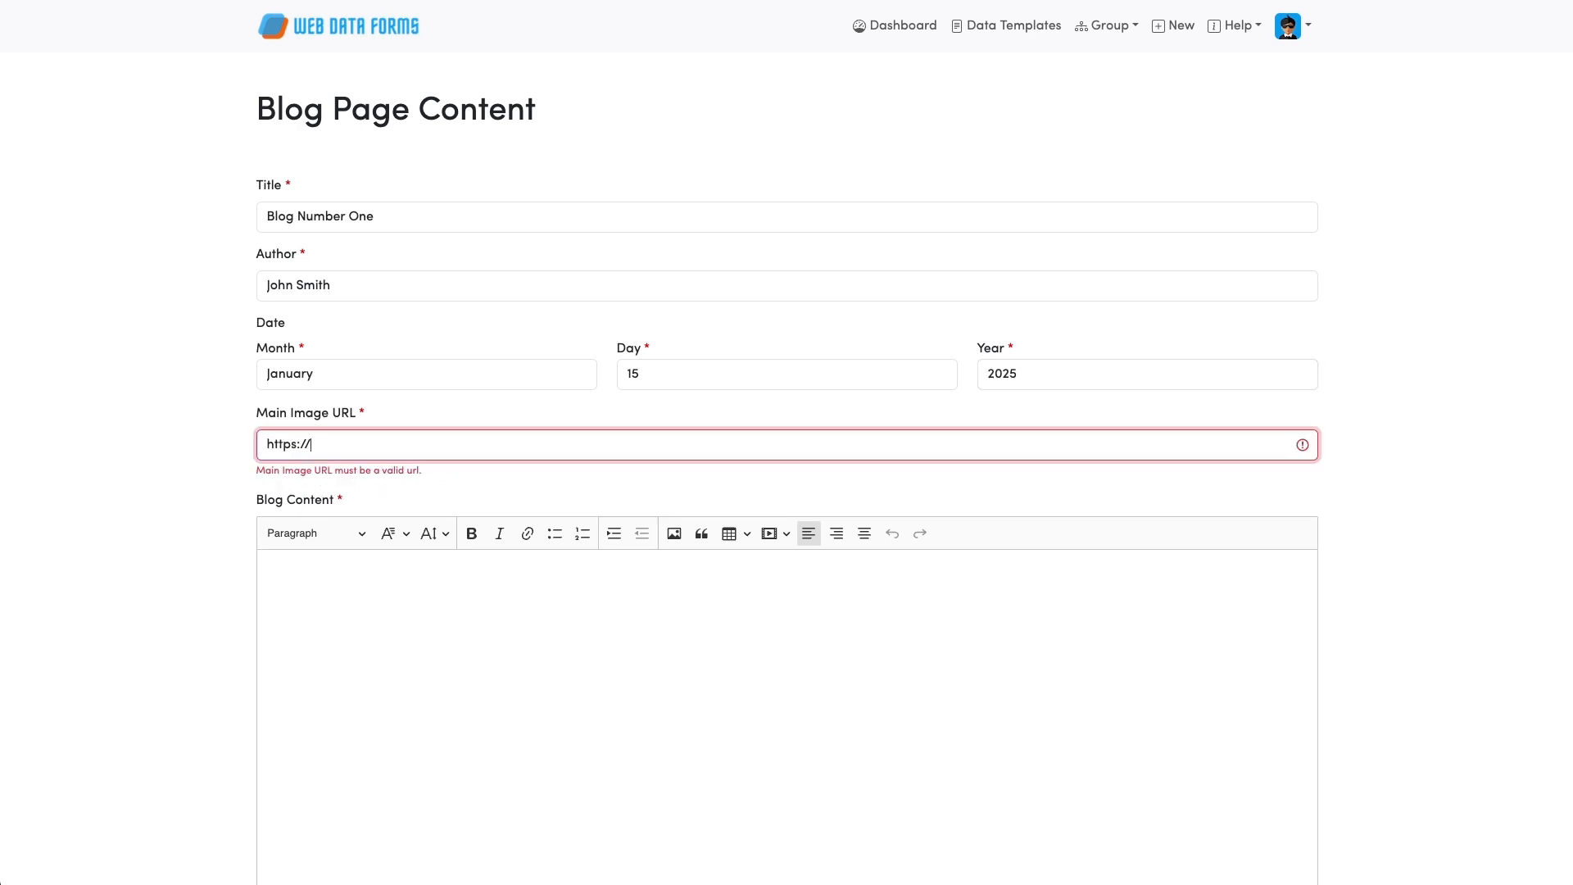
type("example.com")
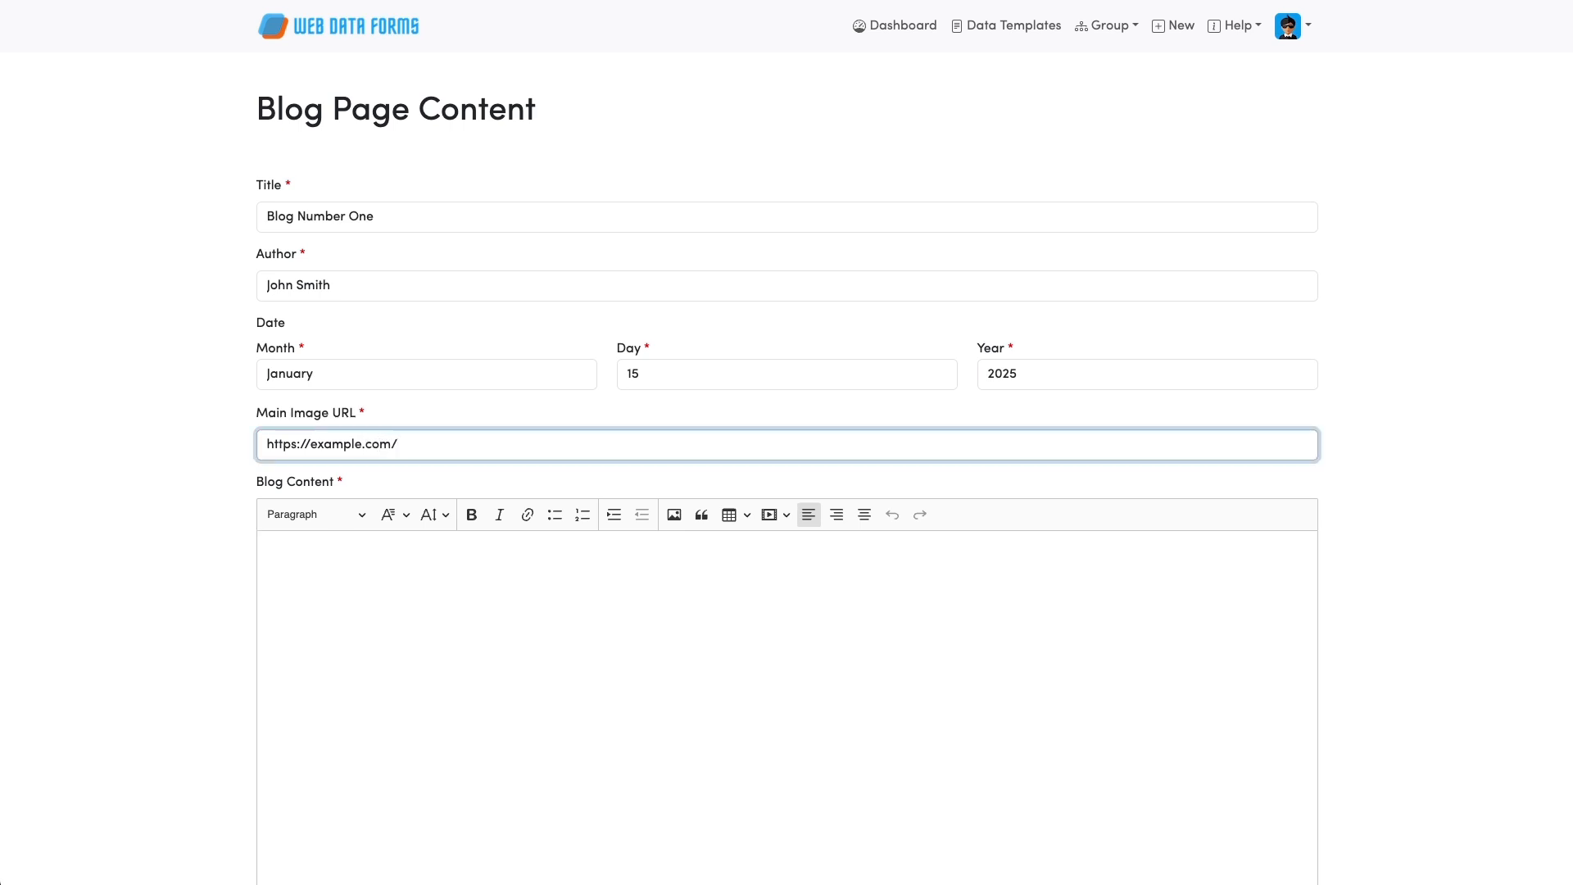
type("/images/blog1.p")
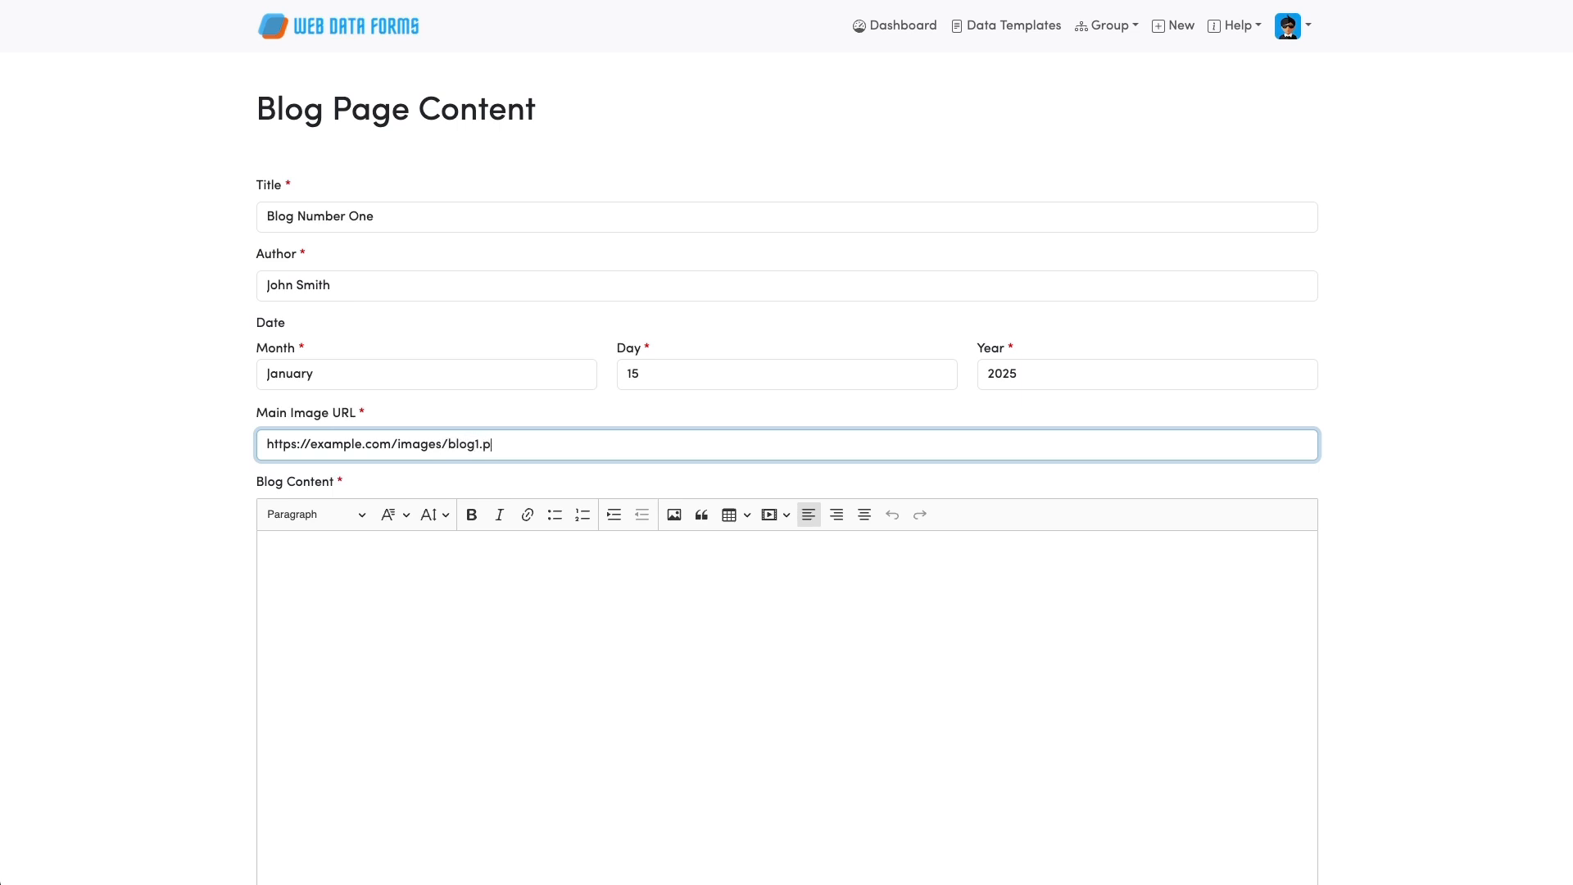
type("ng")
Fill the blog content with "Blog number one." followed by two lorem ipsum paragraphs, and remove the empty line between them
left_click(397, 550)
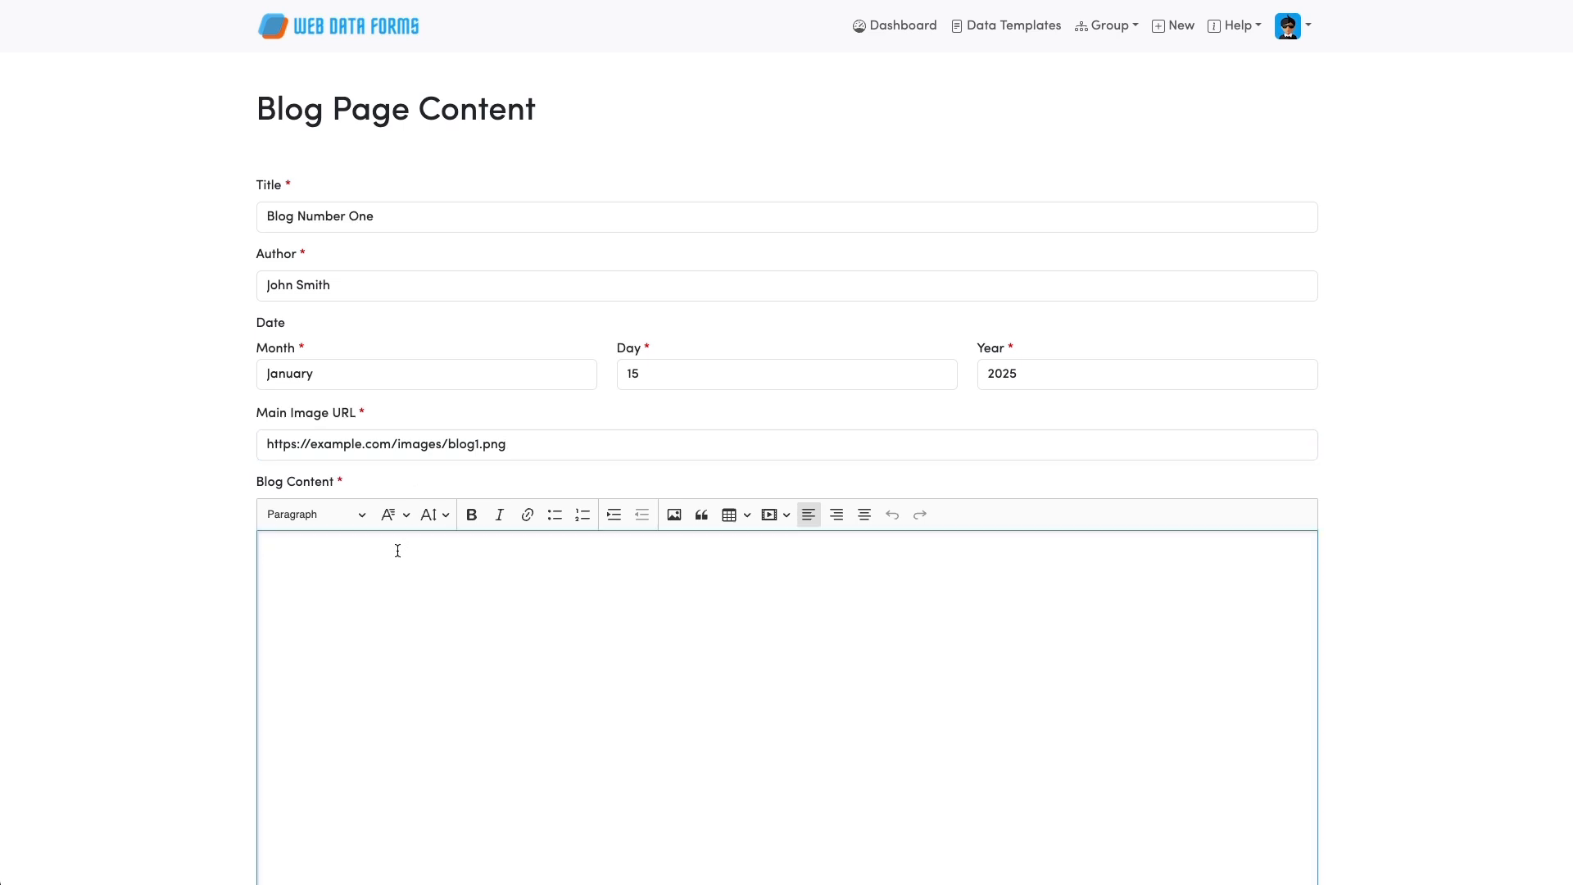
type("Blog number one.")
type("Lorem ipsum dolor sit amet, consectetur adipiscing elit, sed do eiusmod tempor incididunt ut labore et dolore magna aliqua. Ut enim ad minim veniam, quis nostrud exercitation ullamco laboris nisi ut aliquip ex ea commodo consequat. Duis aute irure dolor in reprehenderit in voluptate velit esse cillum dolore eu fugiat nulla pariatur. Excepteur sint occaecat cupidatat non proident, sunt in culpa qui officia deserunt mollit anim id est laborum.  Sed ut perspiciatis unde omnis iste natus error sit voluptatem accusantium doloremque laudantium, totam rem aperiam, eaque ipsa quae ab illo inventore veritatis et quasi architecto beatae vitae dicta sunt explicabo. Nemo enim ipsam voluptatem quia voluptas sit aspernatur aut odit aut fugit, sed quia consequuntur magni dolores eos qui ratione voluptatem sequi nesciunt. Neque porro quisquam est, qui dolorem ipsum quia dolor sit amet, consectetur, adipisci velit, sed quia non numquam eius modi tempora incidunt ut labore et dolore magnam aliquam quaerat voluptatem. Ut enim ad minima veniam, quis nostrum exercitationem ullam corporis suscipit laboriosam, nisi ut aliquid ex ea commodi consequatur? Quis autem vel eum iure reprehenderit qui in ea voluptate velit esse quam nihil molestiae consequatur, vel illum qui dolorem eum fugiat quo voluptas nulla pariatur?")
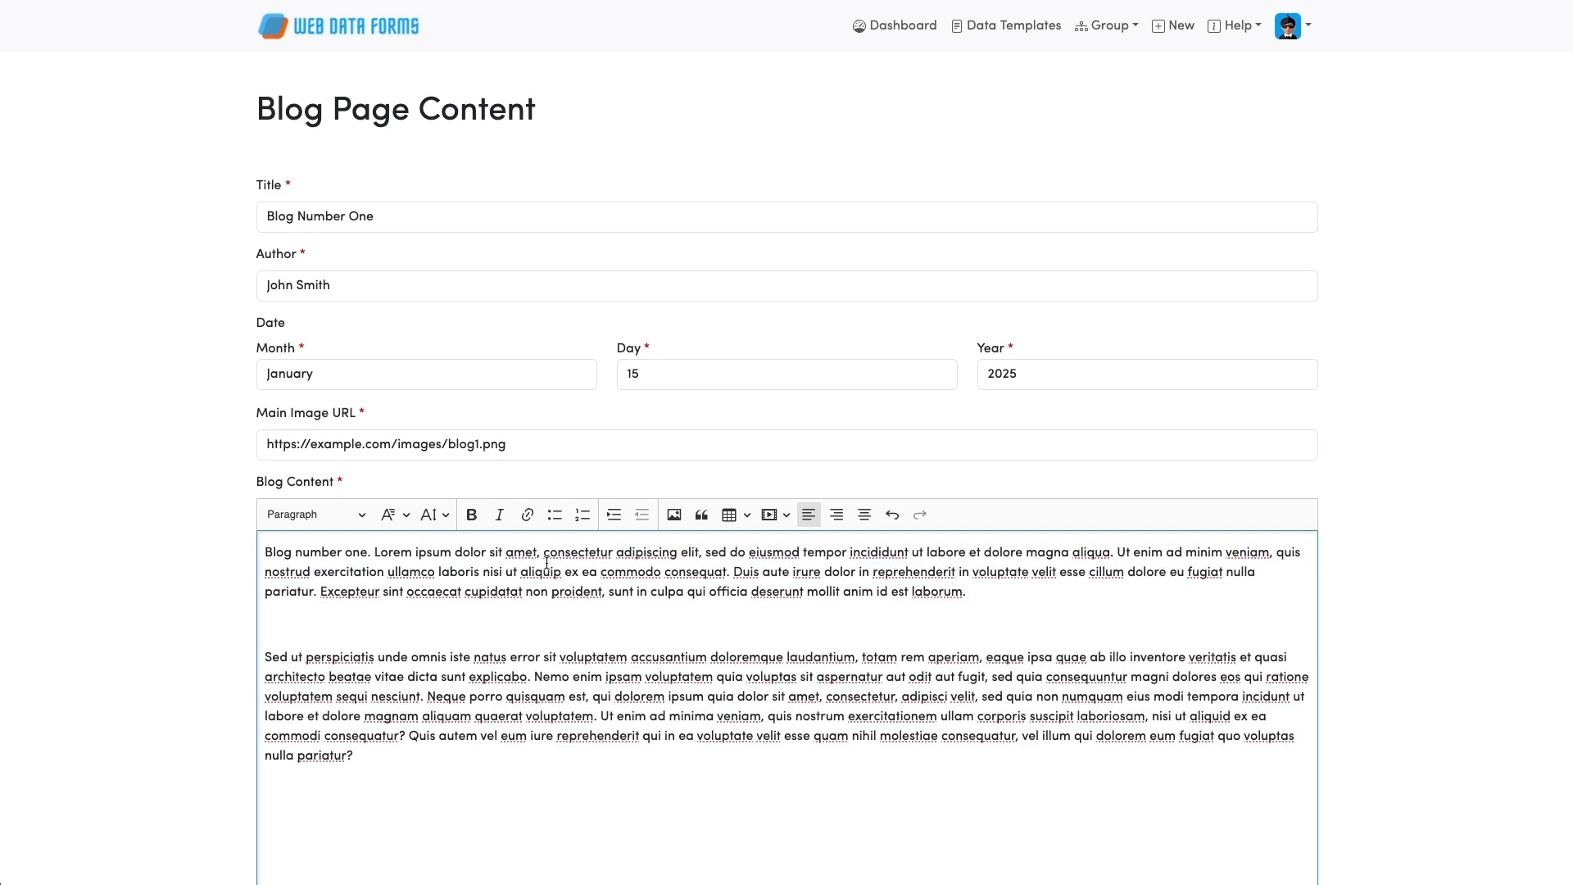
left_click(403, 632)
key("BackSpace")
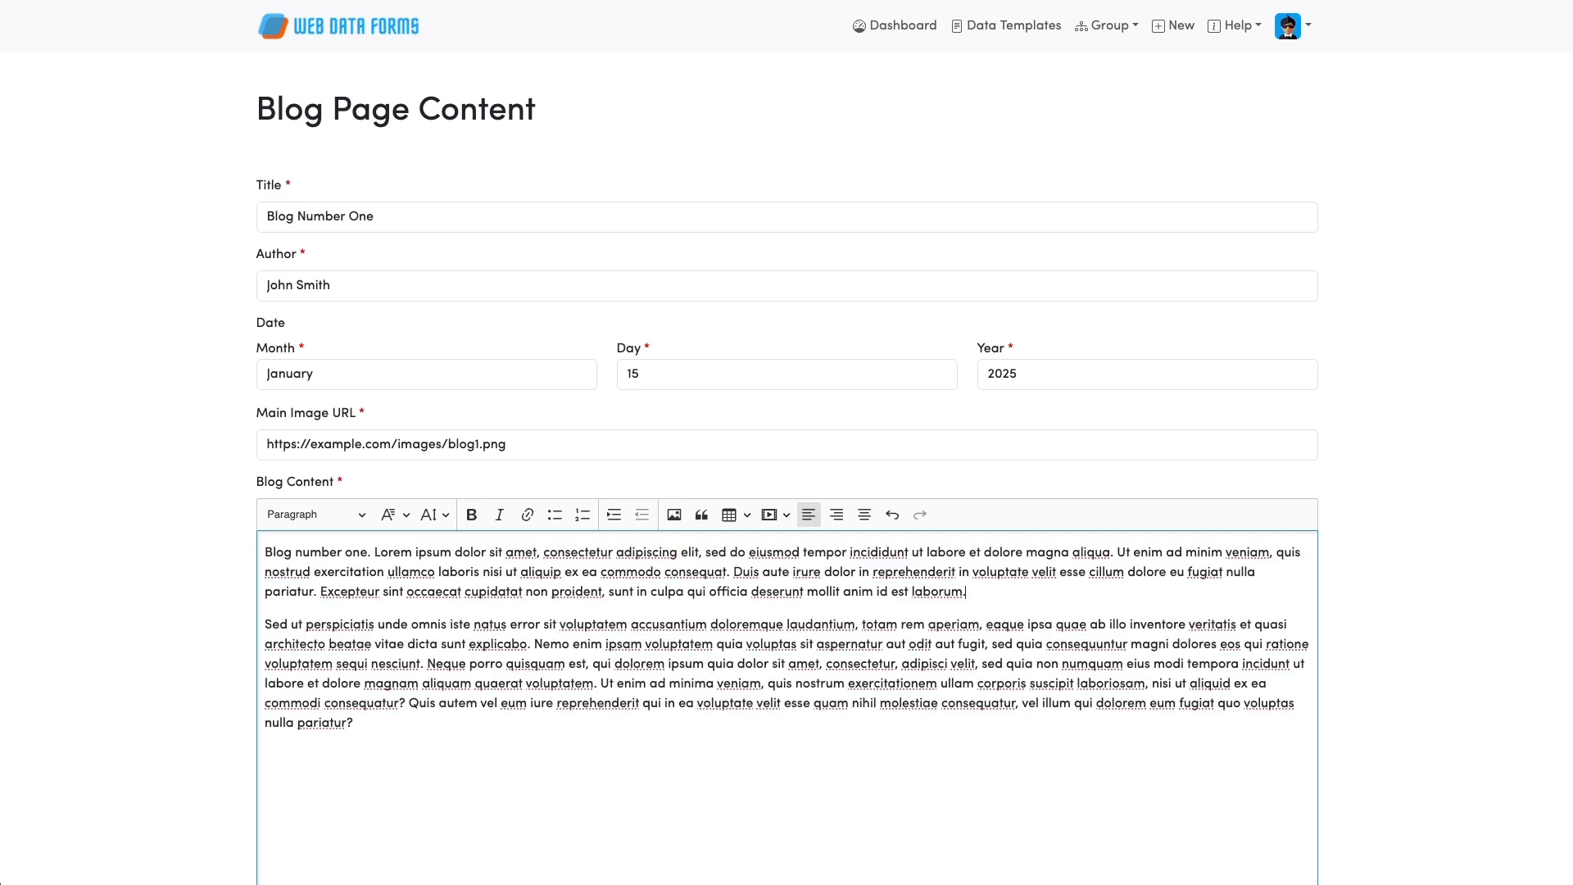
Delete the second paragraph, starting "Sed ut perspiciatis", from the blog content and submit the entry
scroll(455, 631, "down", 4)
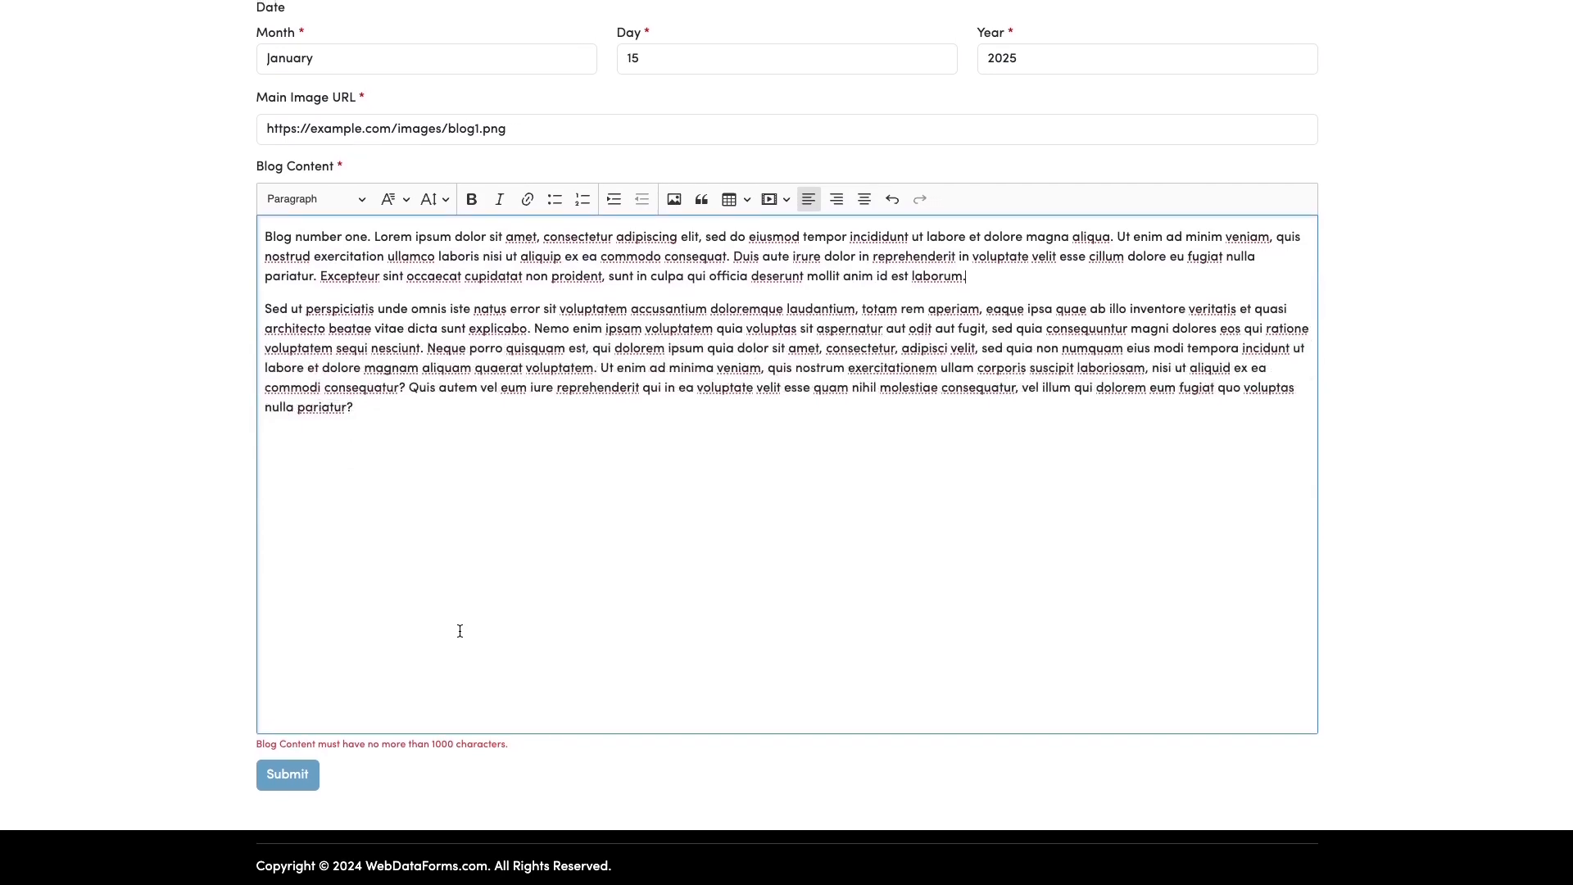
left_click_drag(386, 407, 256, 309)
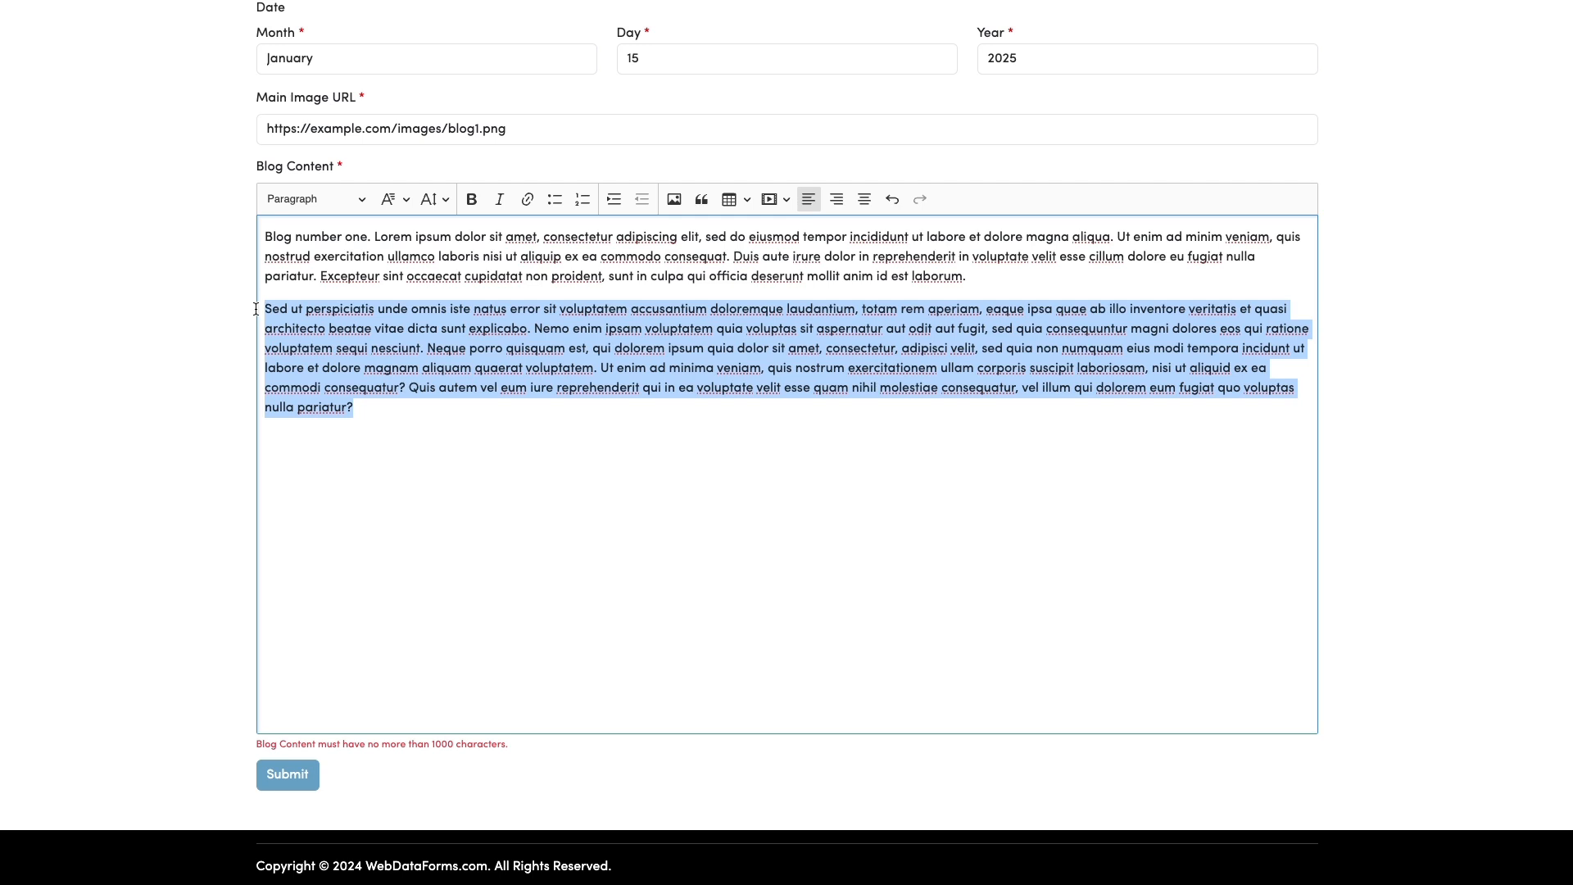
key("BackSpace")
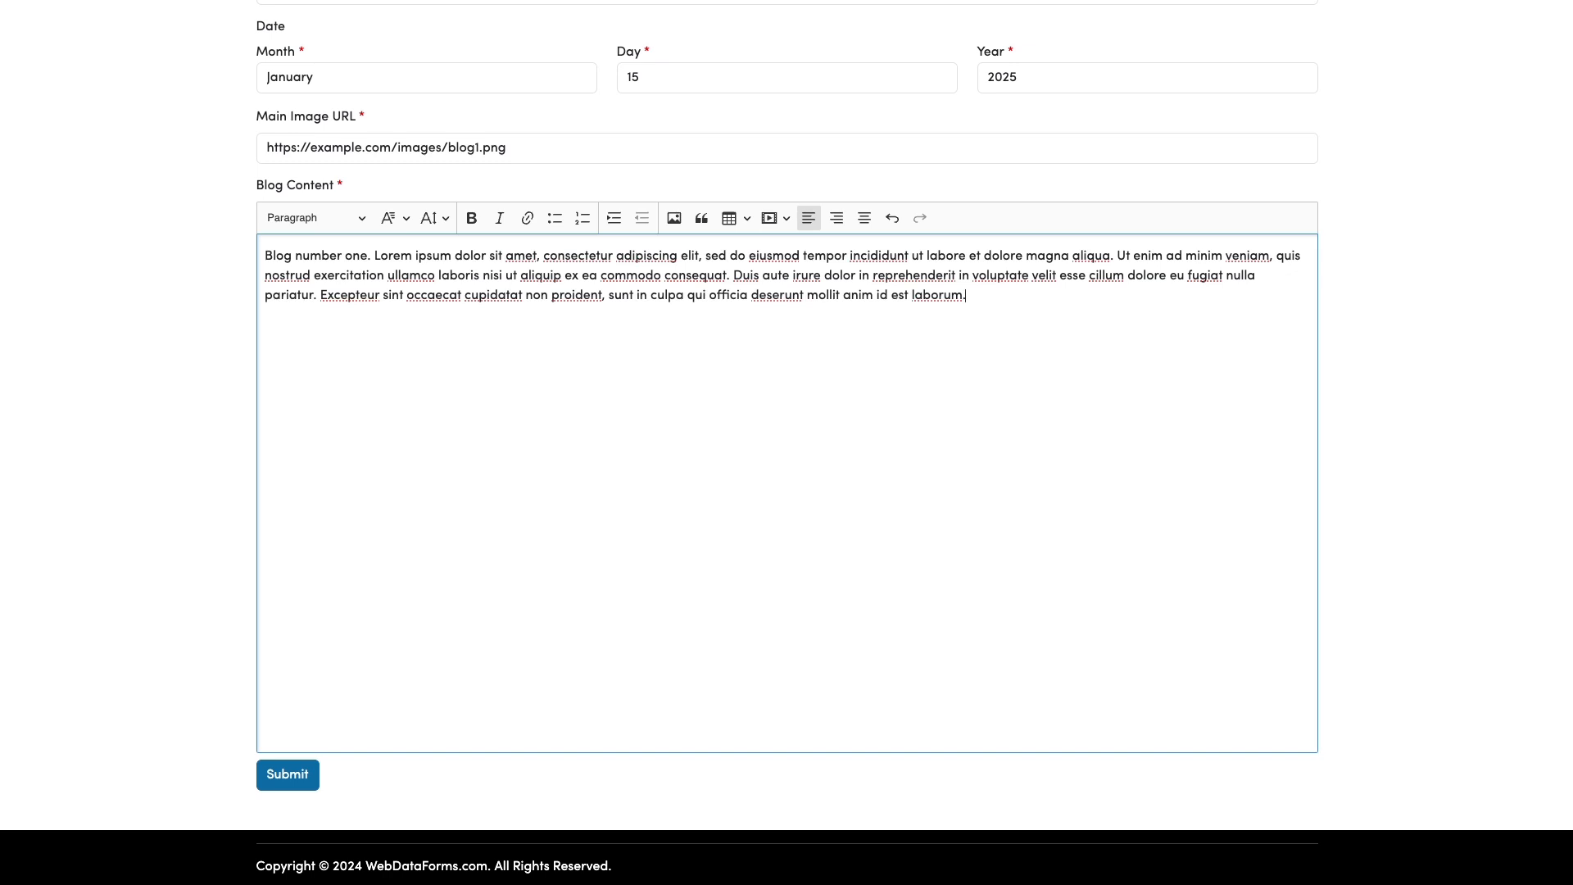
scroll(601, 372, "up", 5)
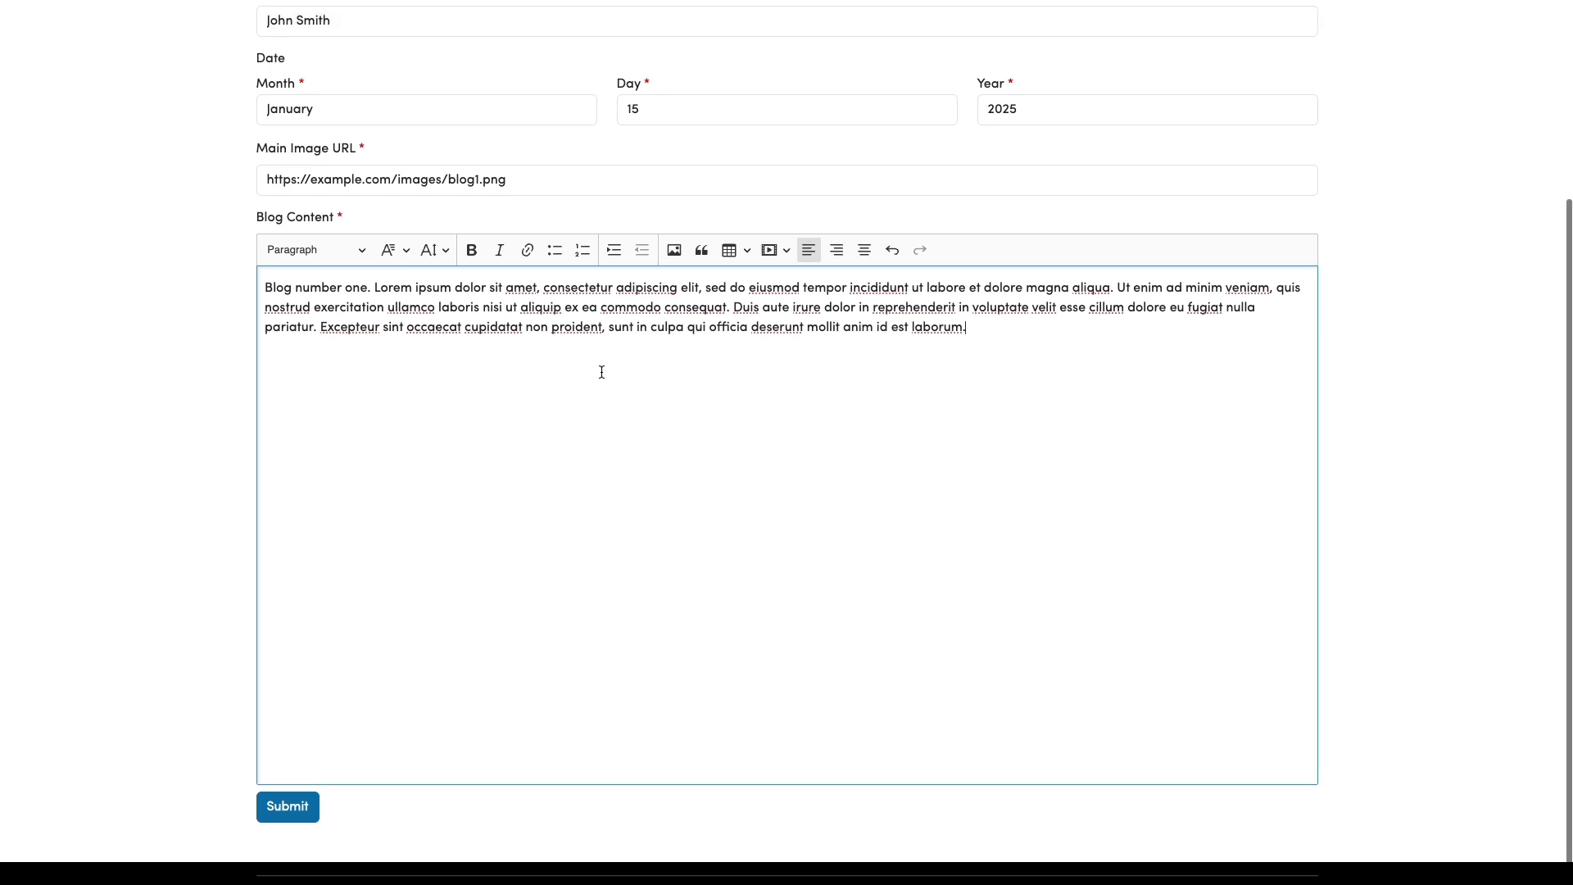
scroll(602, 370, "down", 3)
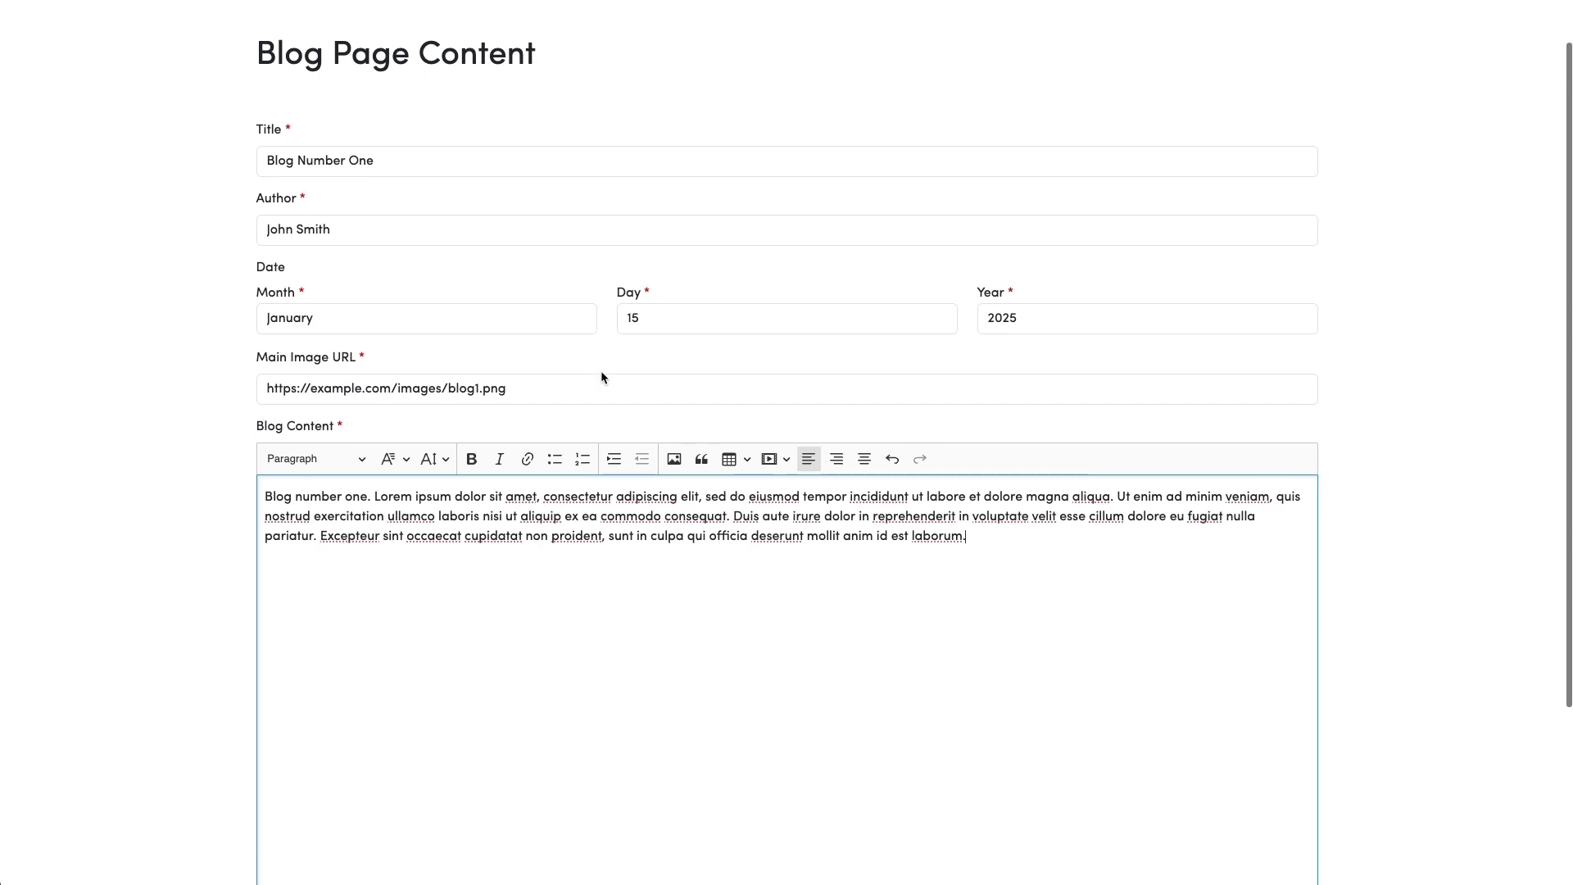
scroll(602, 372, "down", 1)
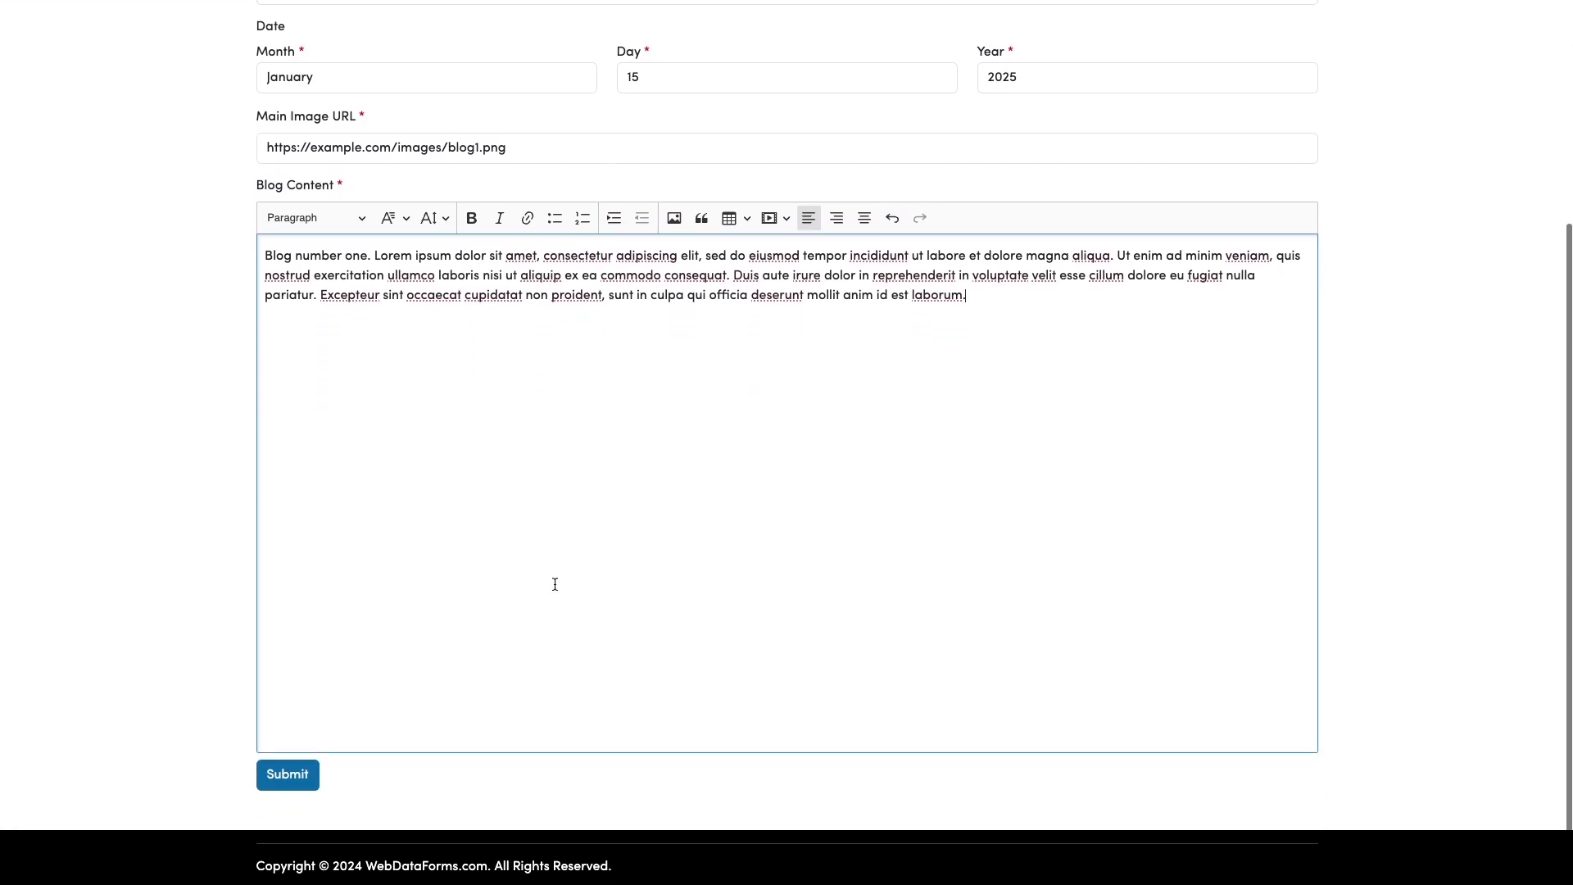
left_click(305, 782)
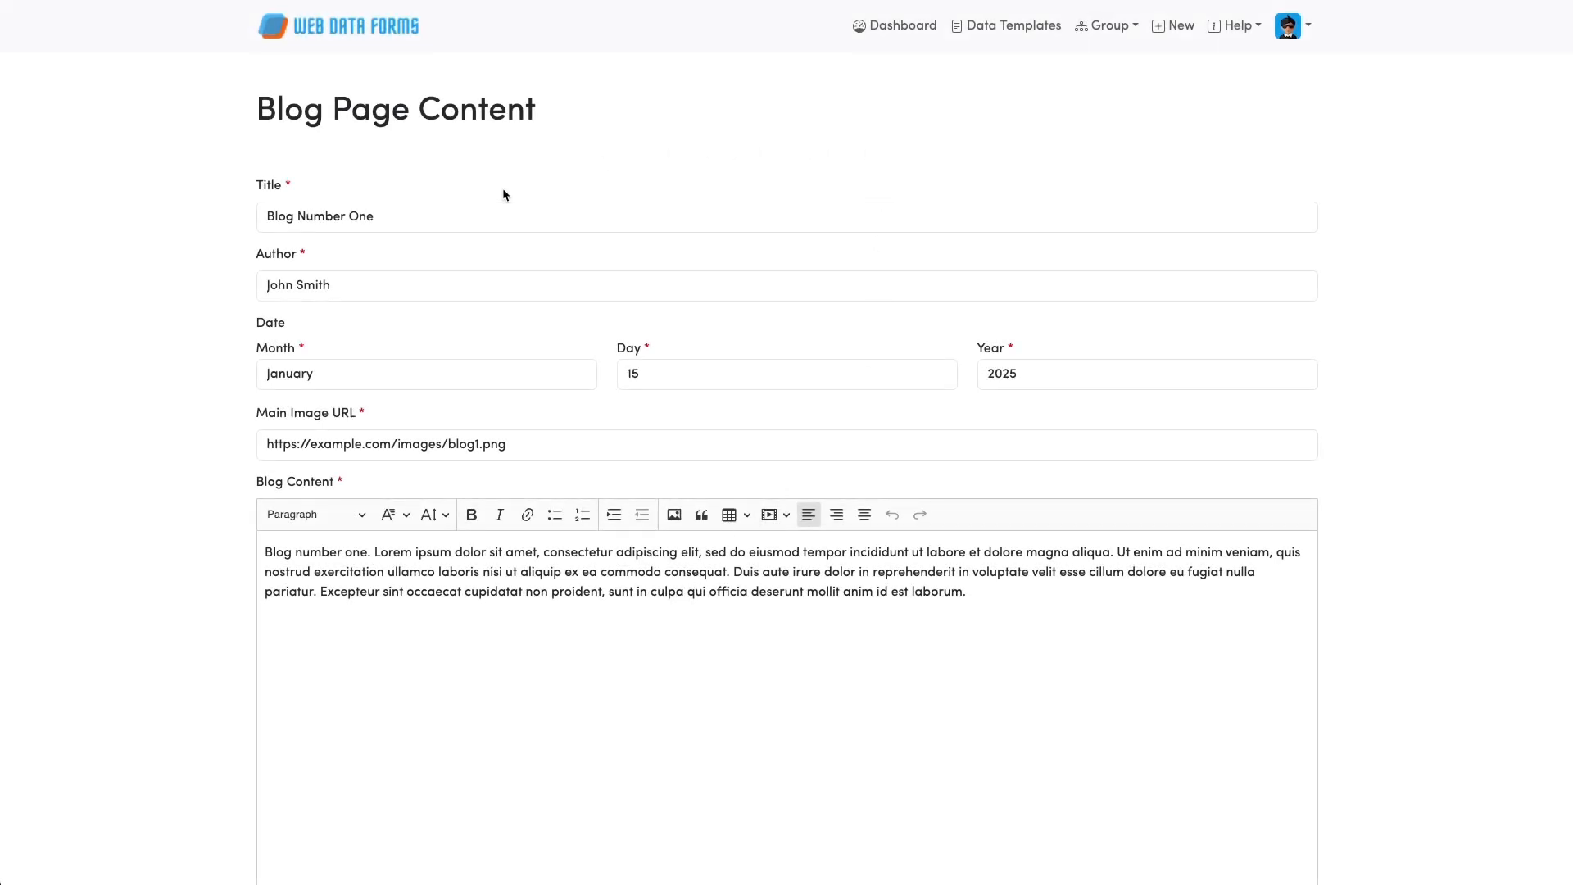
double_click(360, 214)
type("Two")
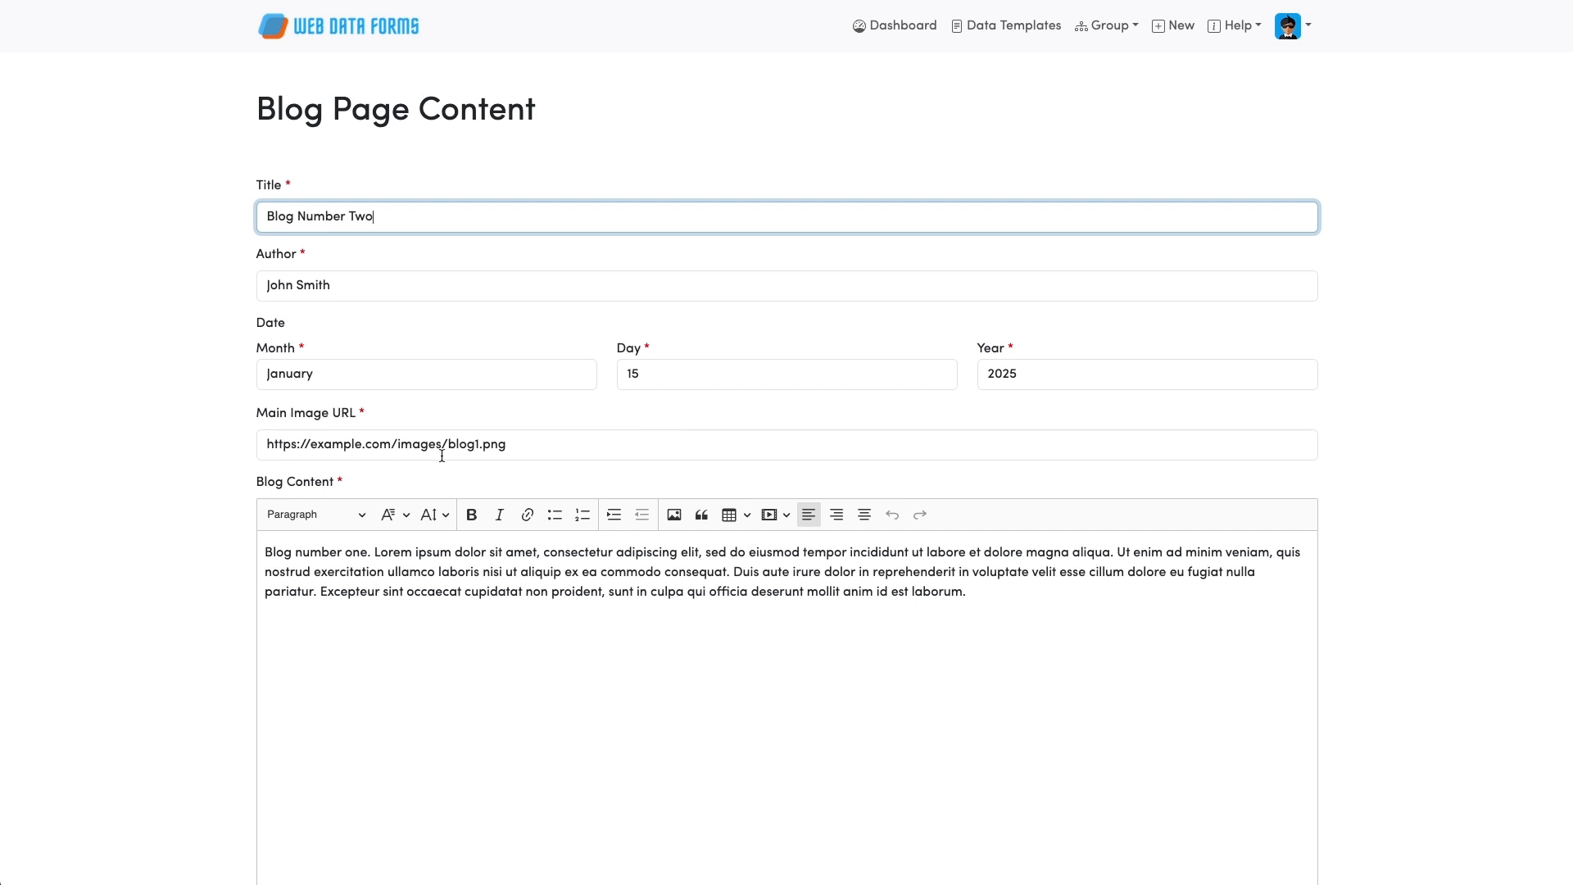
left_click(481, 445)
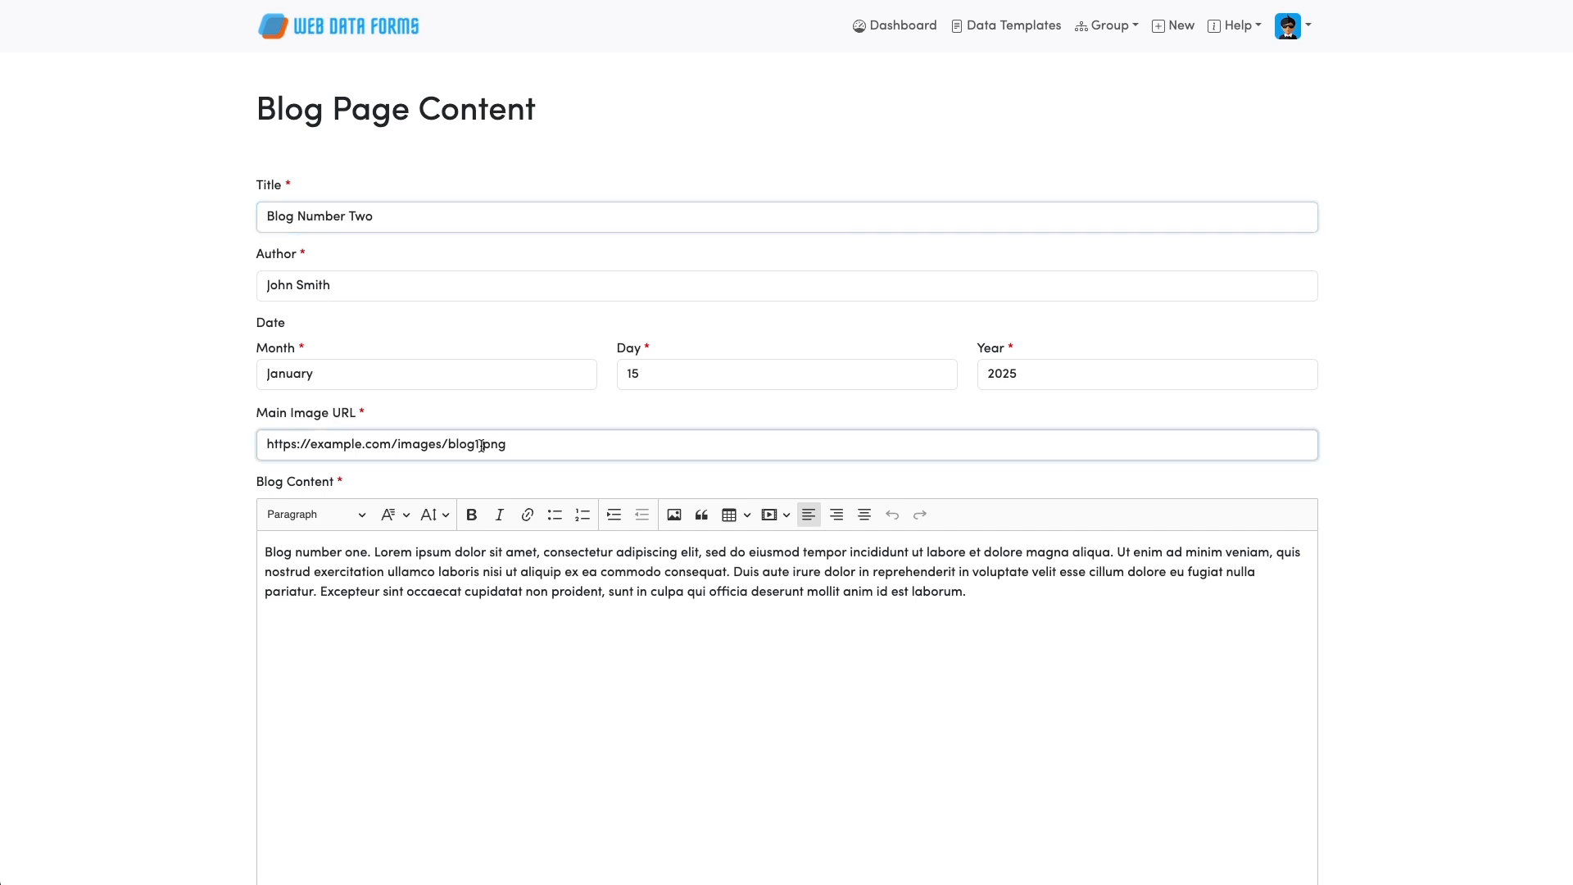
key("BackSpace")
type("2")
key("BackSpace")
key("BackSpace")
type("2")
Replace "one" with "two" in the first sentence of the blog content and submit the second entry
scroll(601, 444, "down", 2)
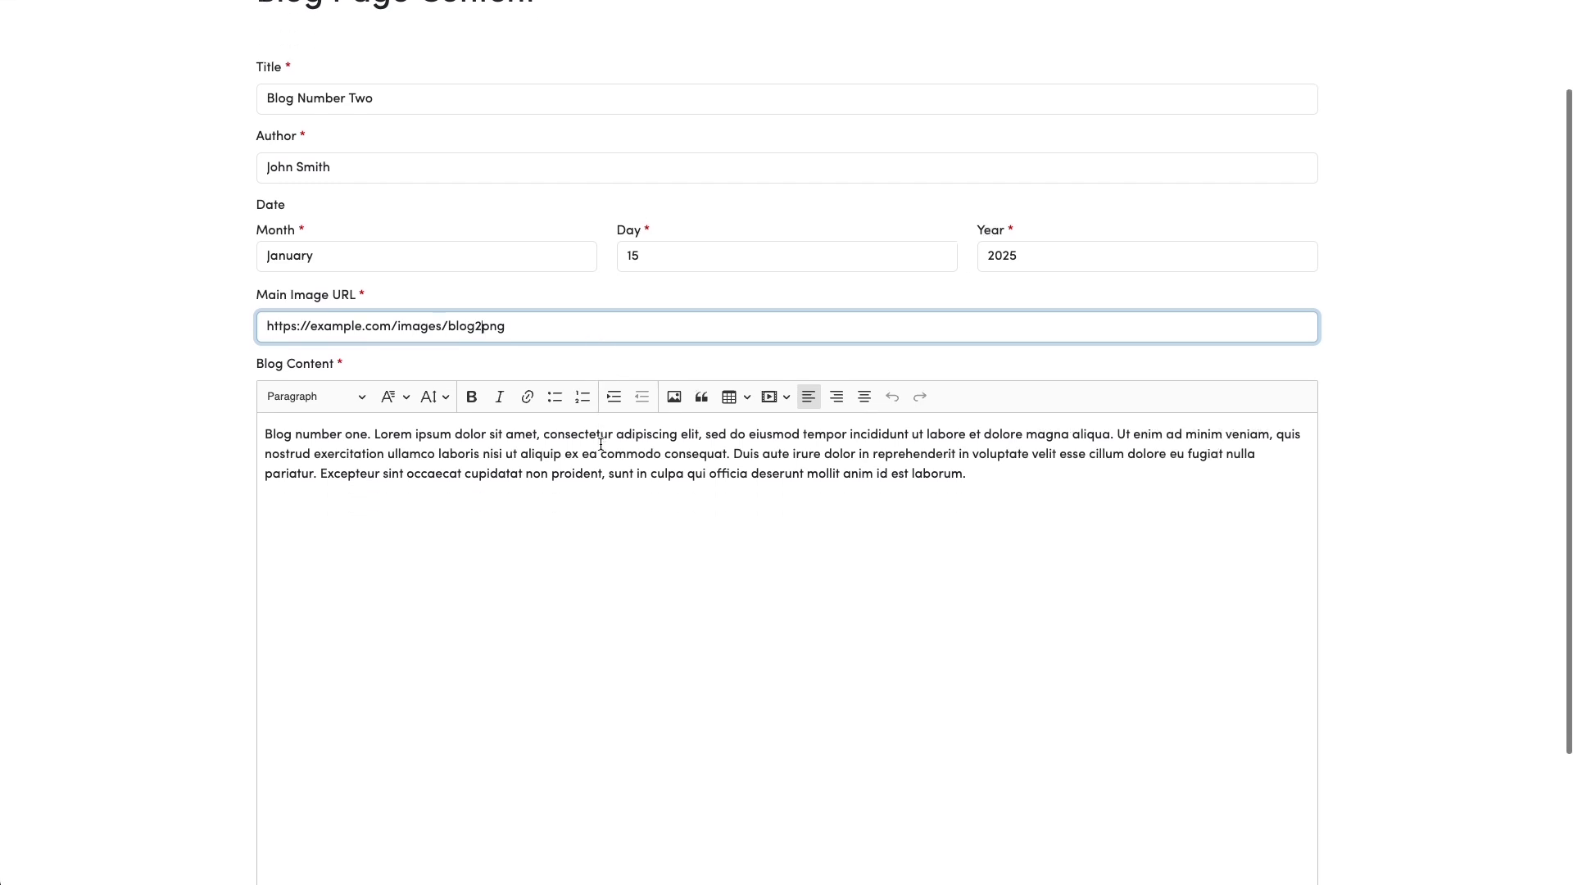
double_click(363, 429)
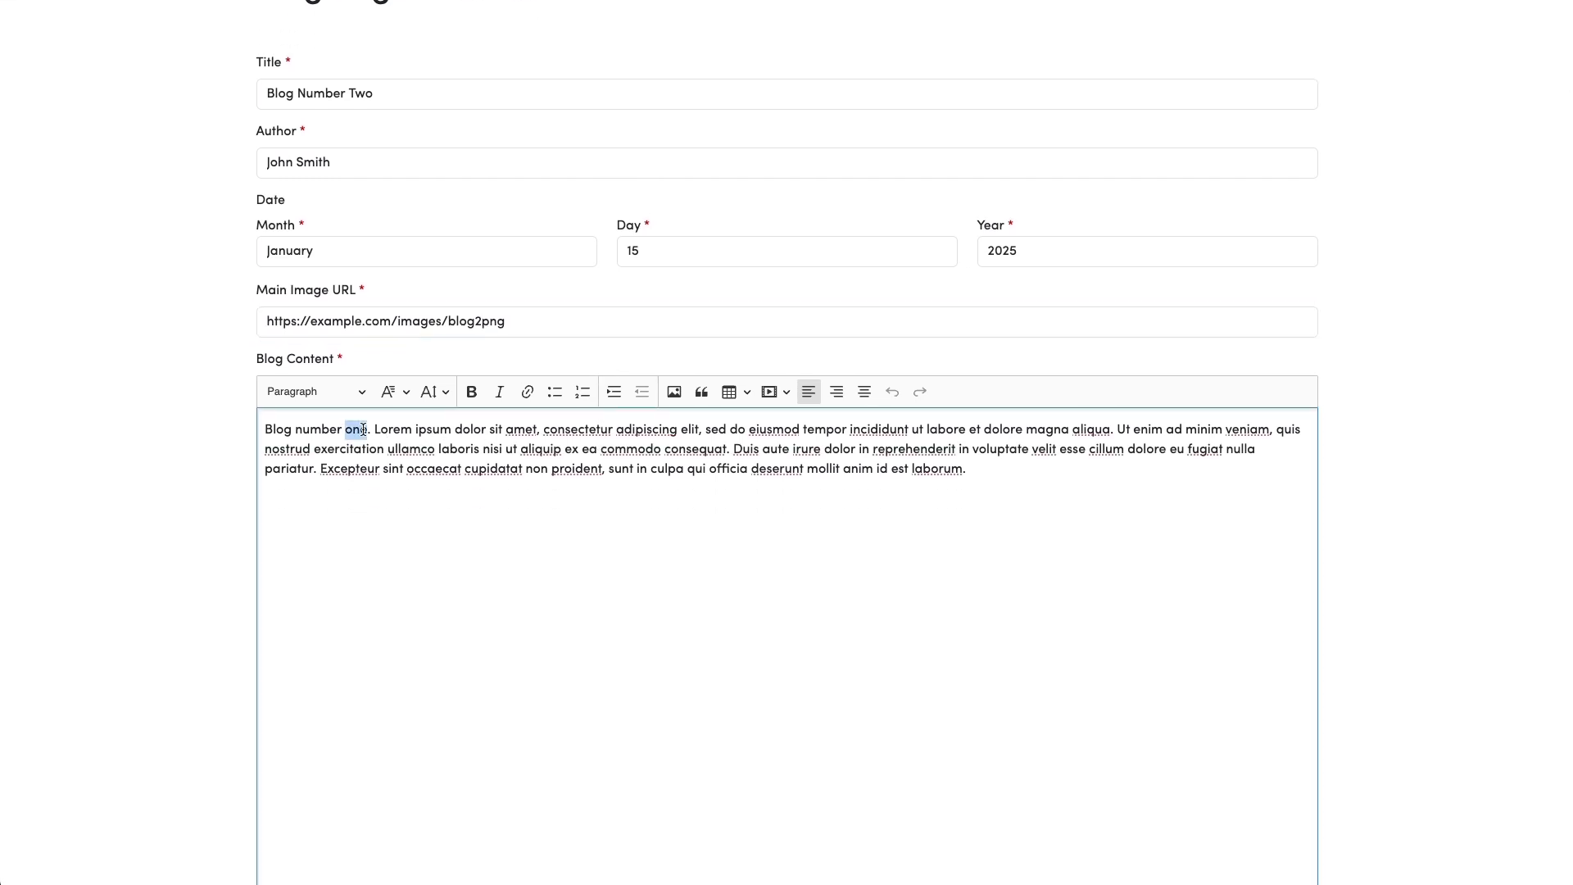
type("two")
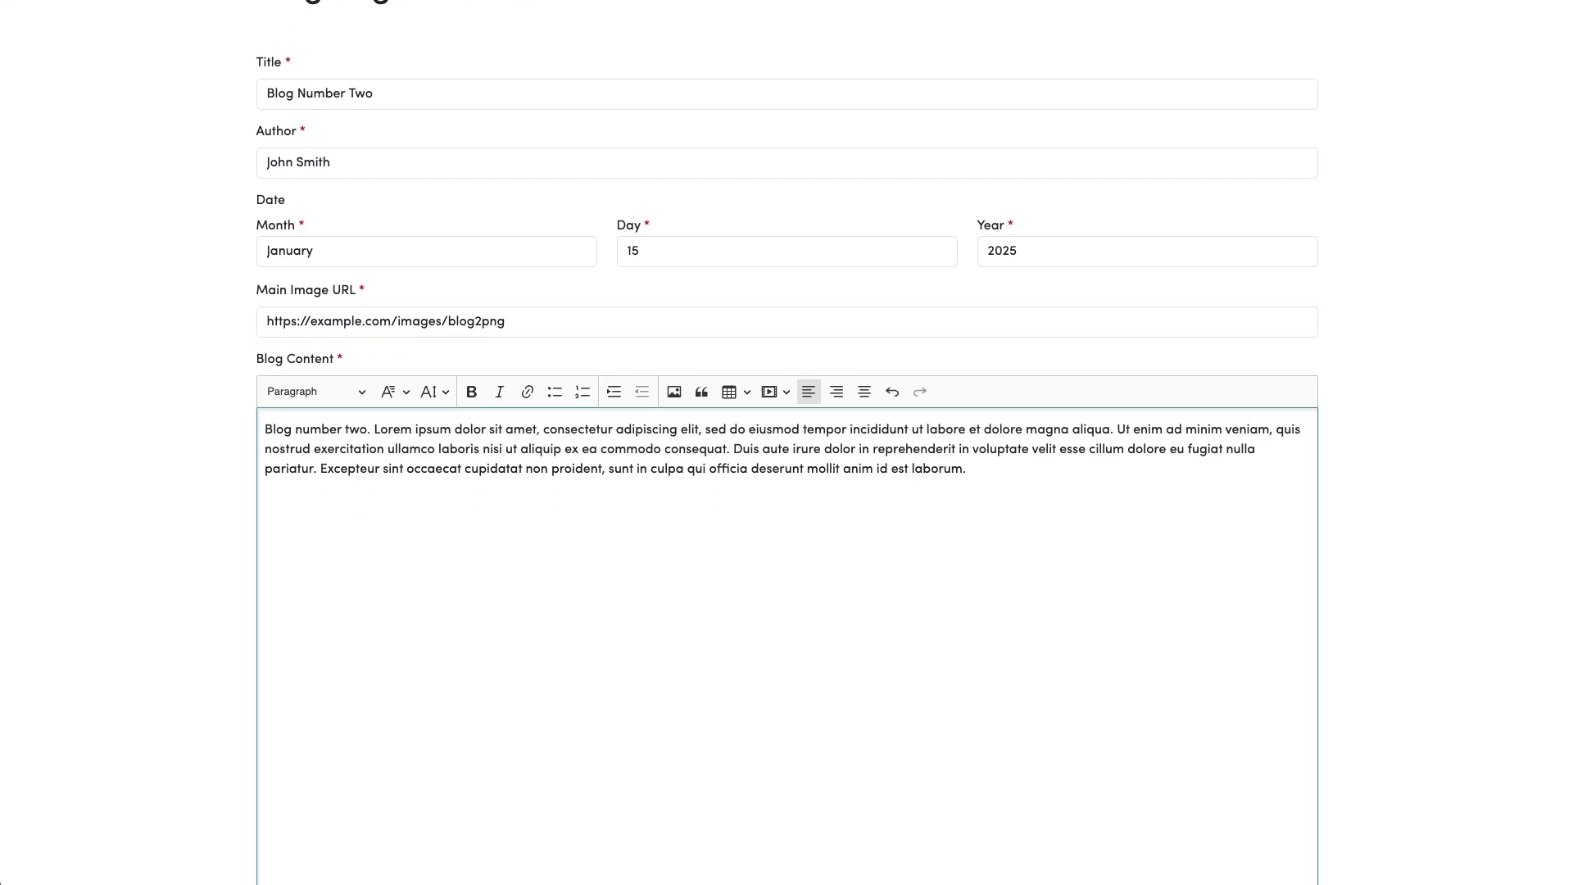
scroll(814, 562, "down", 3)
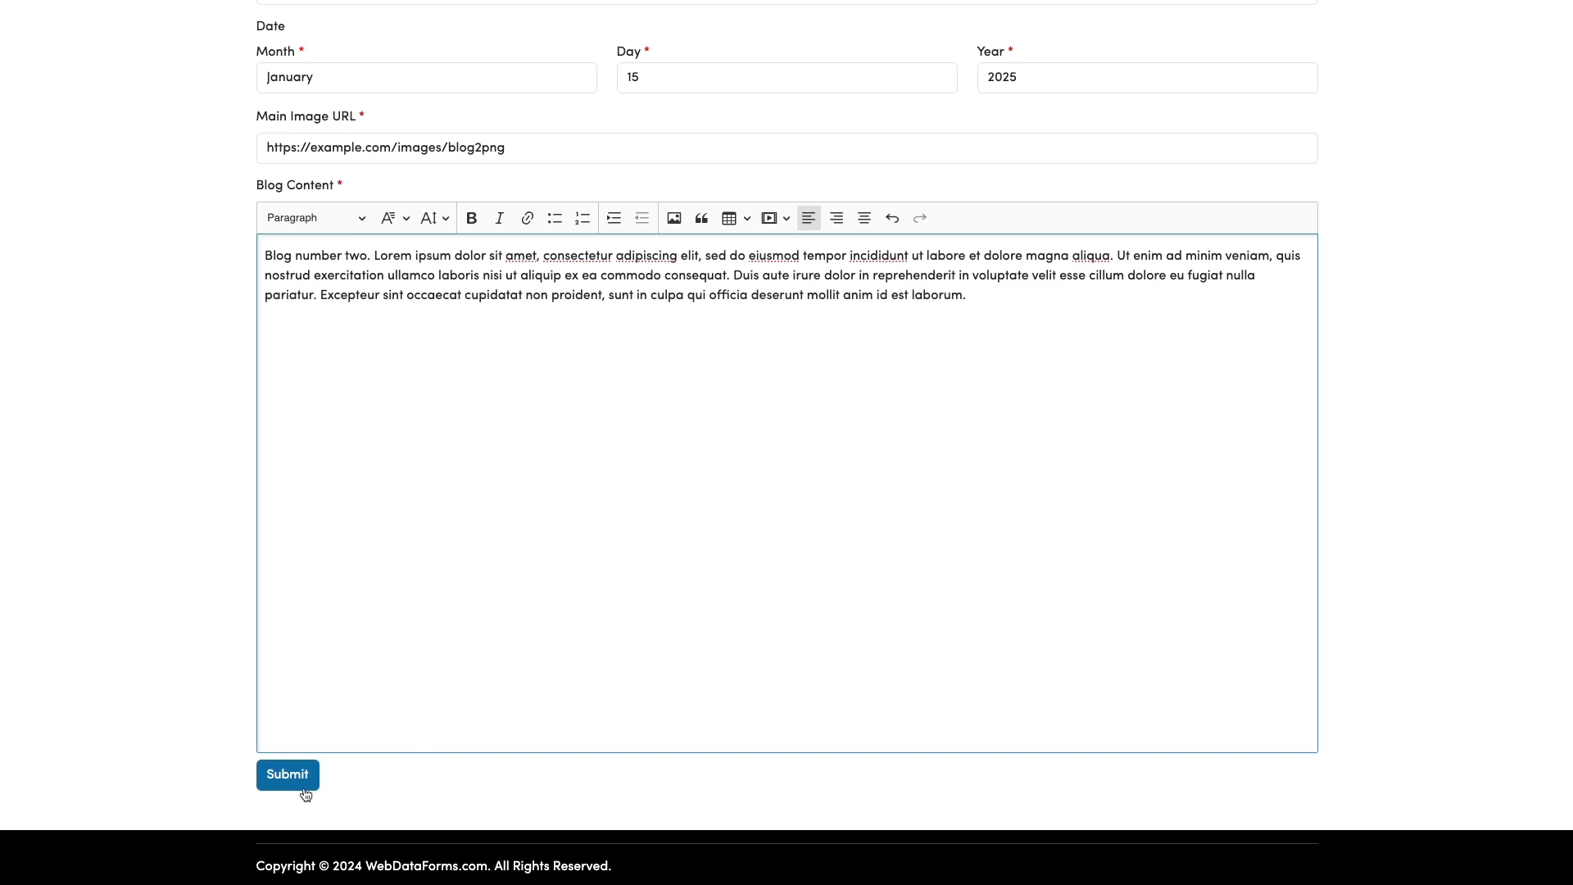
left_click(288, 775)
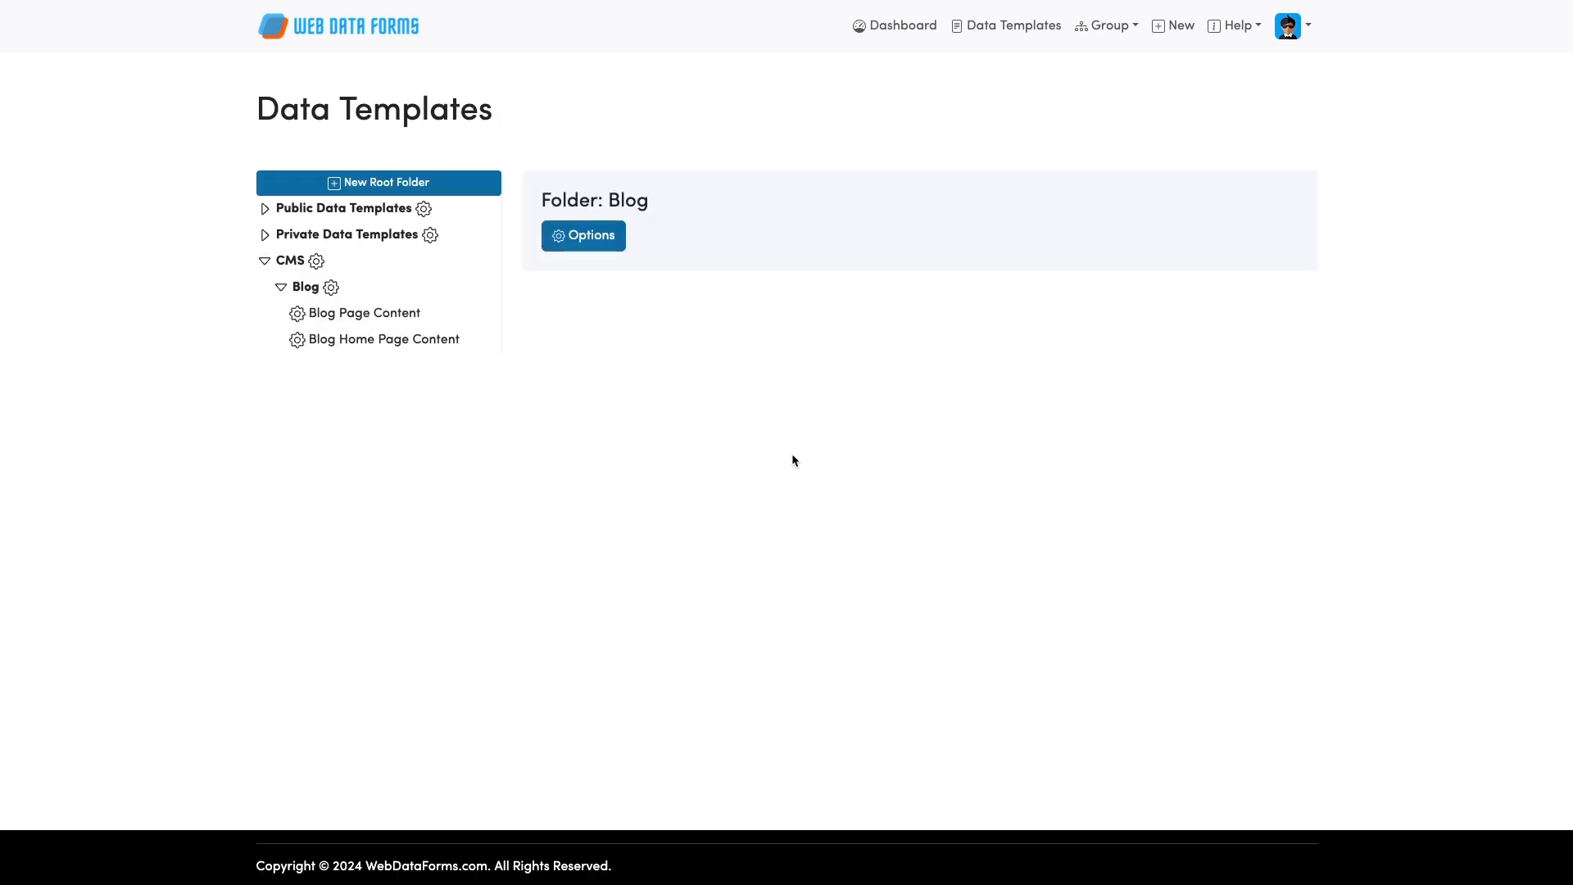
Open the newest submission in the Blog Page Content submissions list and review its details and field values
left_click(353, 318)
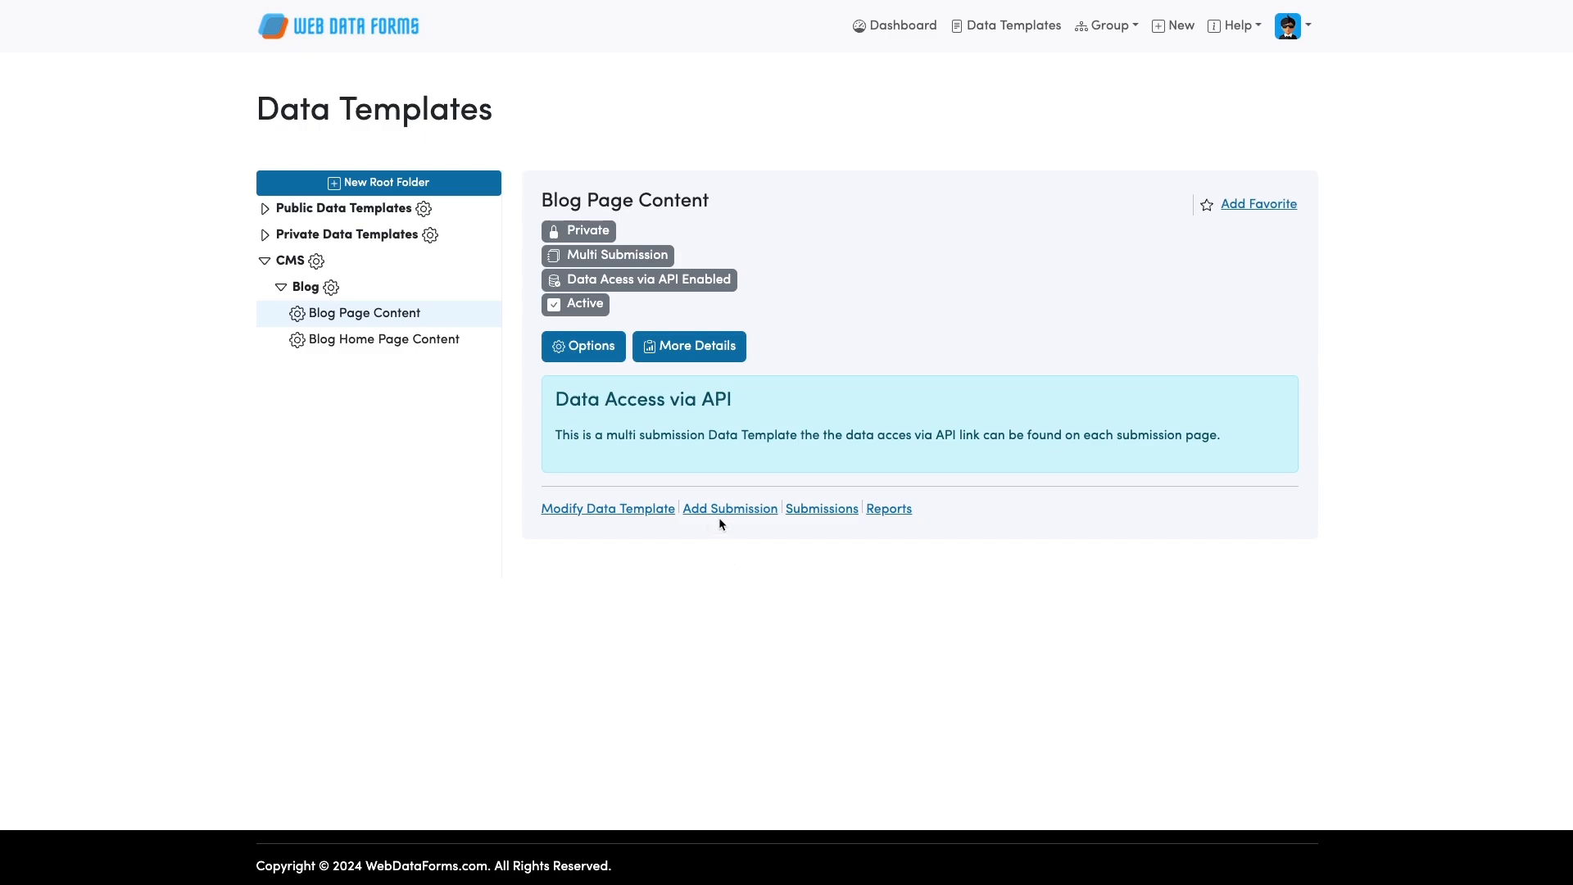
left_click(813, 509)
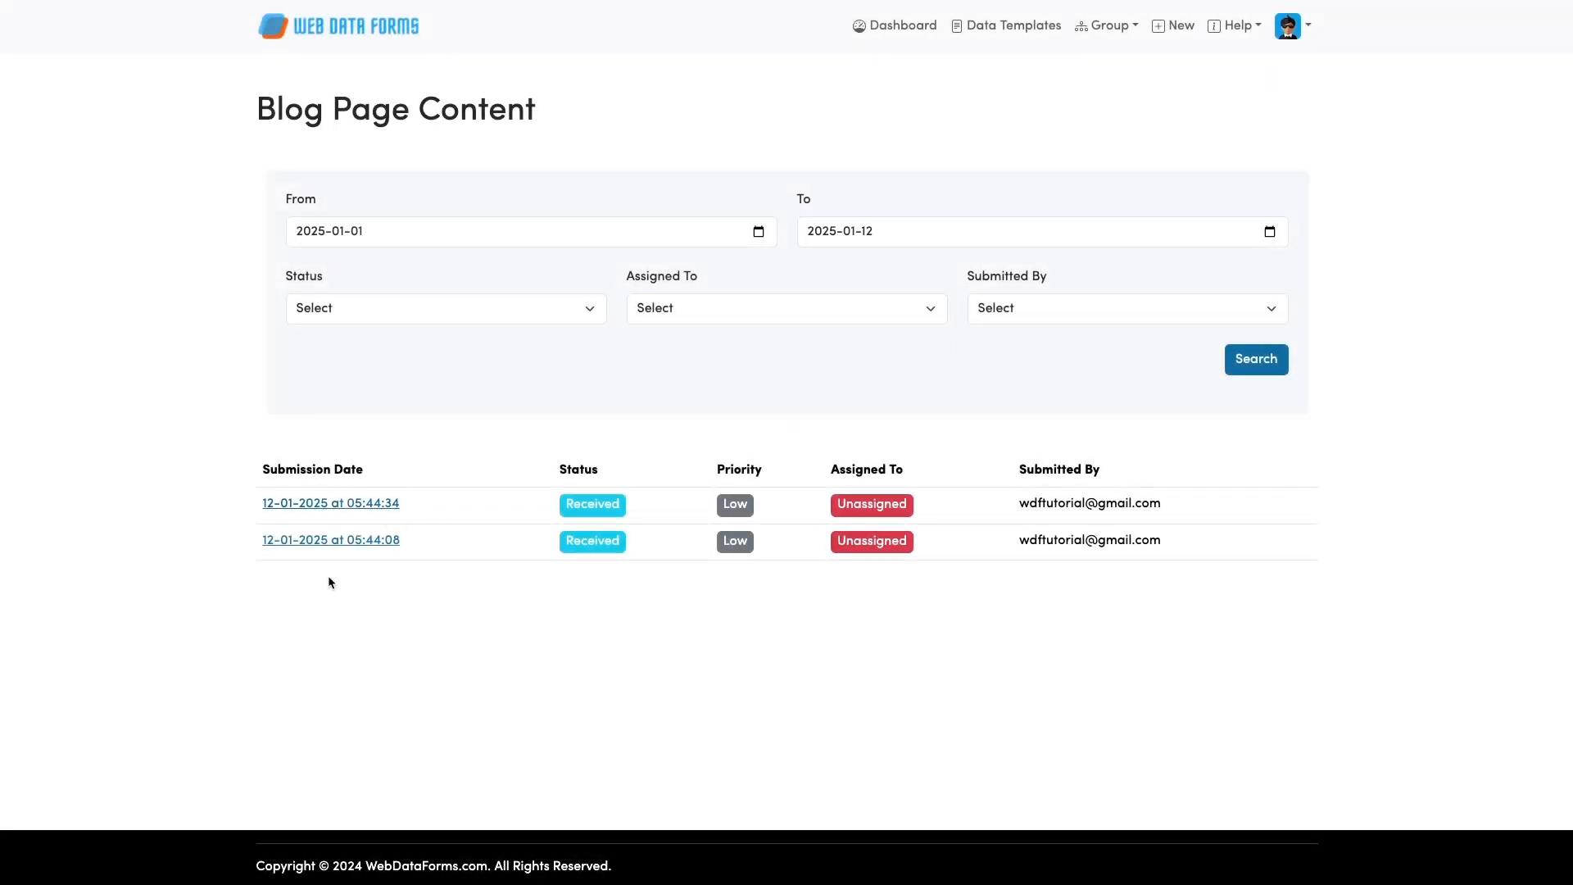
triple_click(331, 503)
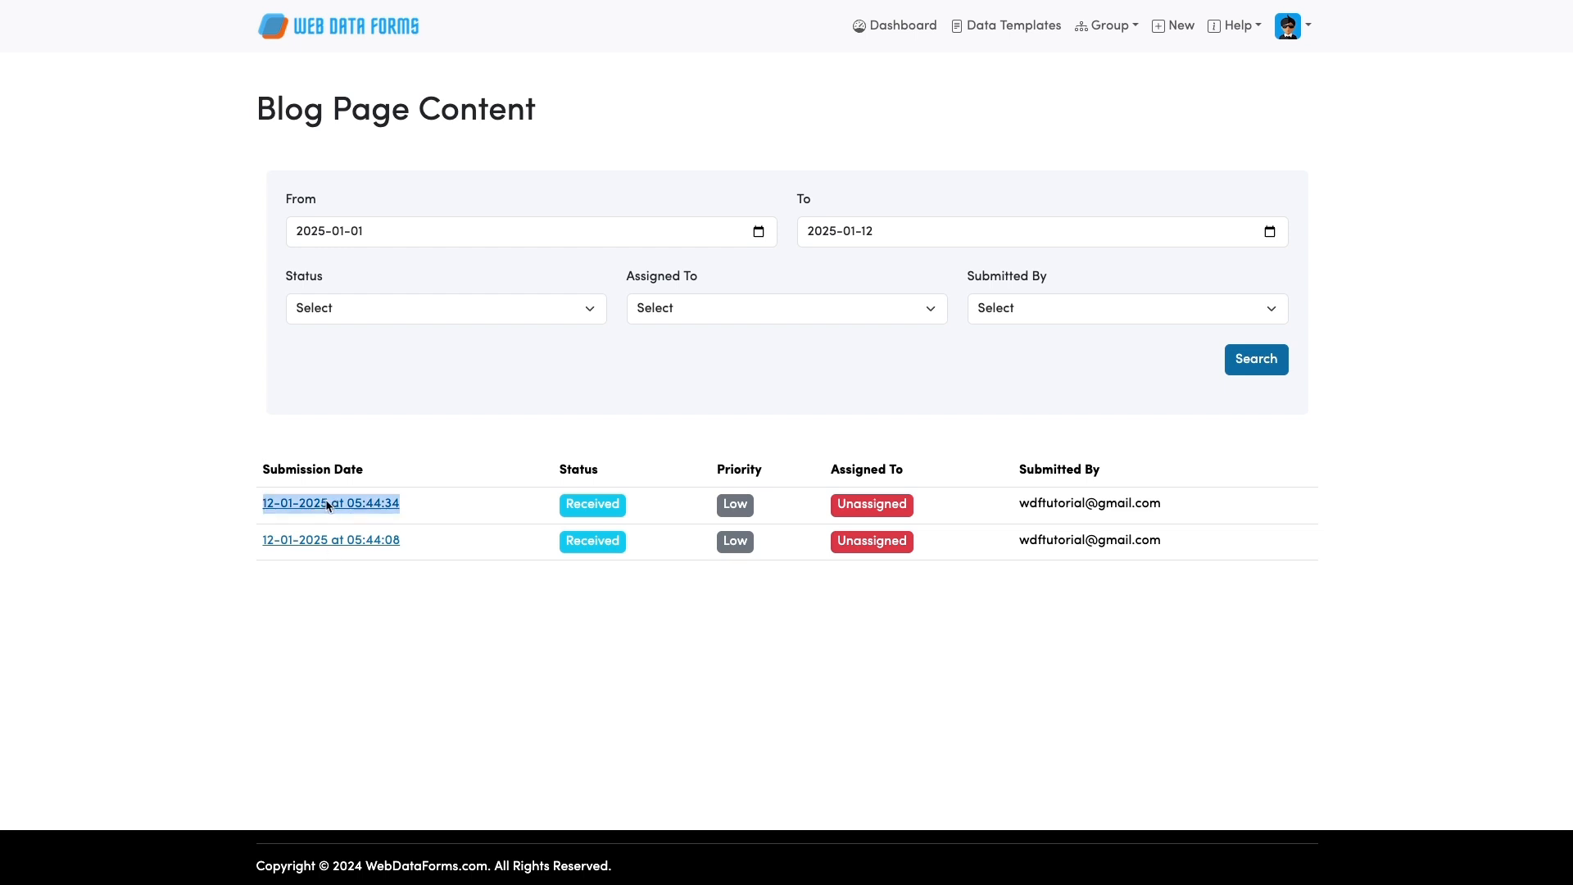
left_click(382, 504)
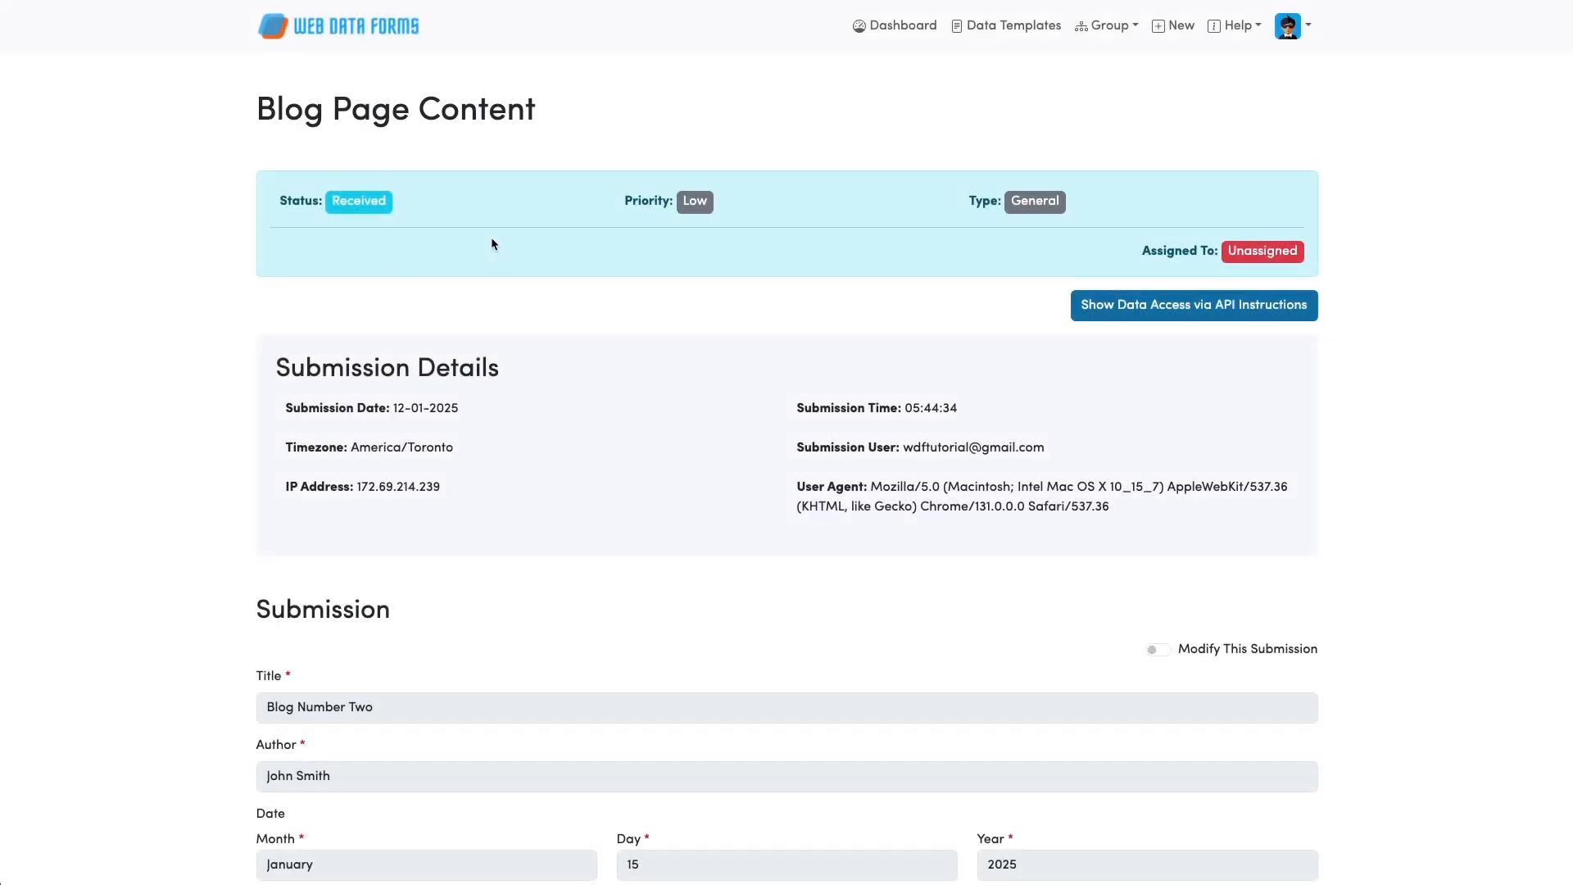
scroll(563, 321, "down", 7)
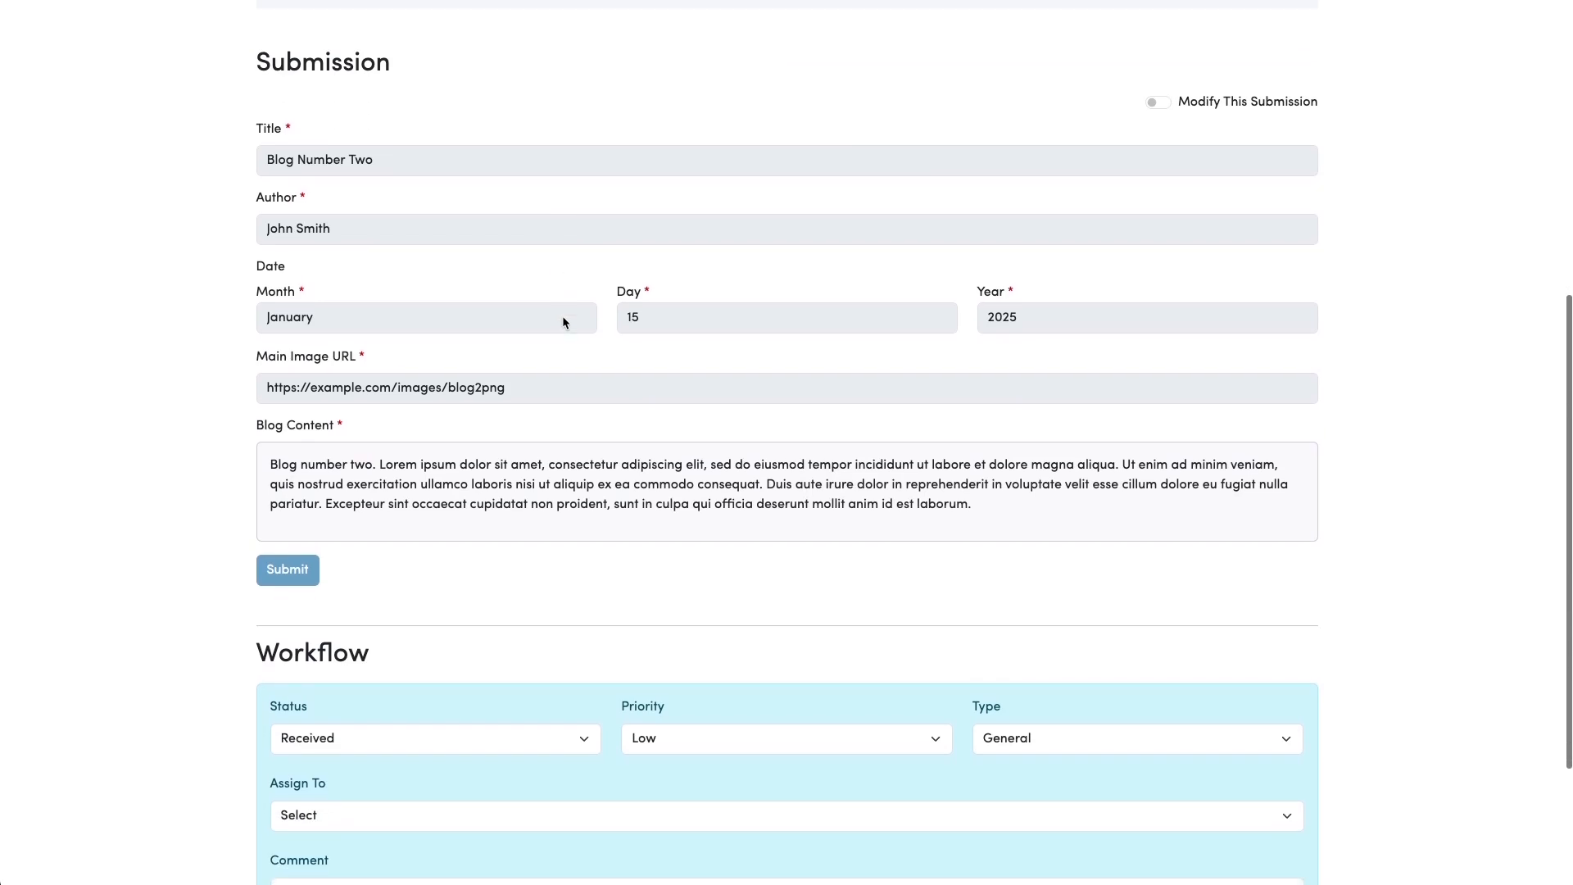
scroll(563, 321, "up", 4)
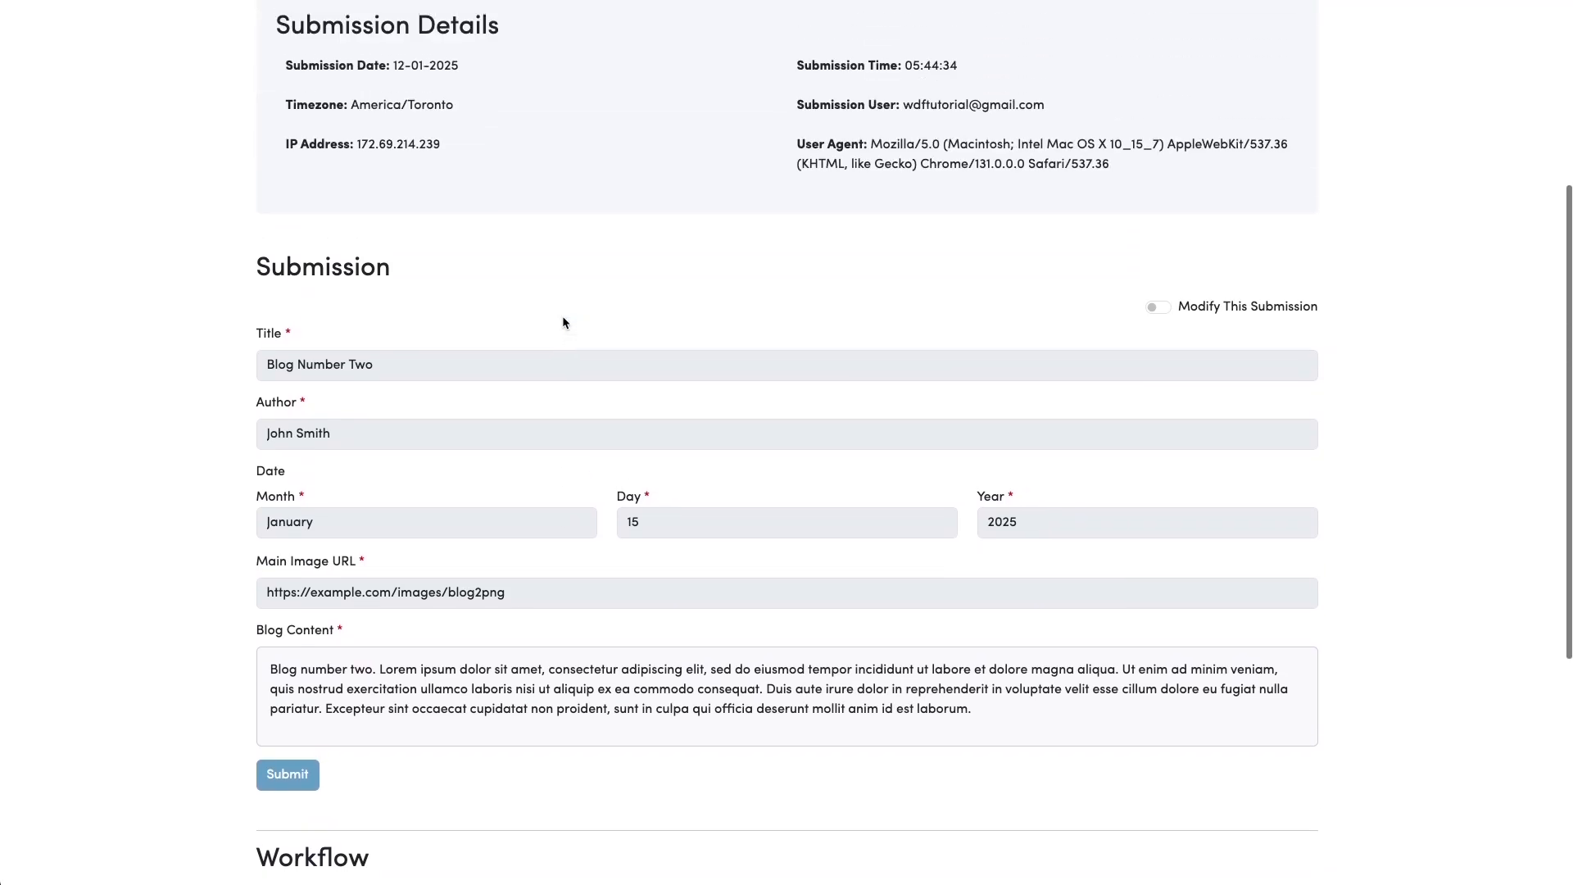
Show the API data access instructions for the open Blog Page Content submission and copy its Data Access via API URL
scroll(563, 322, "up", 3)
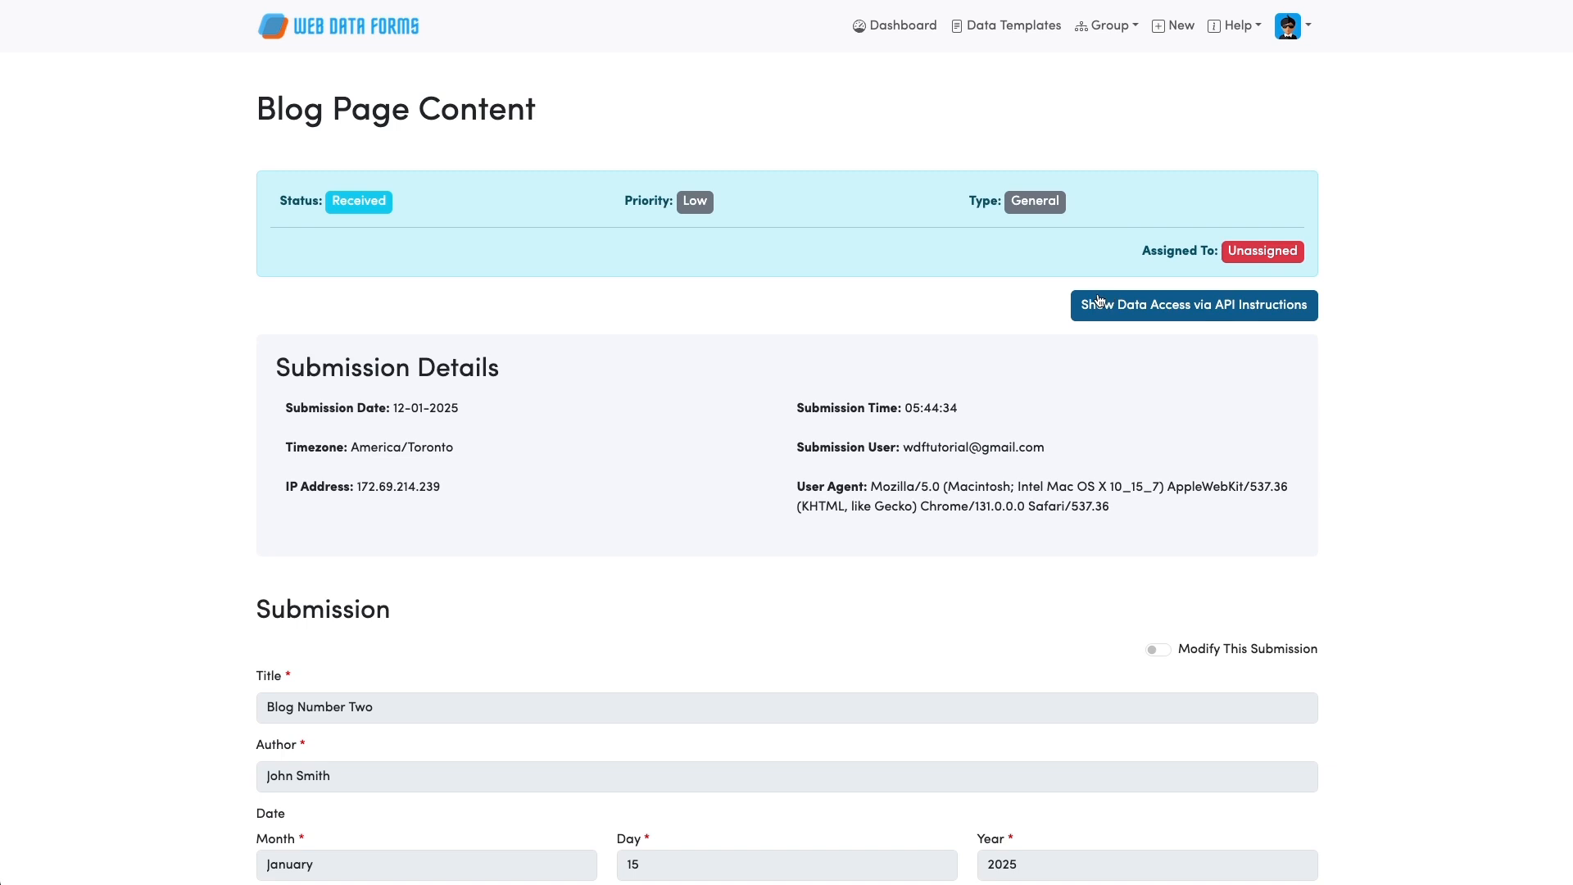
left_click(1177, 309)
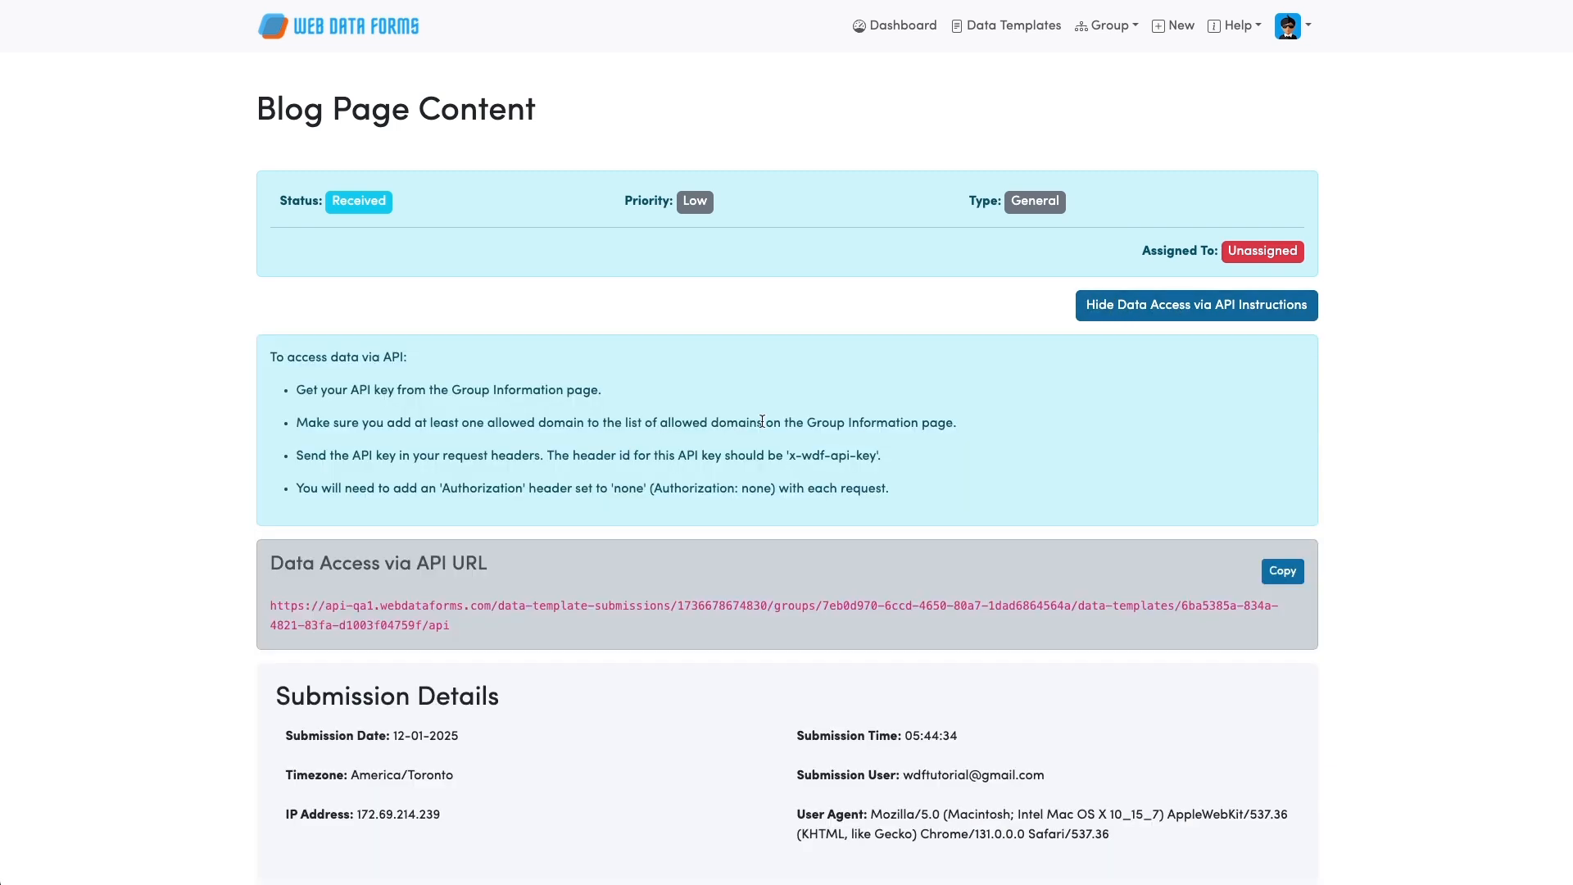
scroll(750, 421, "down", 1)
scroll(750, 421, "down", 1)
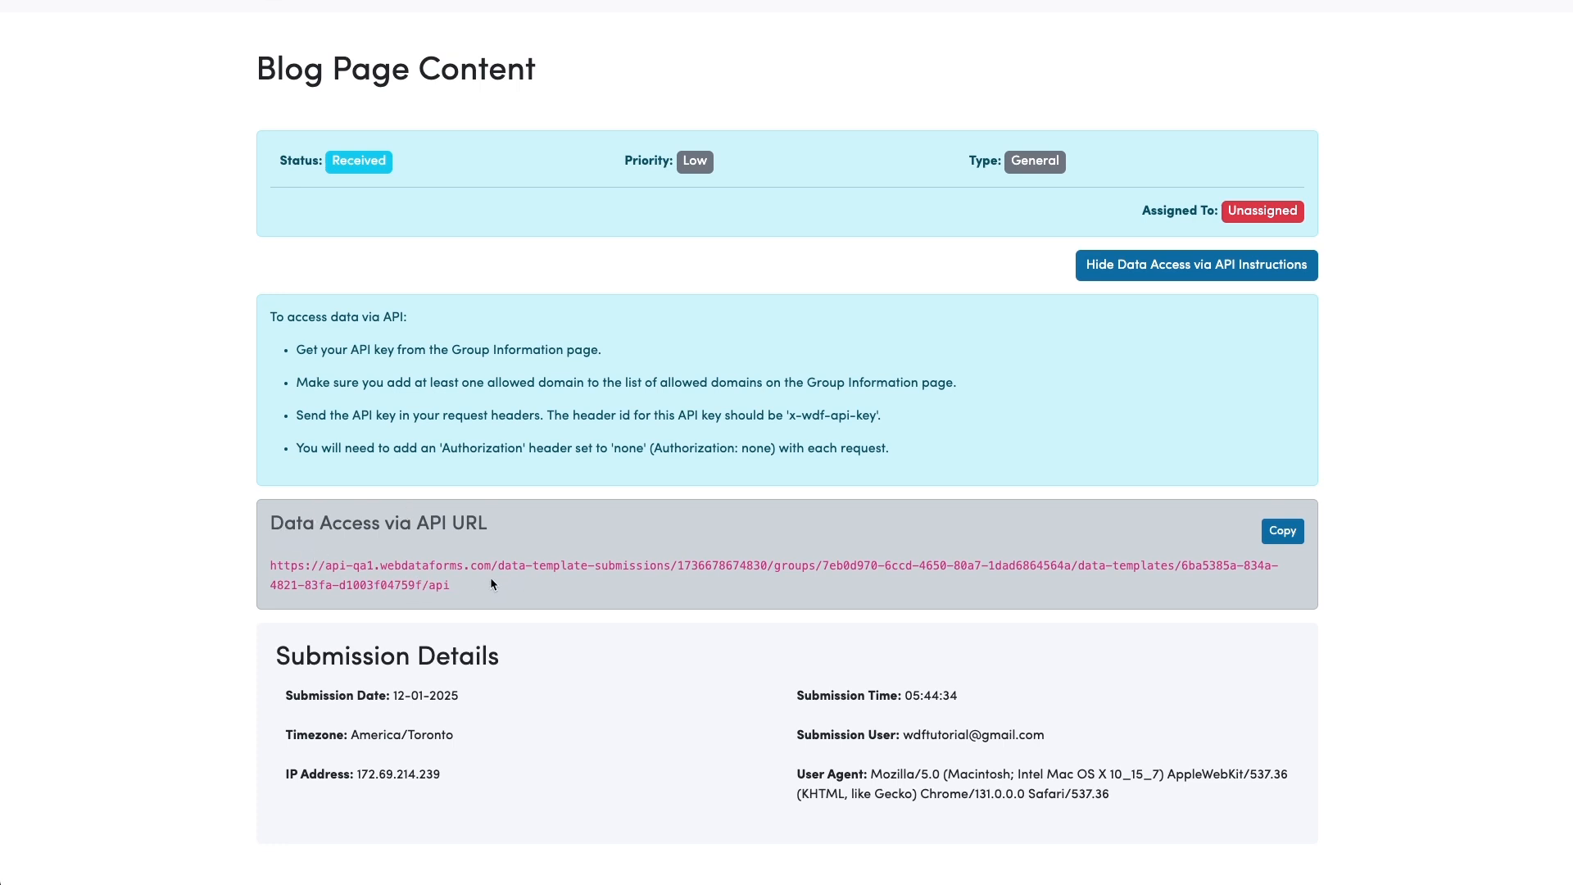
left_click(1283, 533)
Open the current submission of the Blog Home Page Content template in the CMS > Blog folder for modification
key("super+w")
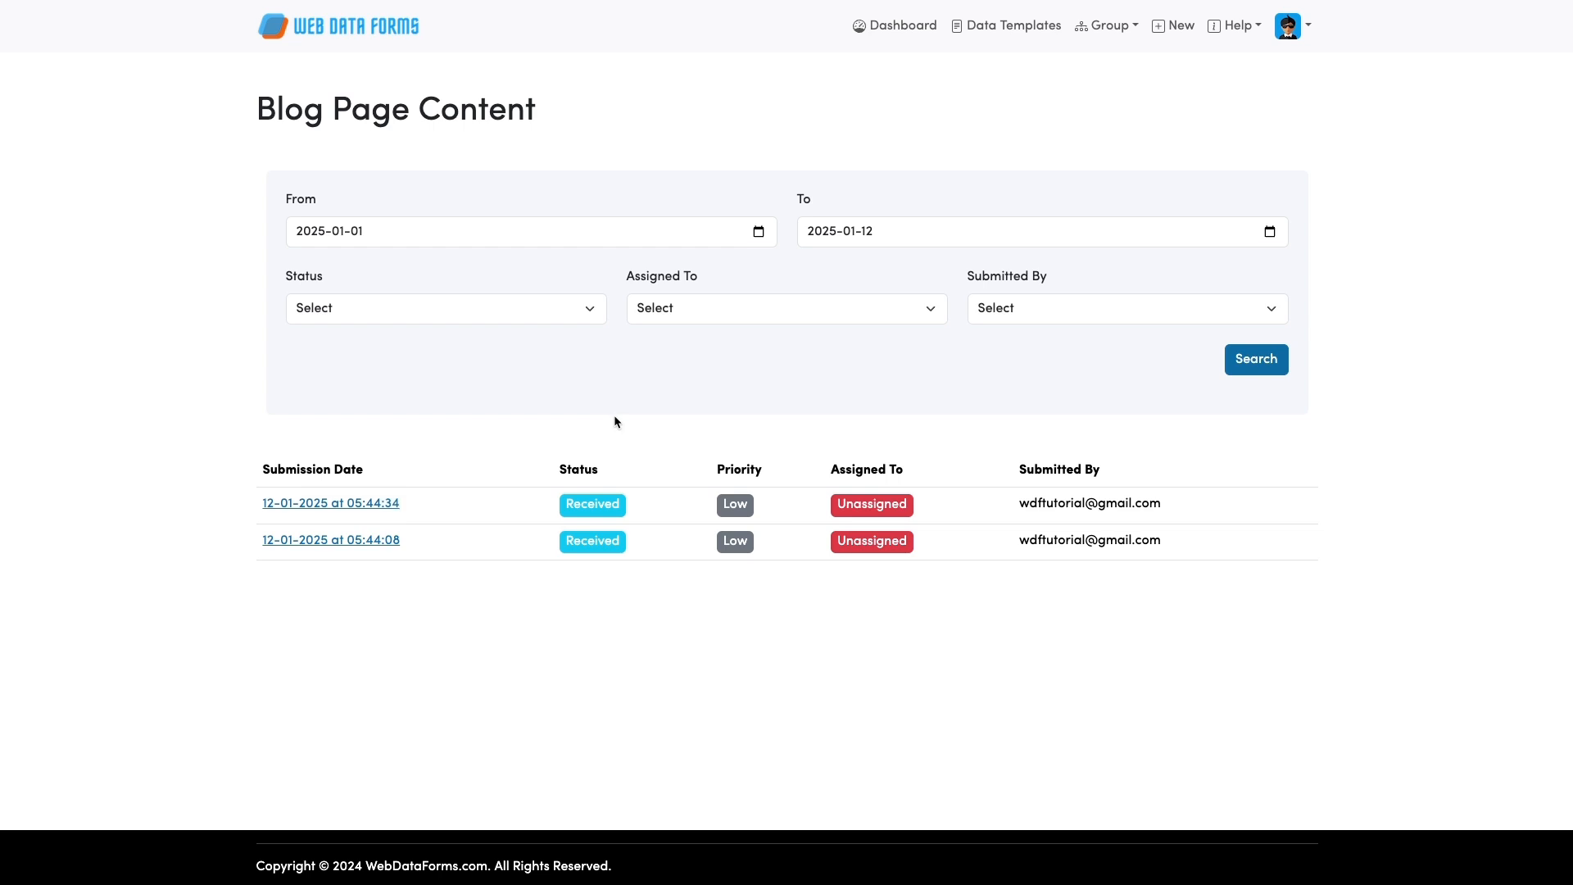
scroll(613, 417, "left", 5)
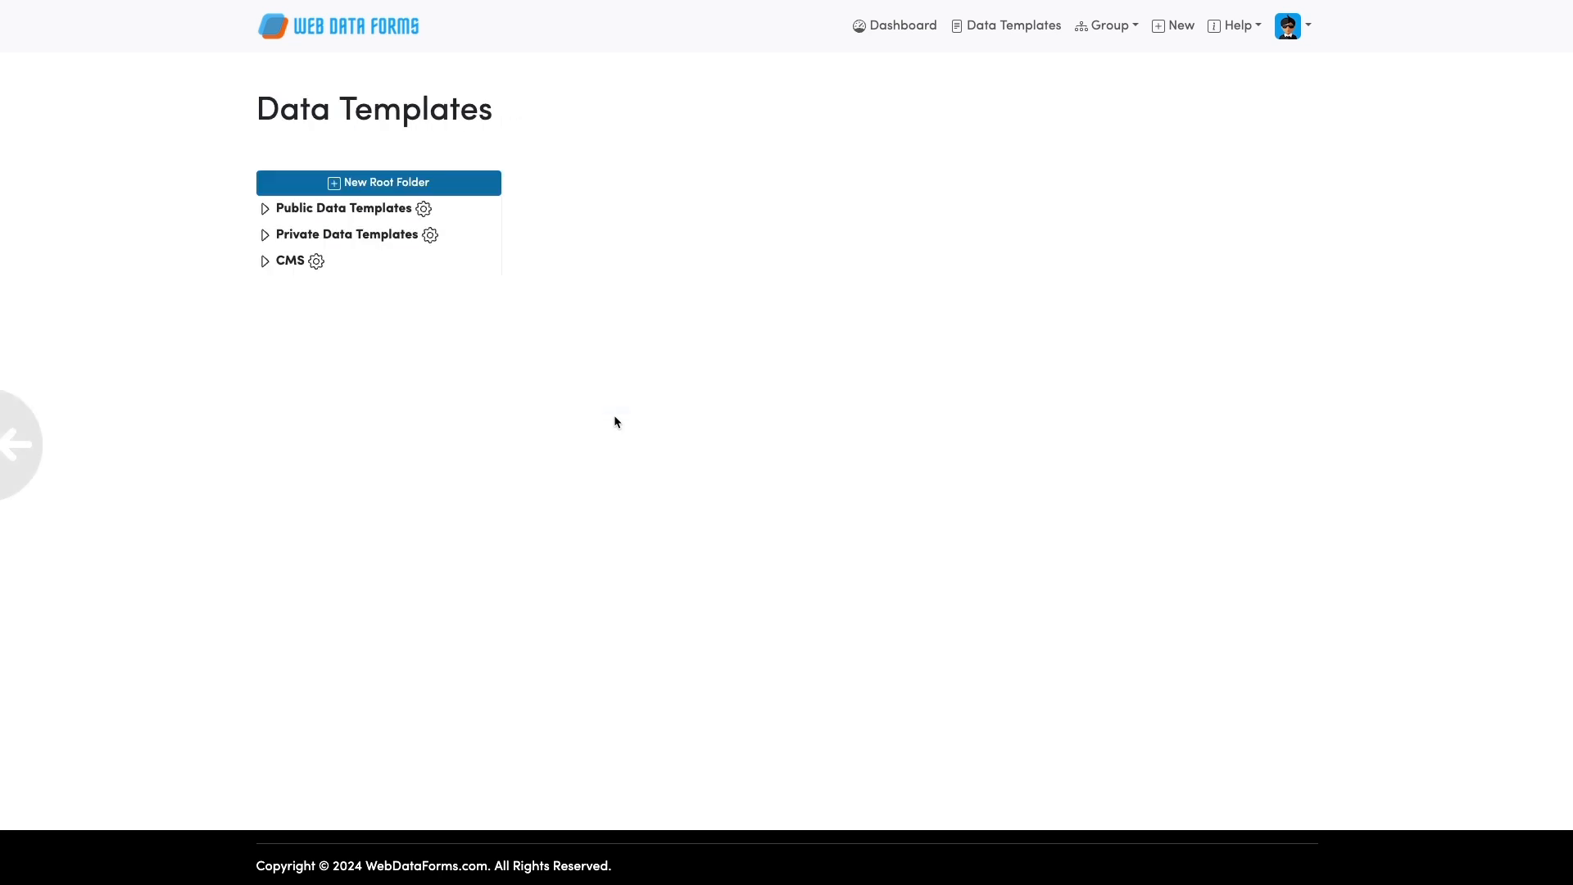
left_click(265, 262)
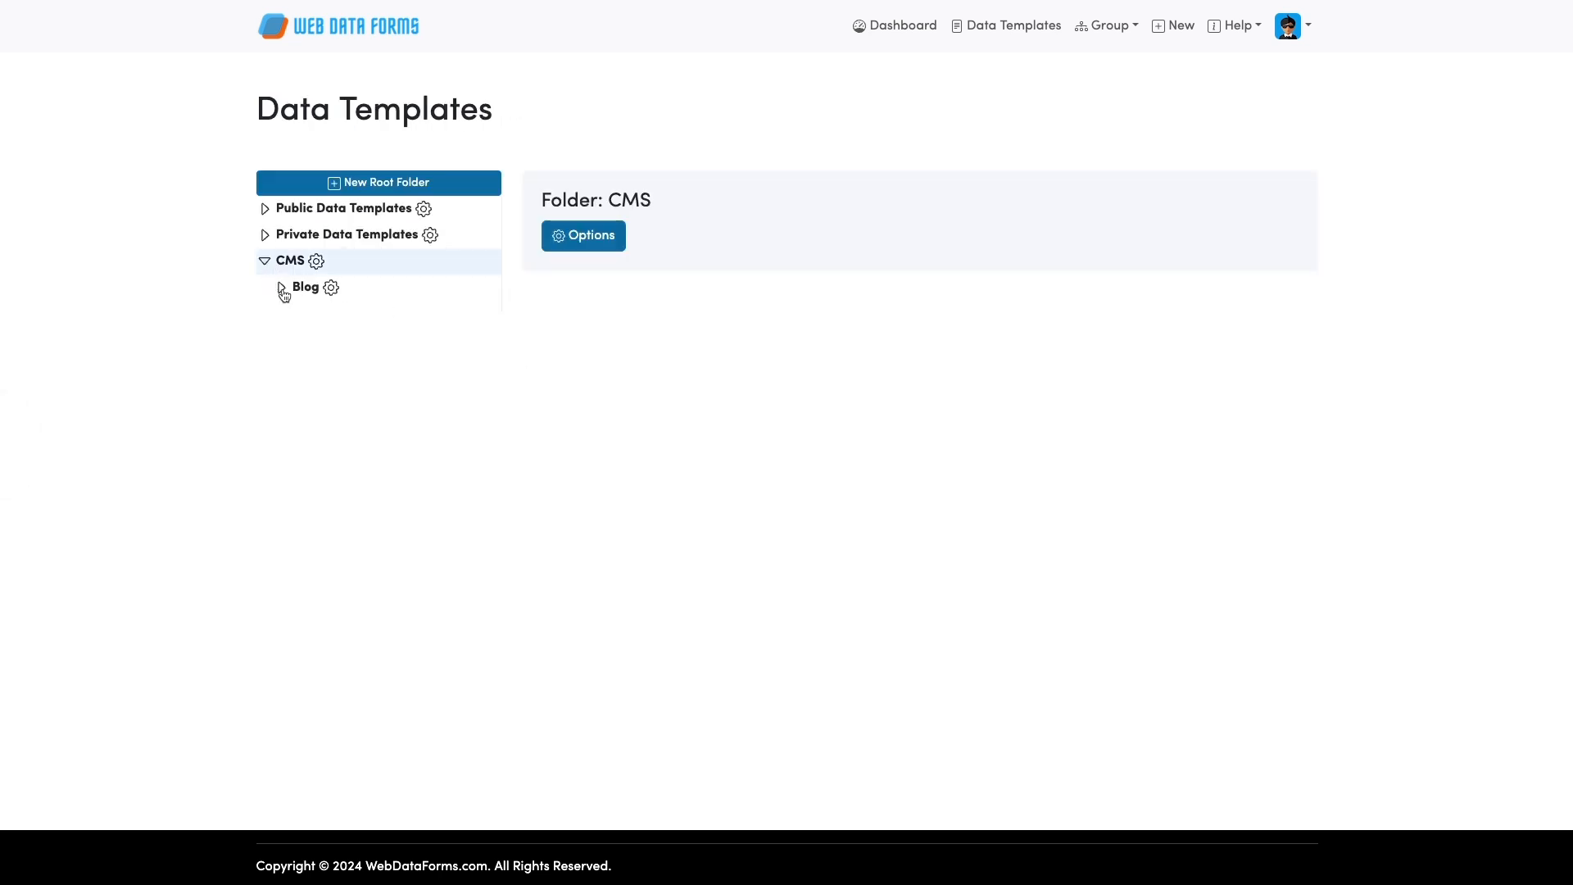
left_click(285, 291)
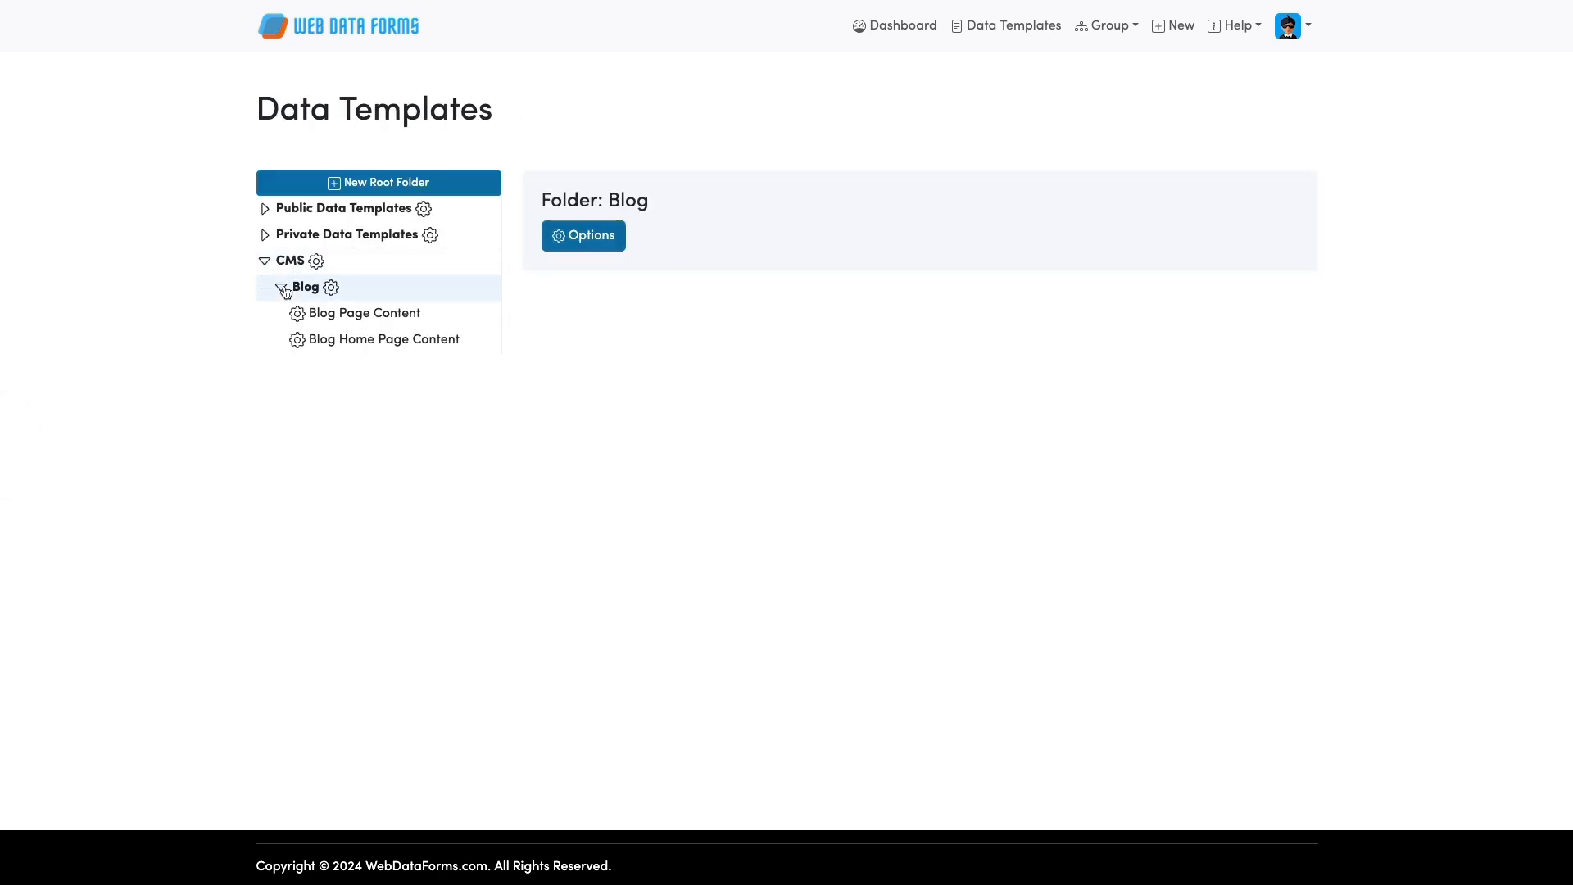
left_click(348, 341)
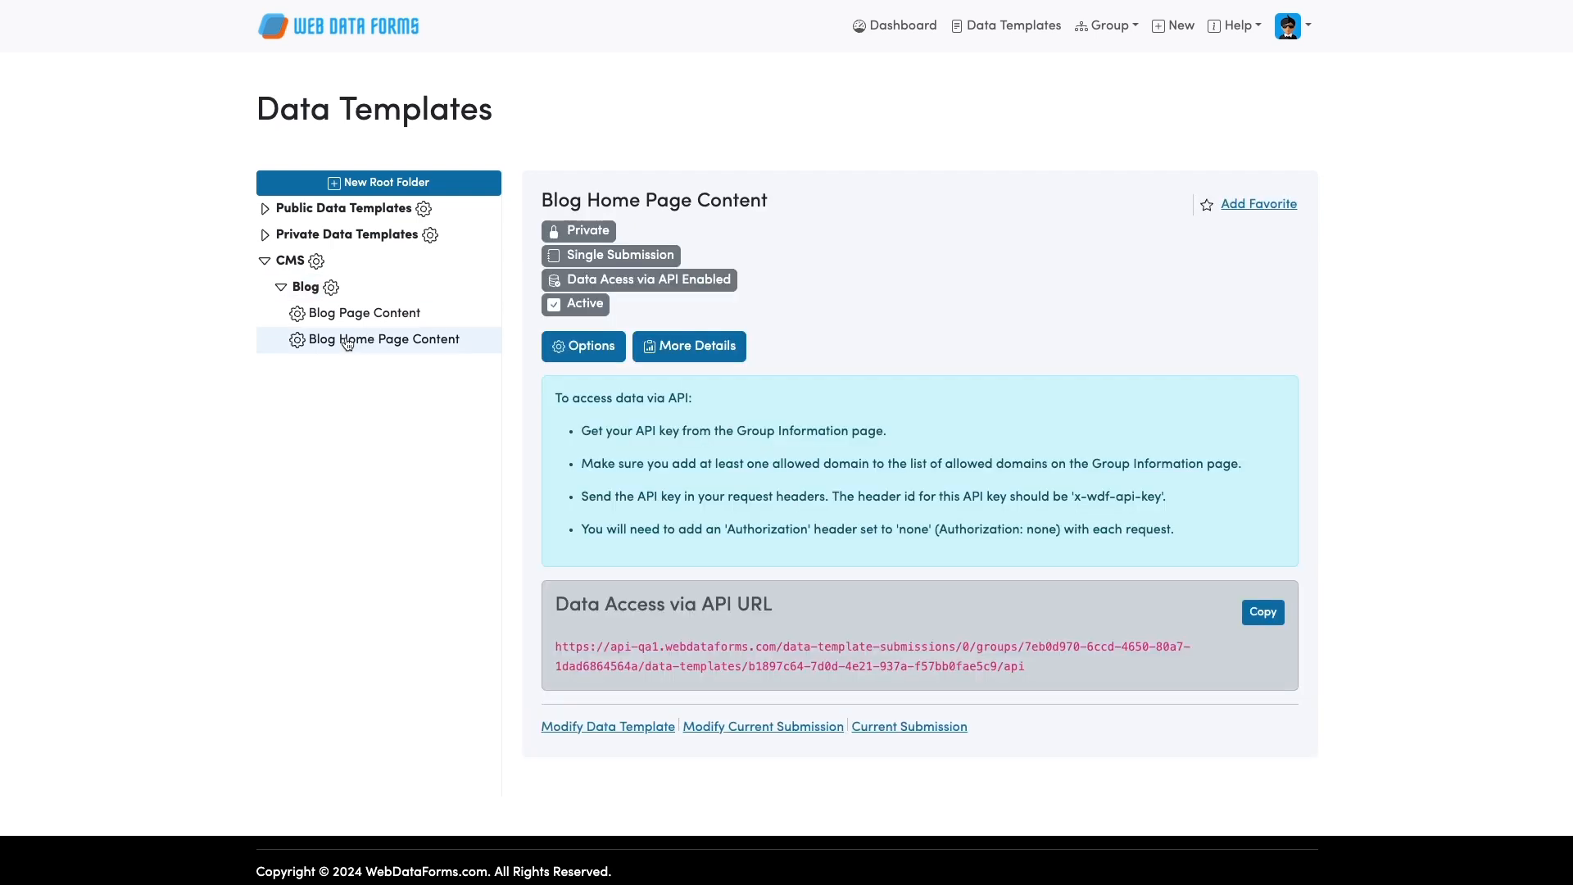
left_click(708, 729)
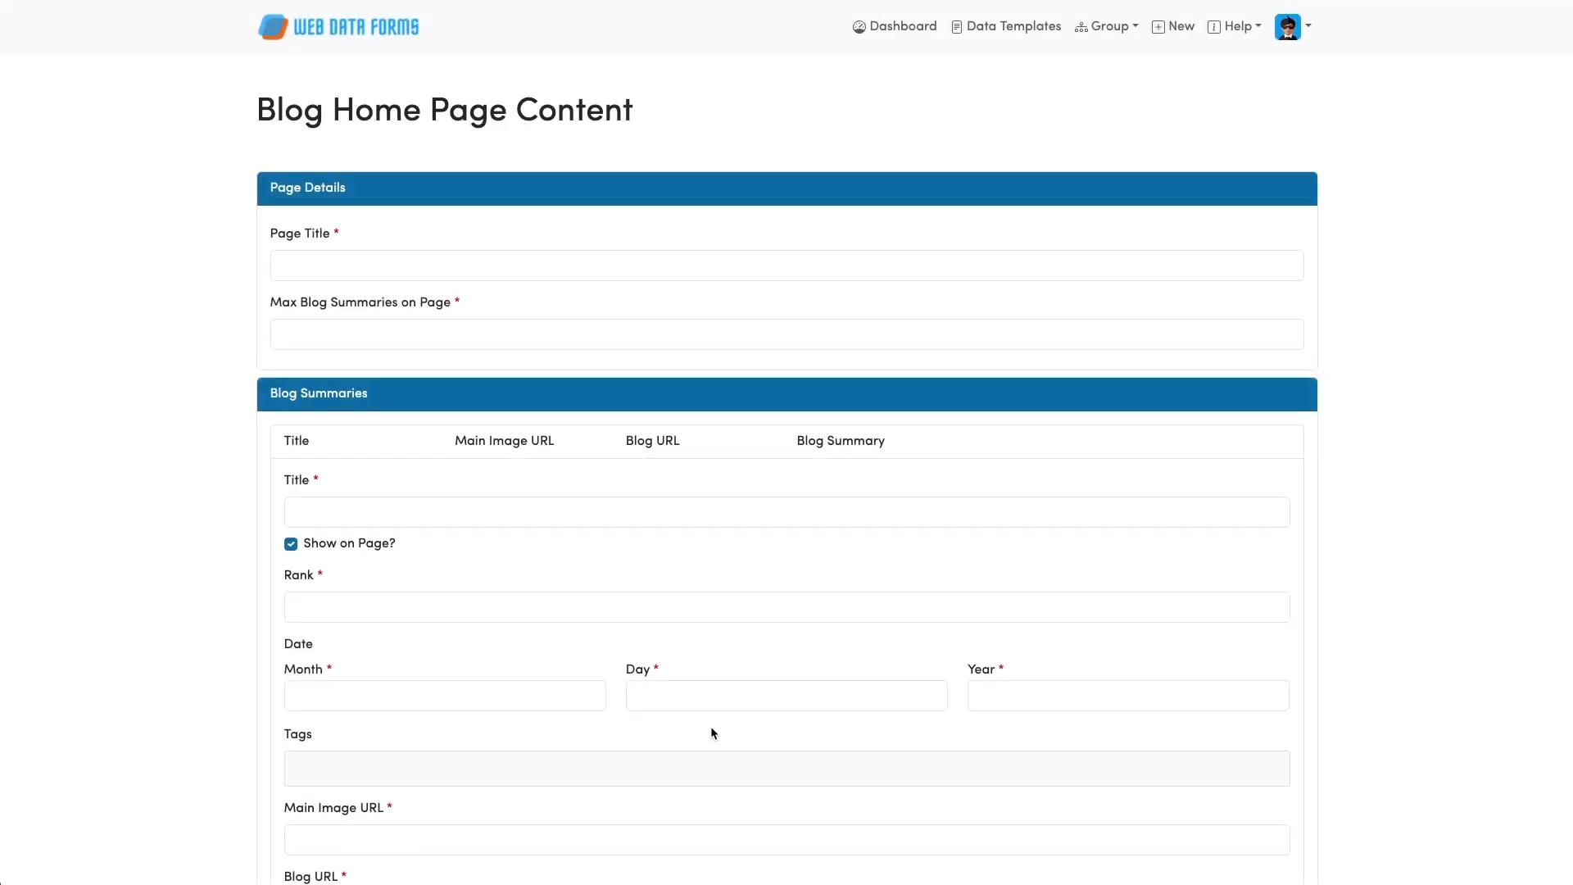
left_click(481, 256)
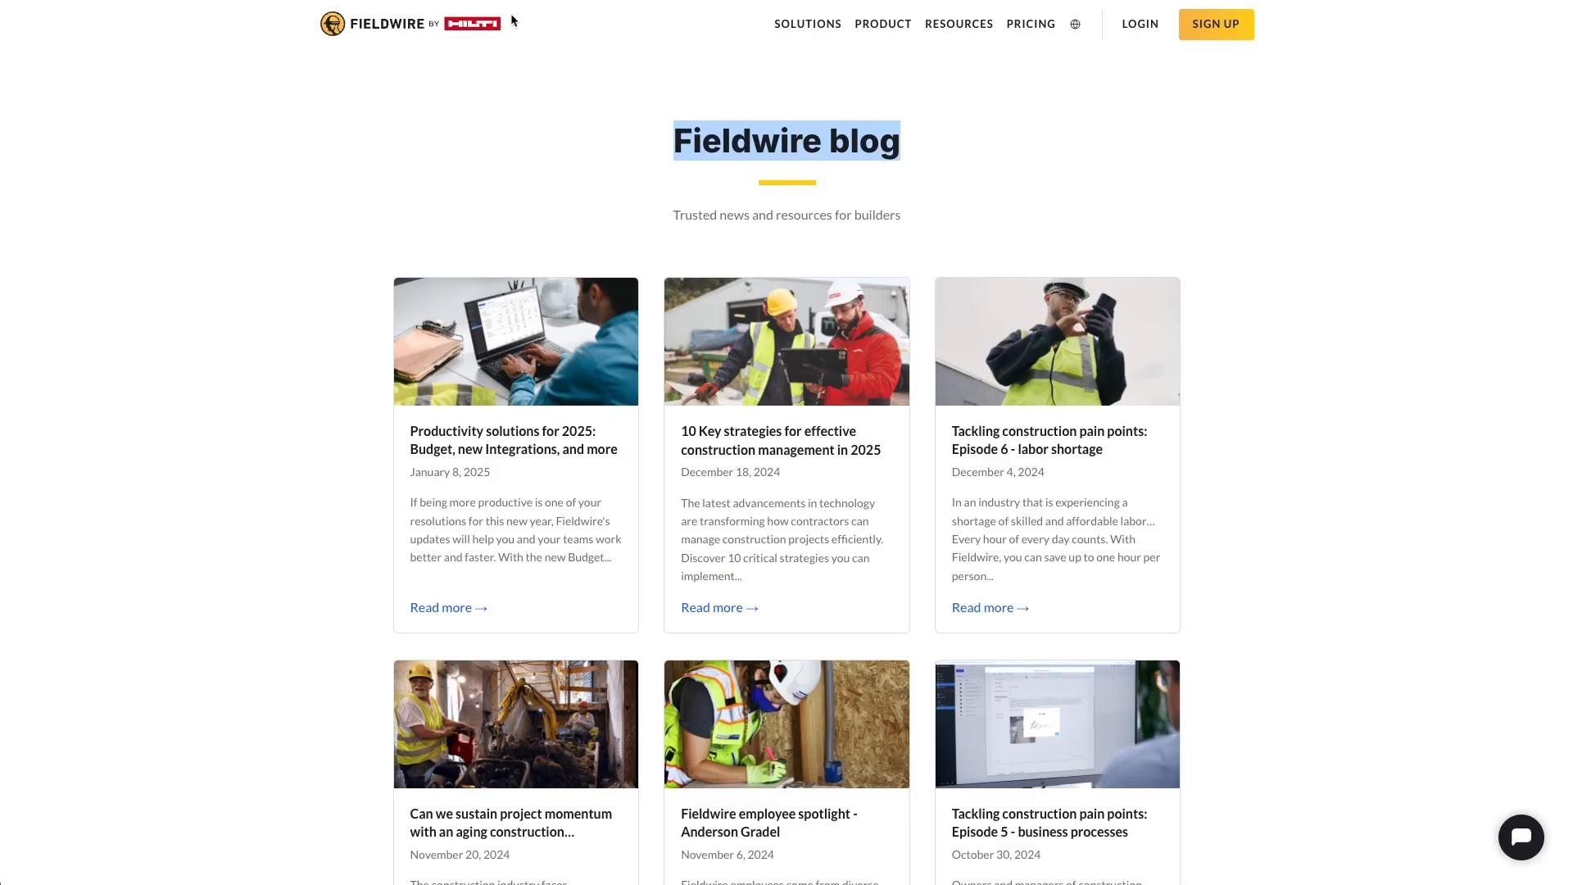
left_click(619, 114)
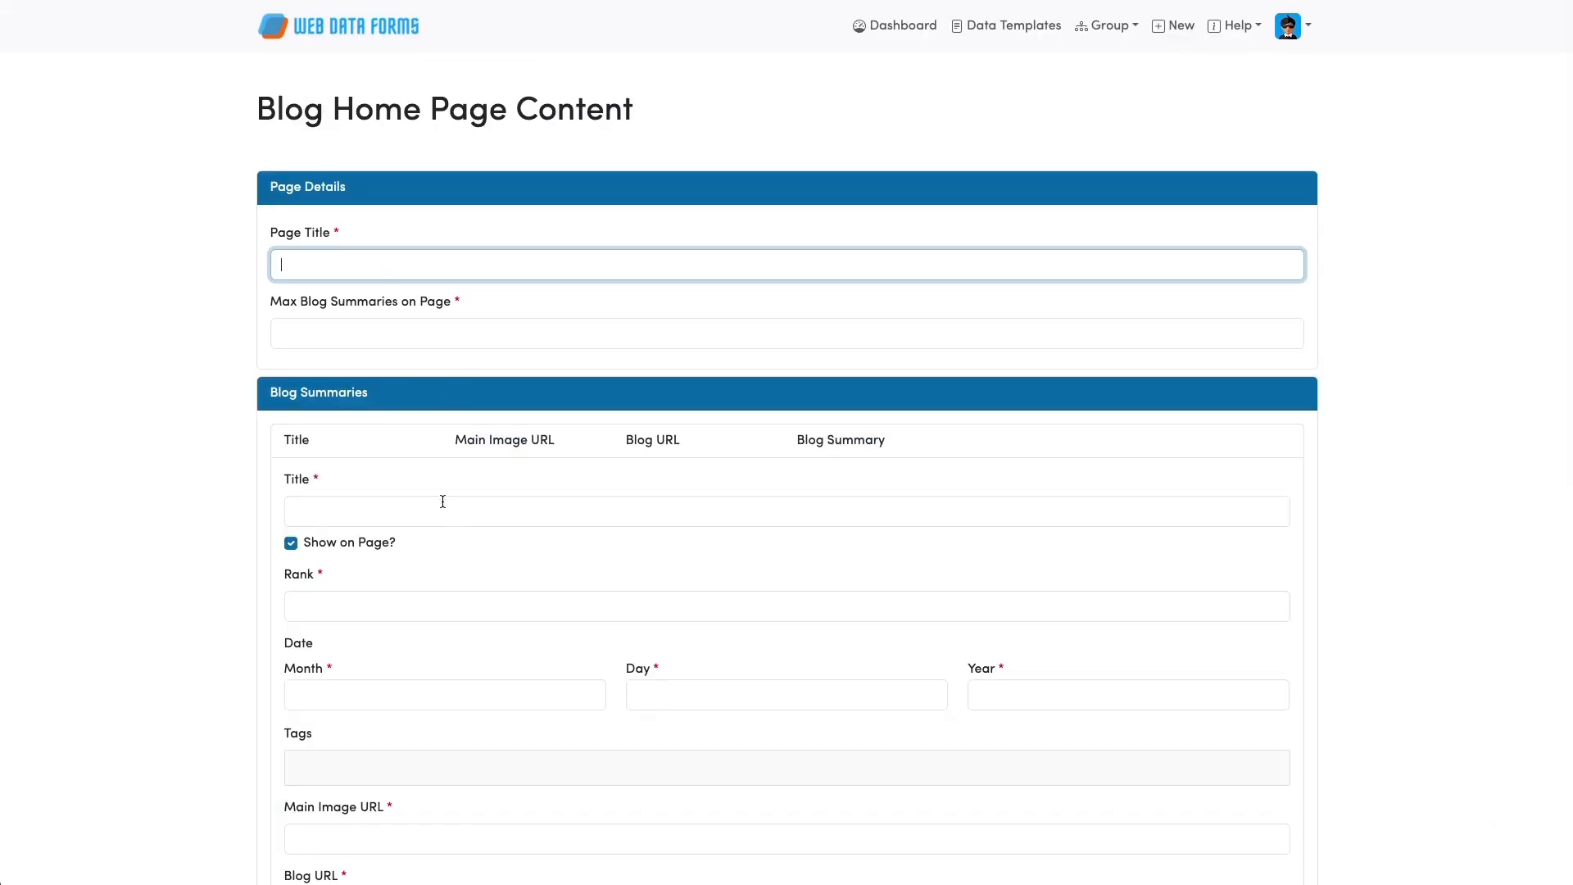
left_click(437, 511)
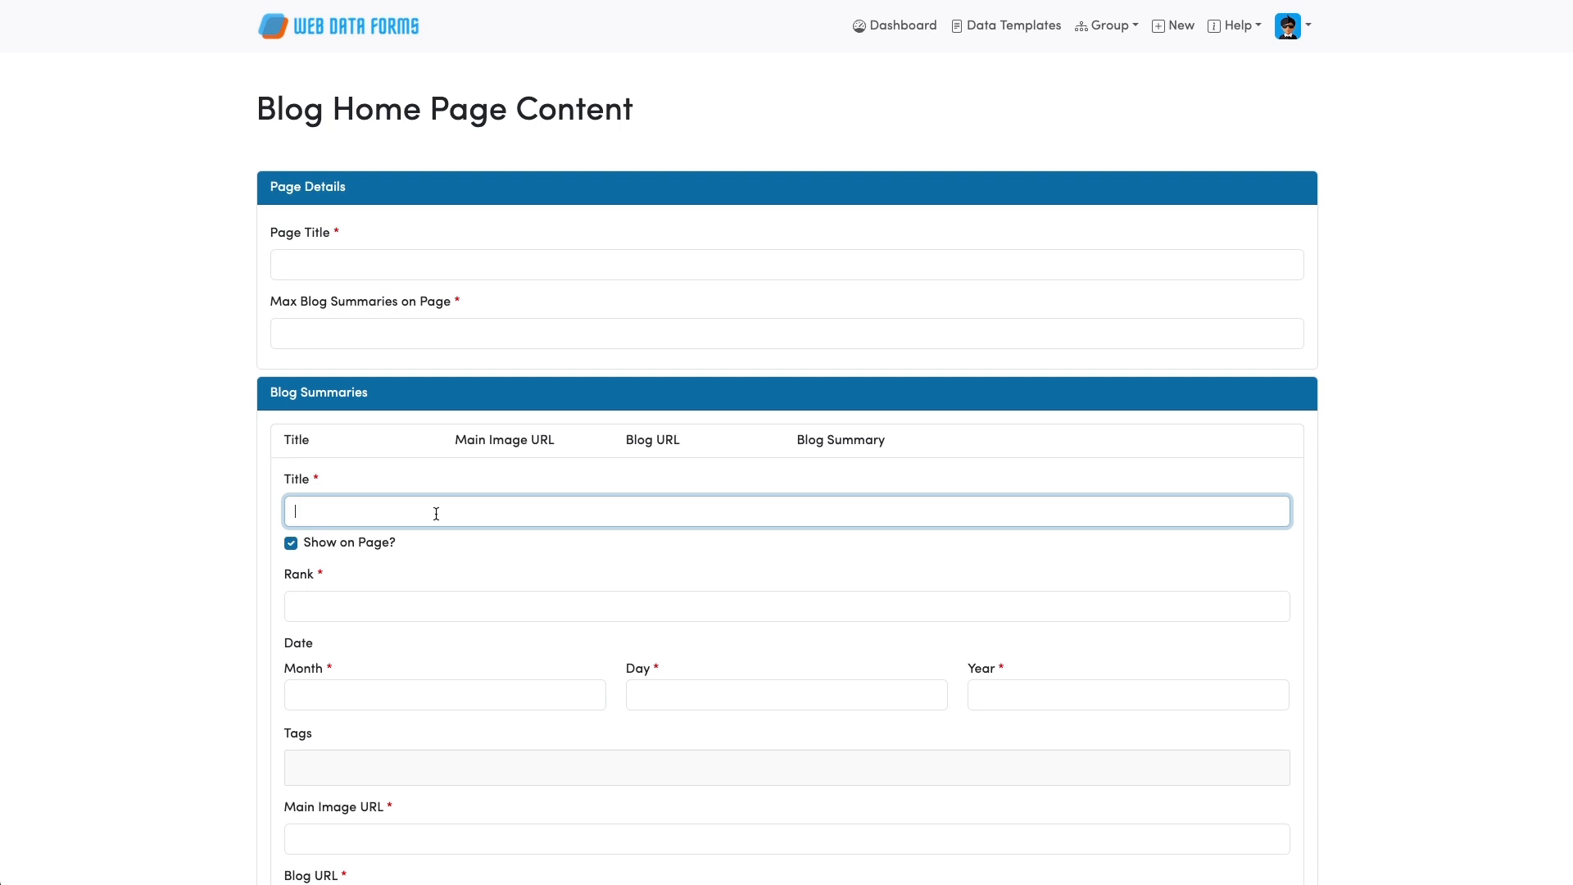
type("Blog Home")
scroll(787, 442, "down", 4)
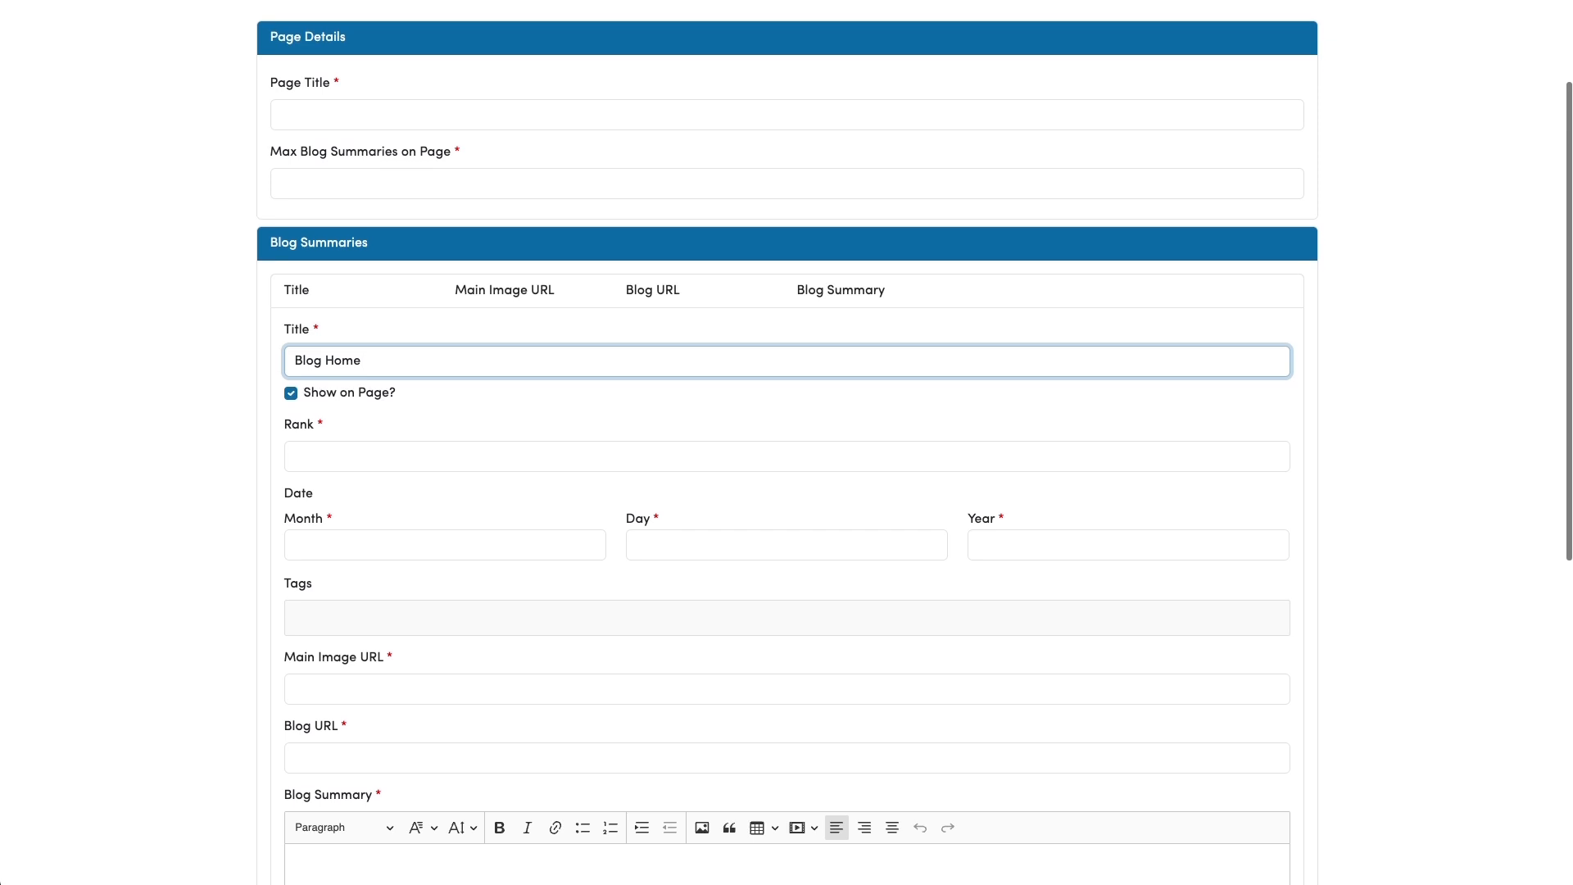
scroll(449, 498, "up", 2)
triple_click(401, 484)
key("BackSpace")
Set the page title to "Blog Home" and the maximum number of blog summaries on the page to 18
scroll(441, 481, "up", 1)
left_click(333, 269)
type("Blog Home")
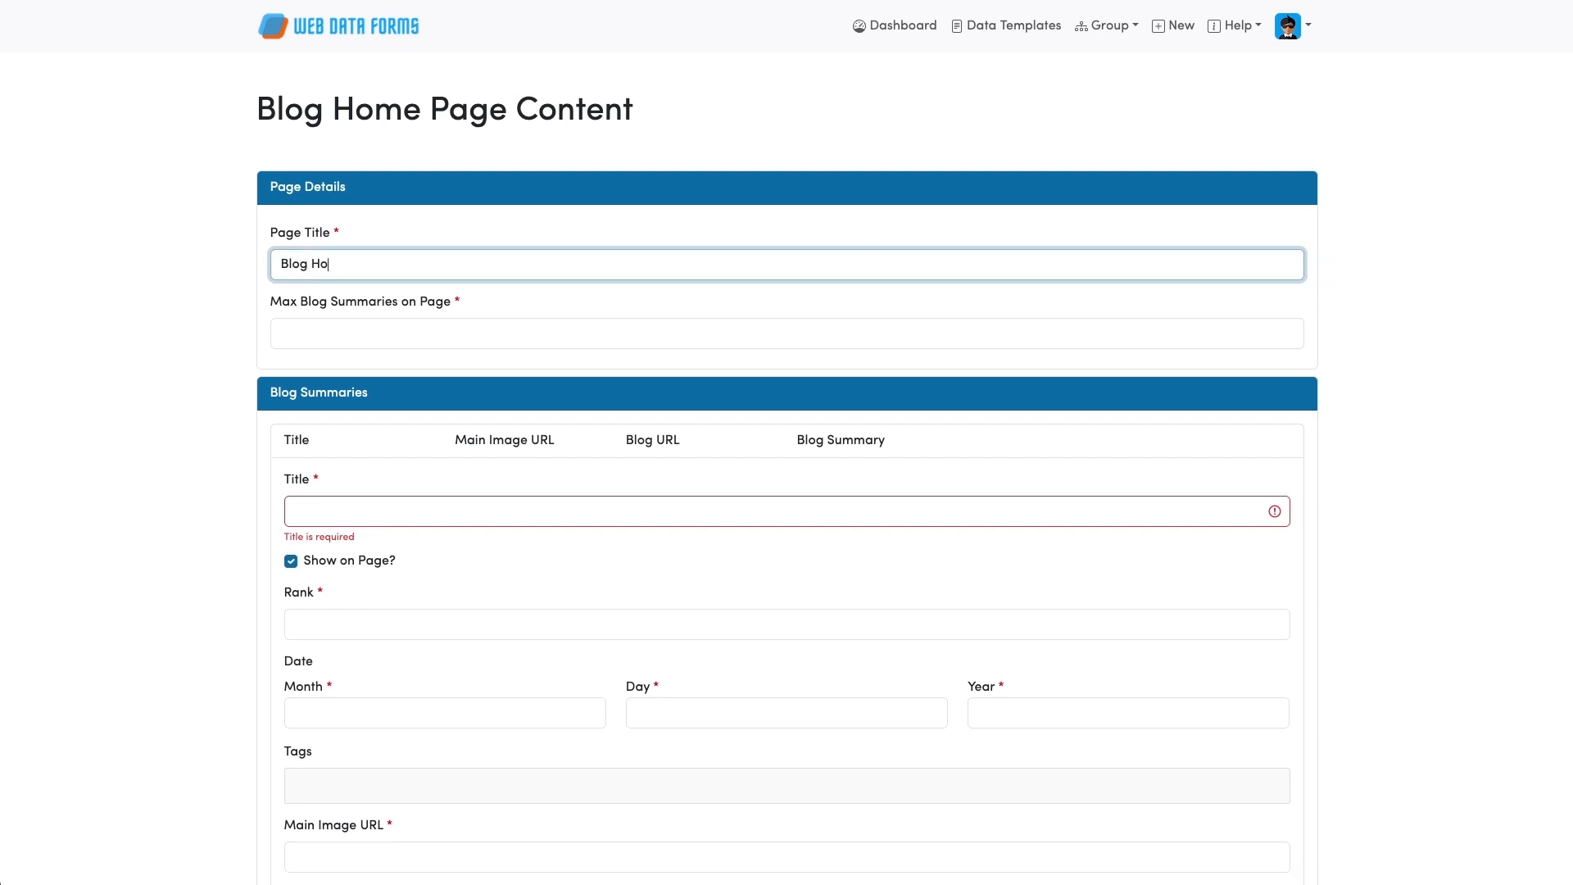
left_click(332, 339)
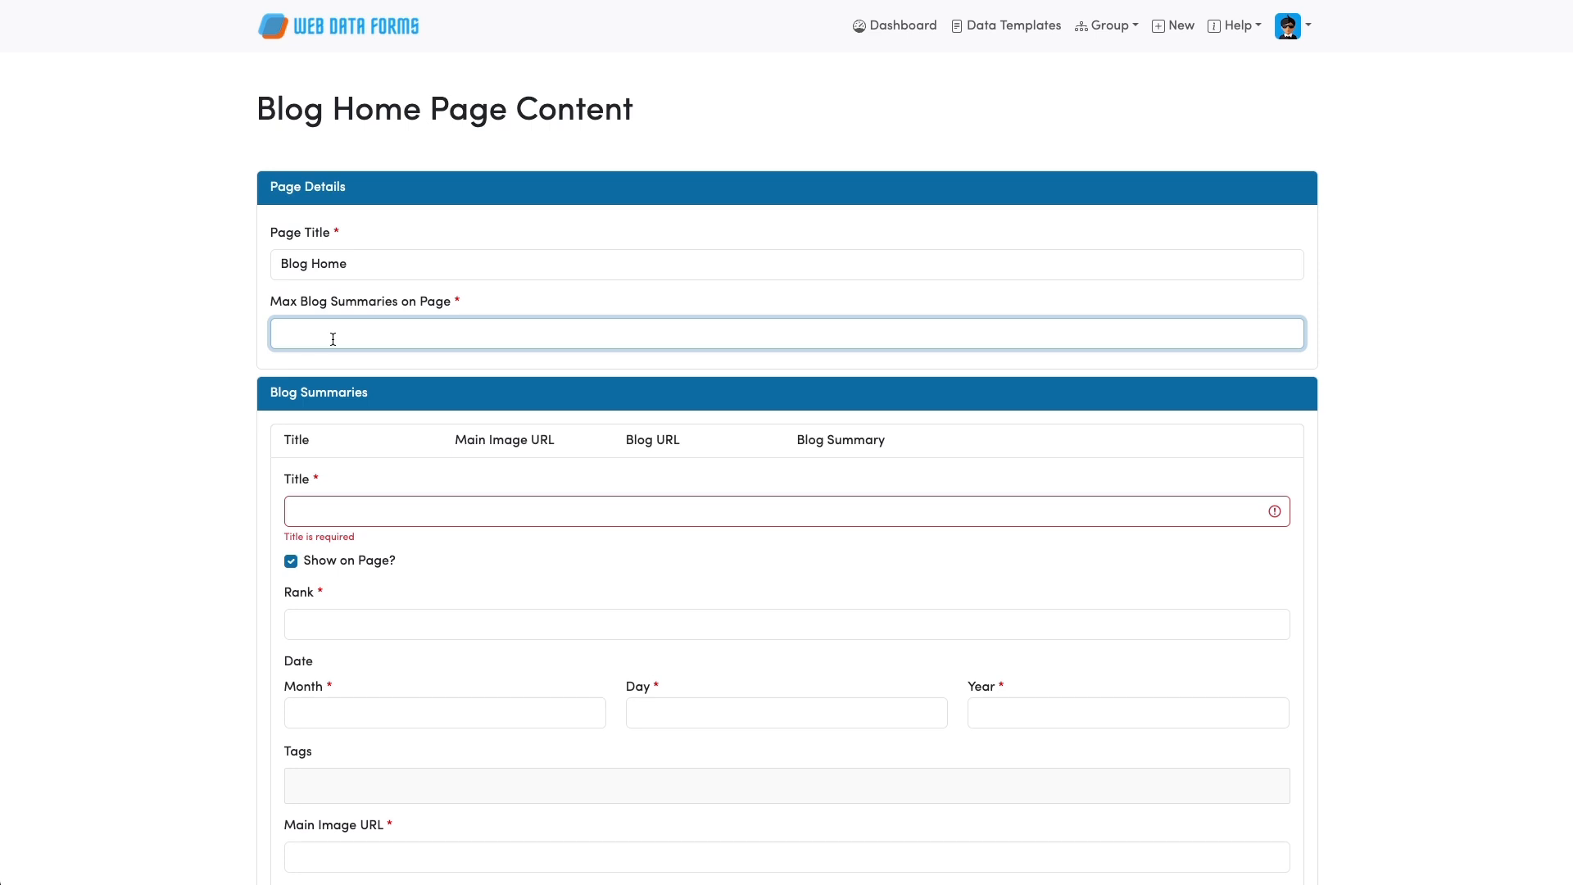
type("18")
Enter "Blog Number One" as the title of the first blog summary and set its rank to 1
scroll(335, 402, "down", 2)
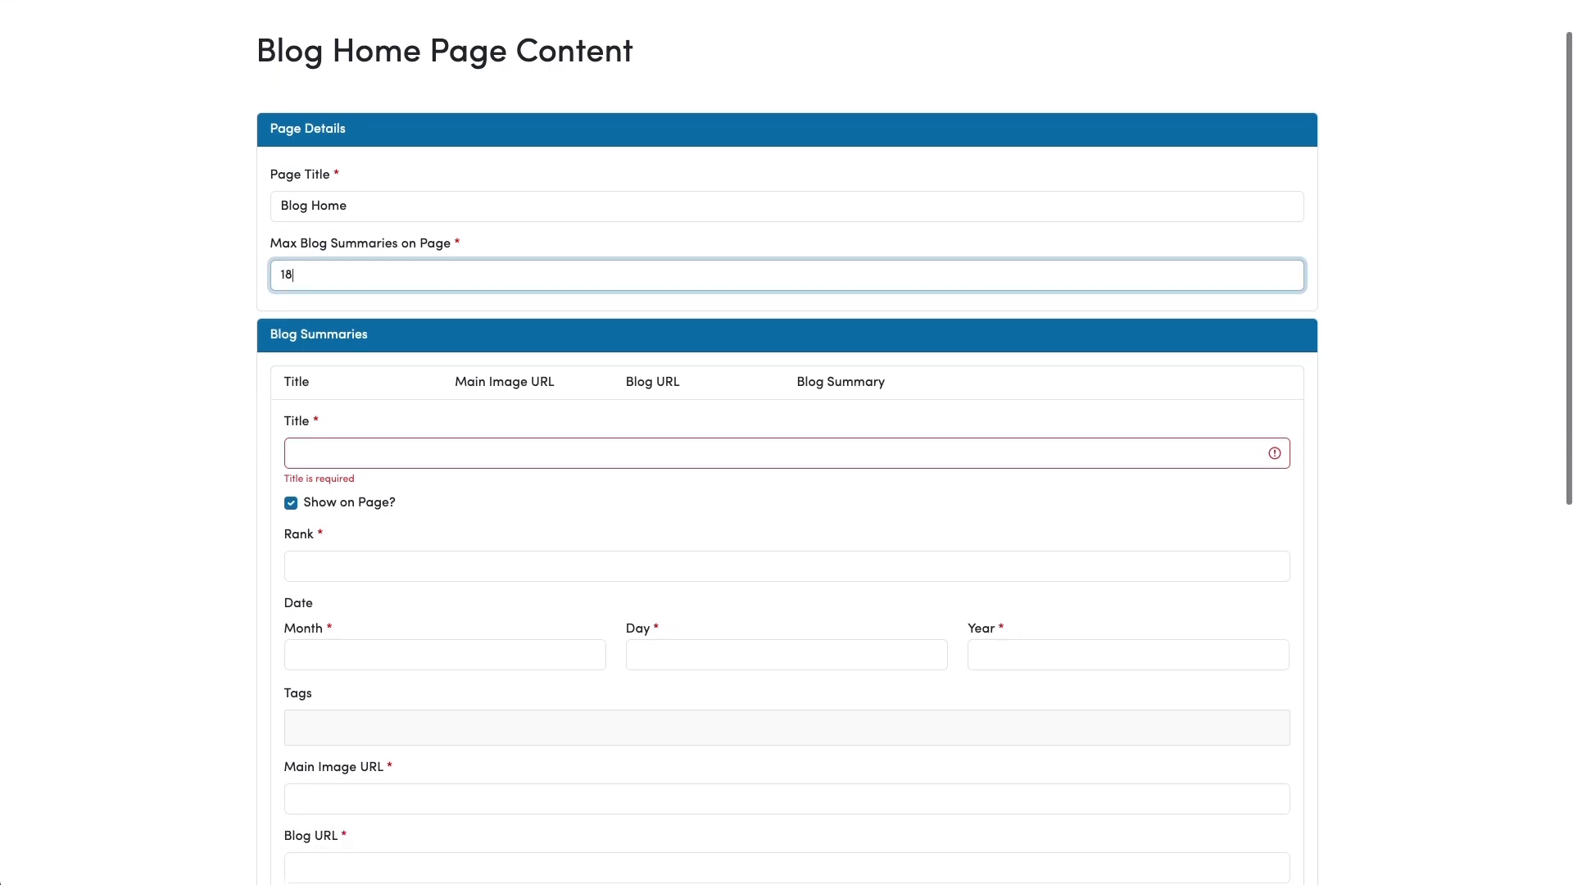
left_click(335, 403)
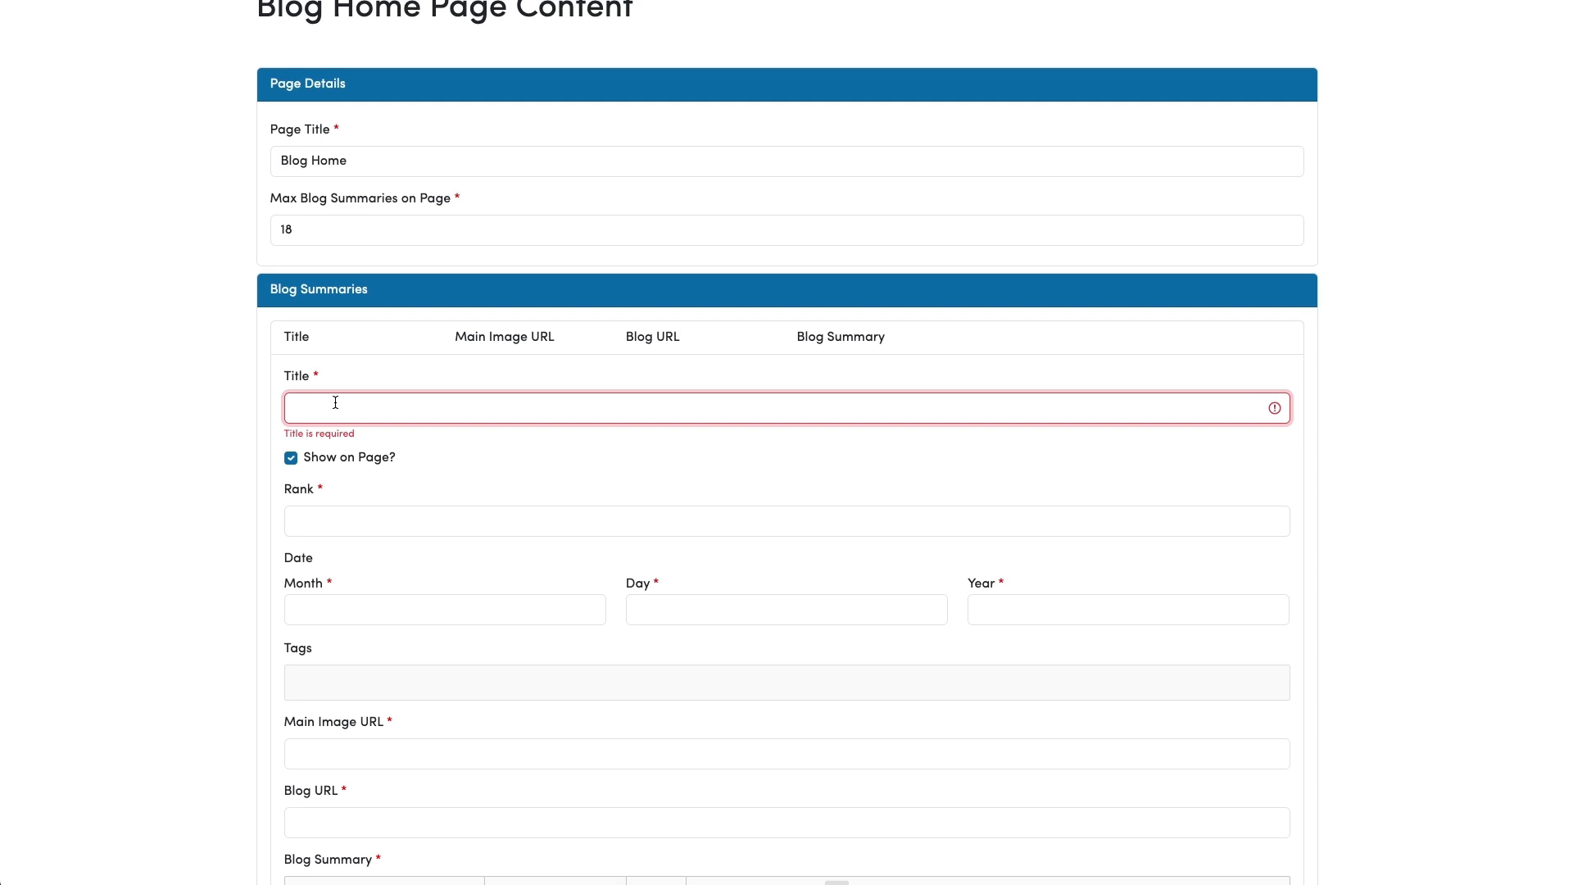
type("Bl")
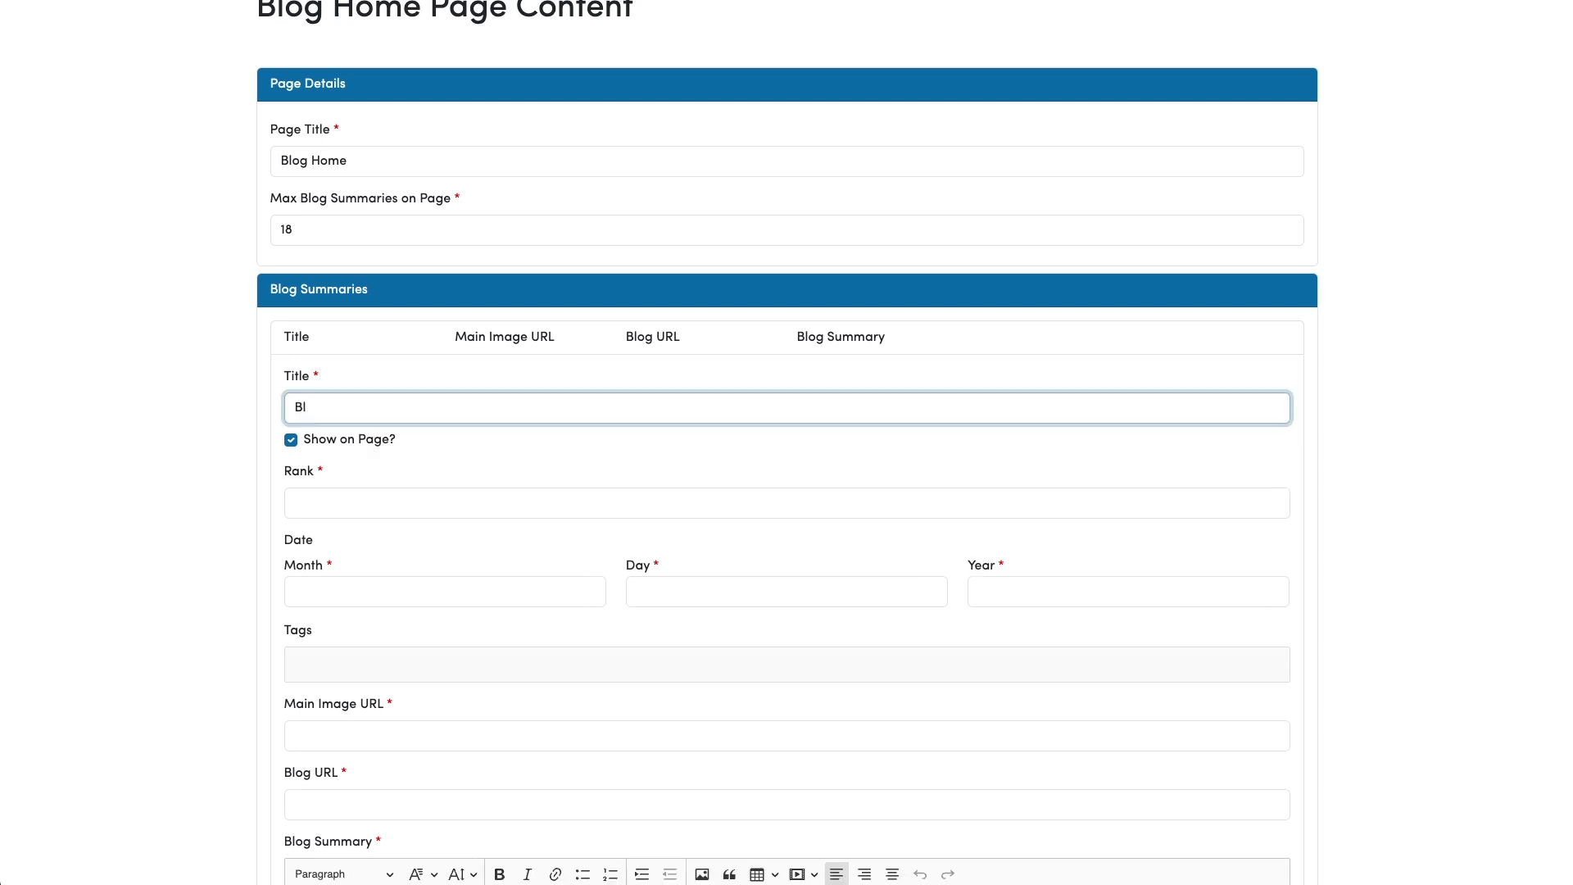
type("og Number One")
scroll(332, 430, "down", 2)
left_click(334, 415)
Set the date of the blog summary to January 15, 2019
scroll(341, 411, "down", 2)
left_click(455, 412)
left_click(393, 428)
left_click(665, 409)
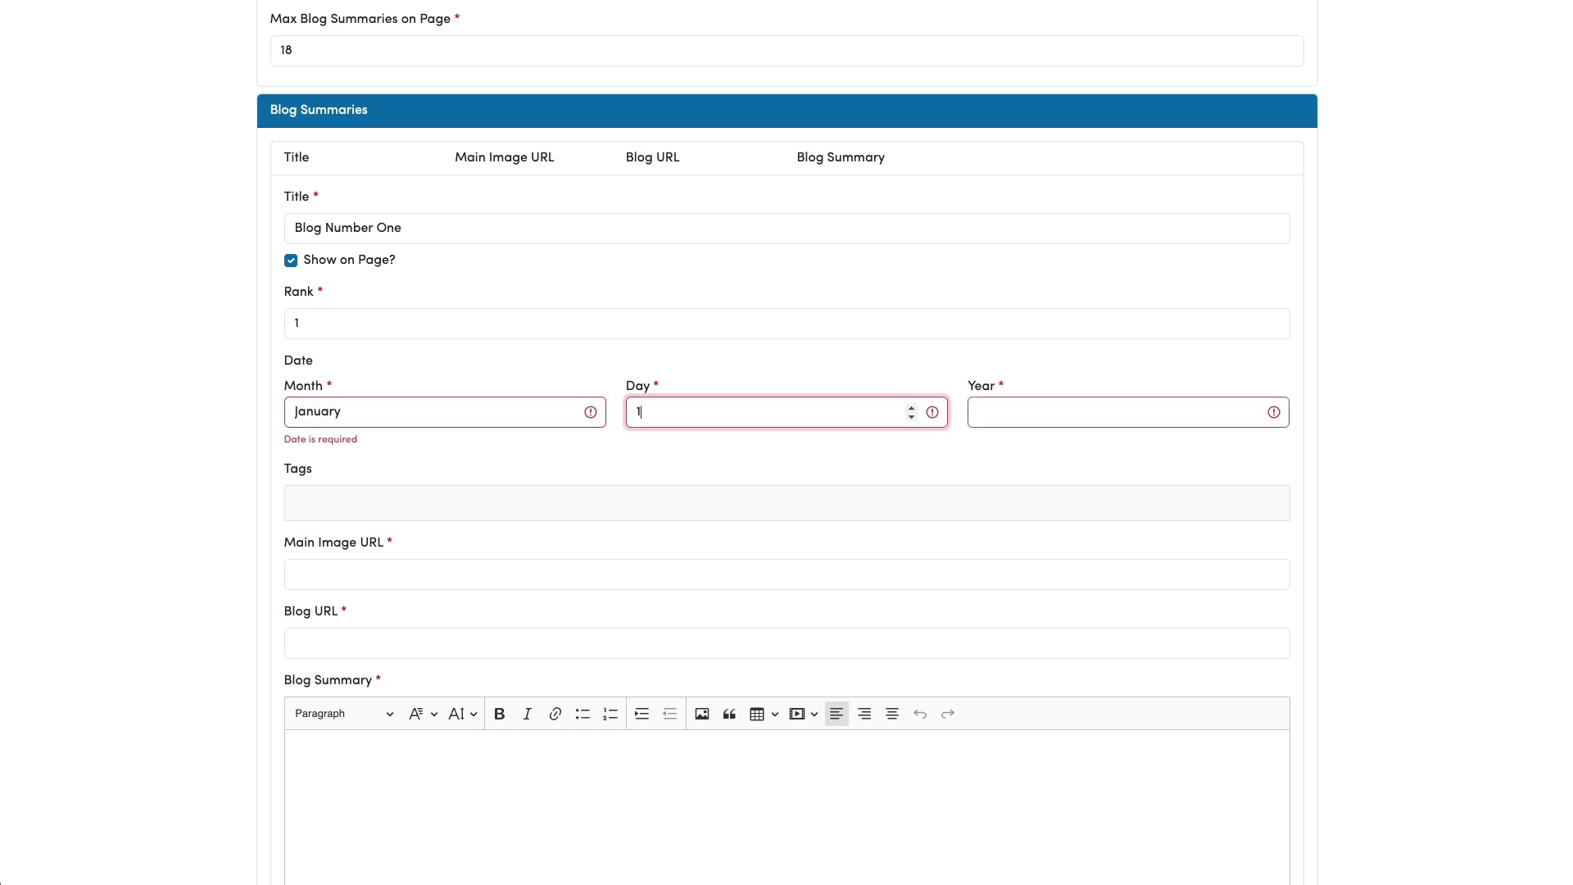
type("5")
left_click(1009, 407)
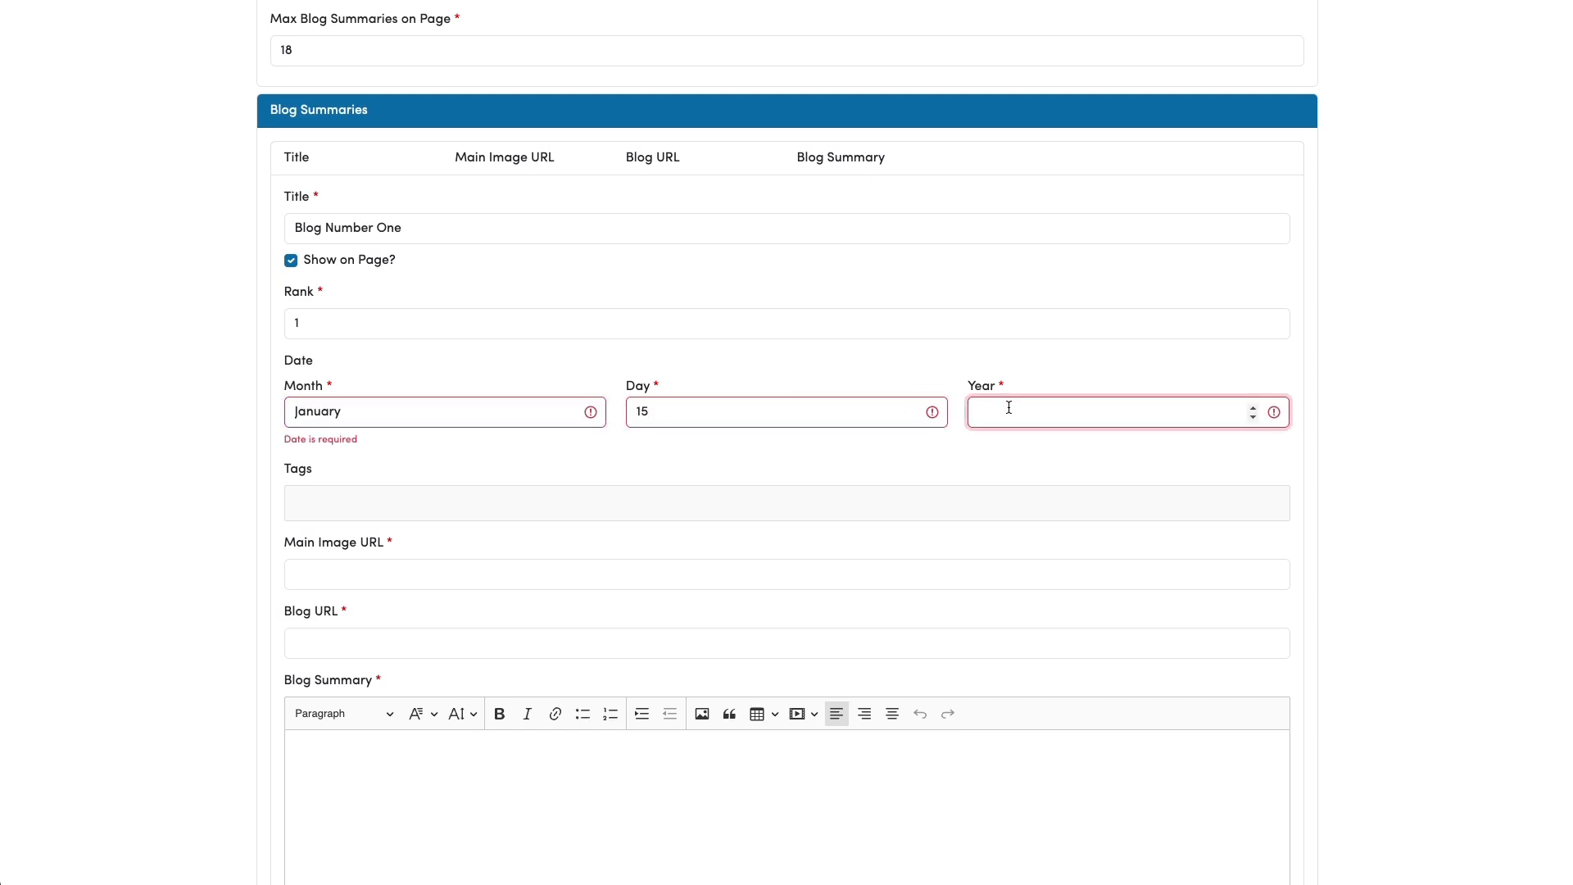
type("2019")
Add the tag "Construction" to the blog summary
scroll(390, 355, "down", 3)
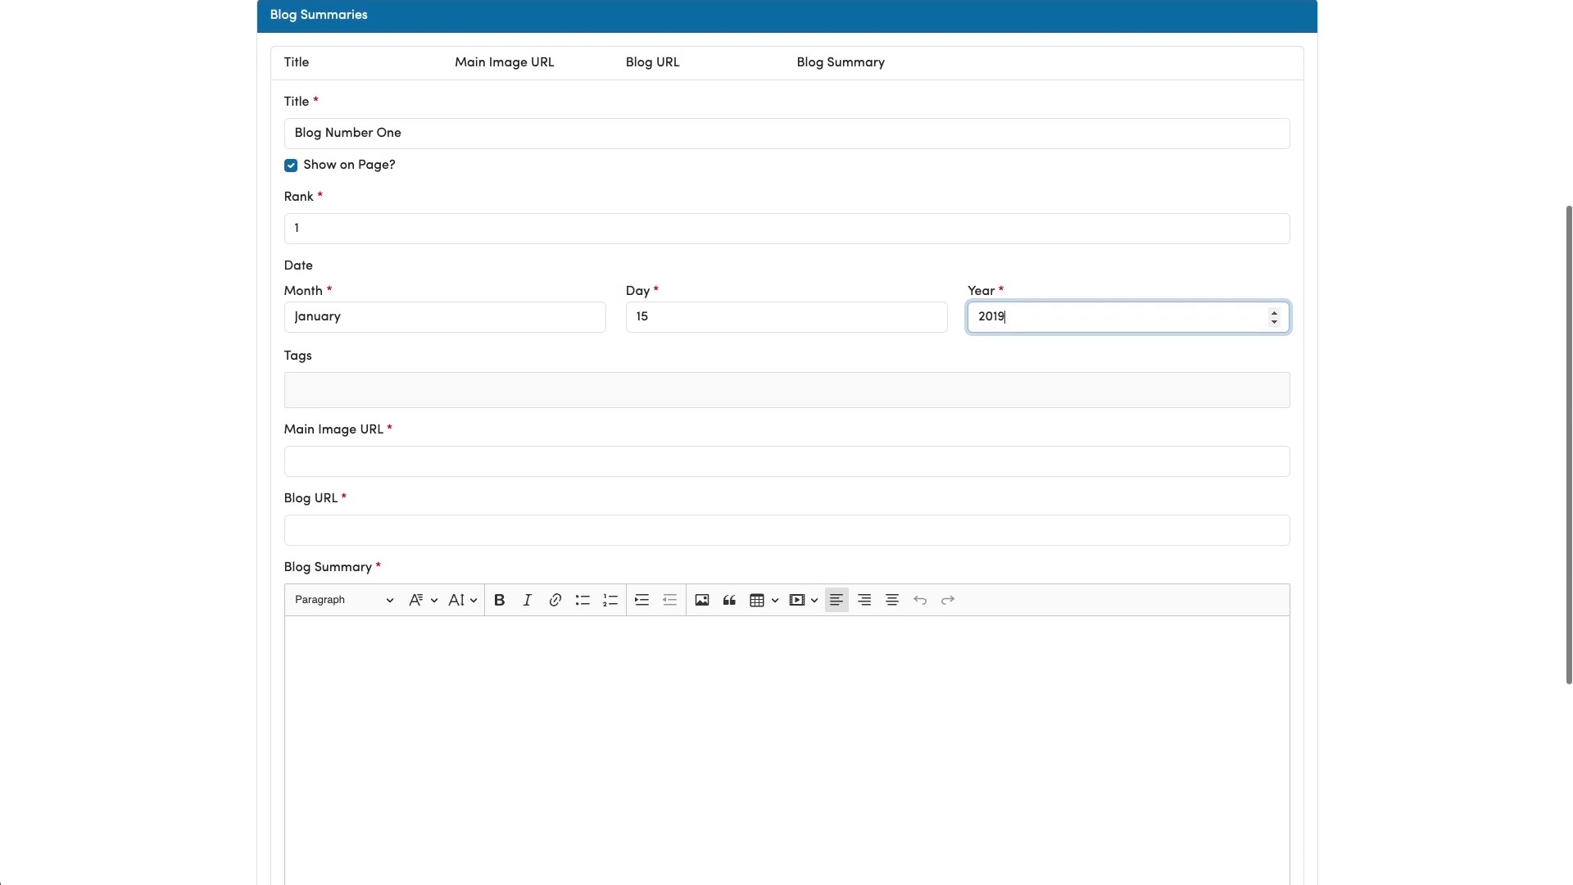
left_click(389, 354)
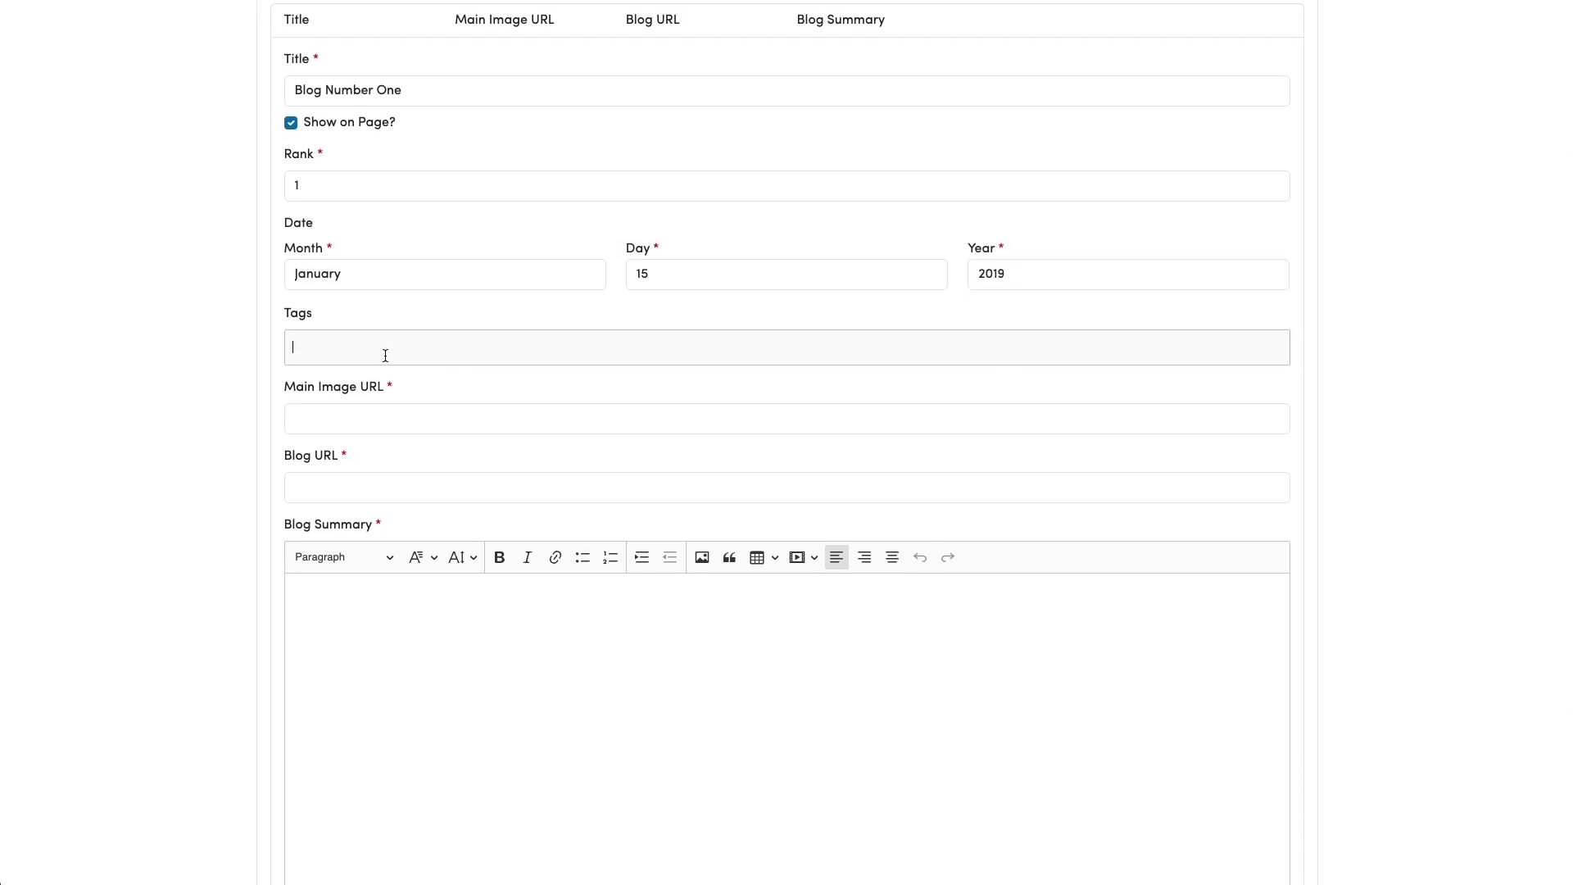
type("Construction")
key("Return")
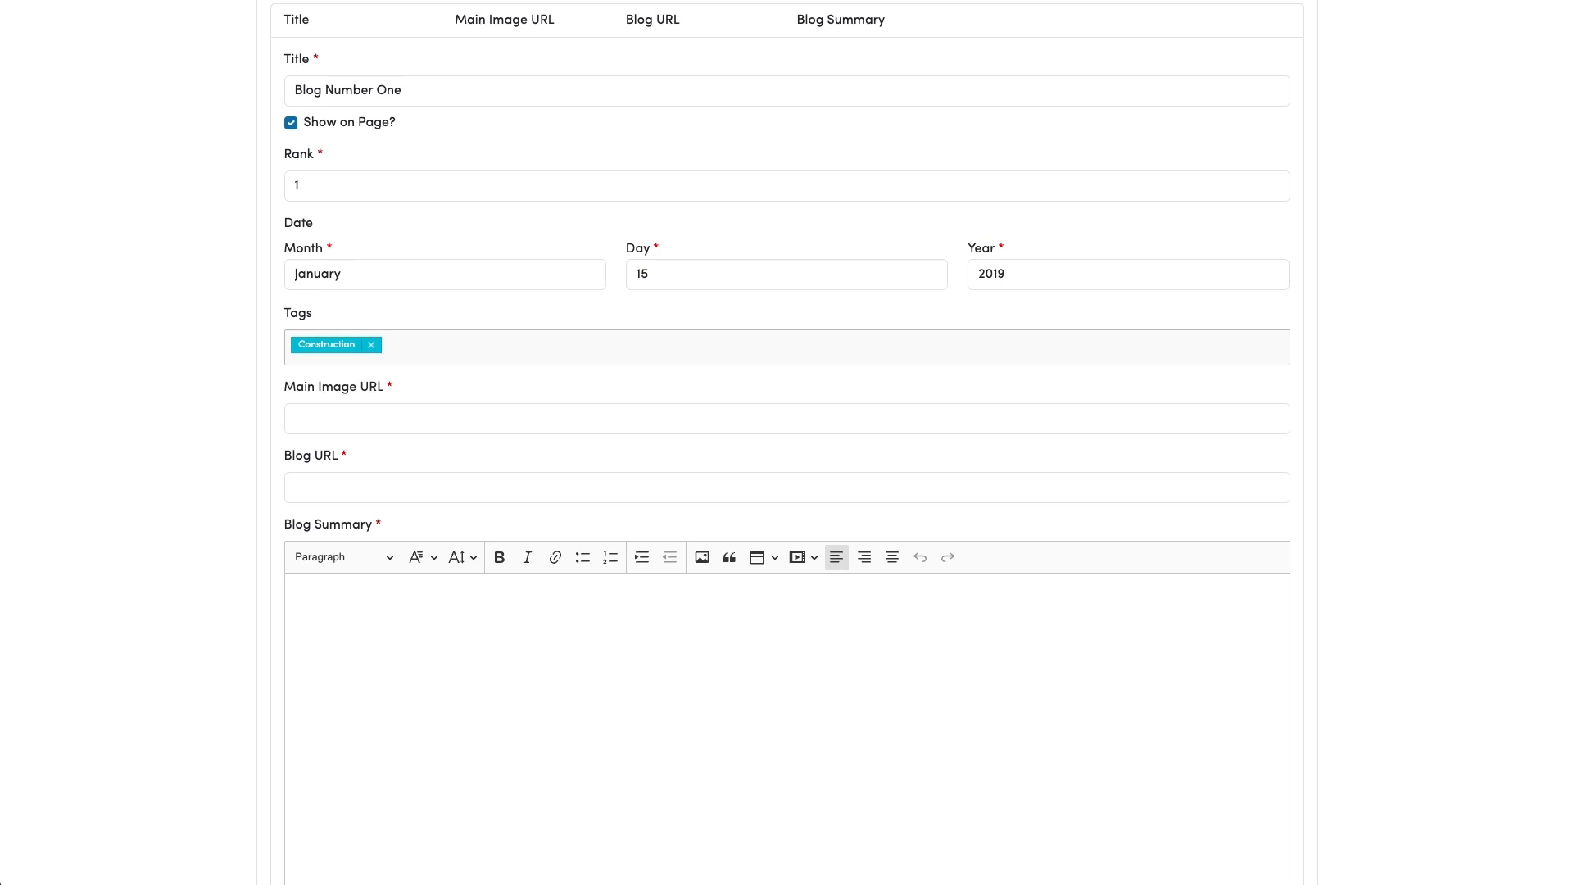
scroll(331, 359, "down", 2)
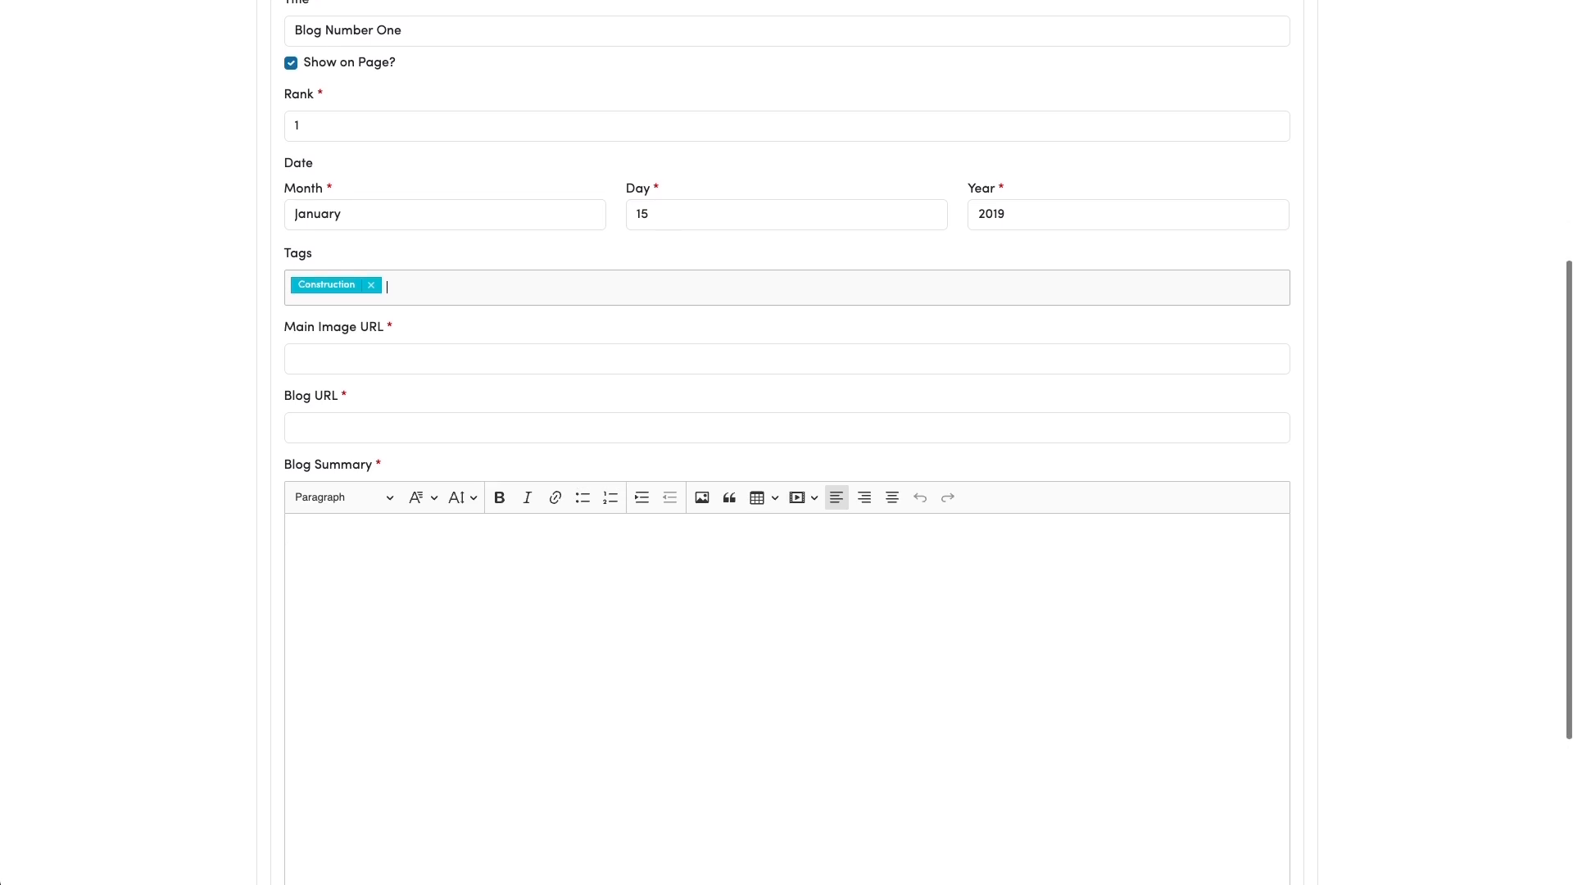
left_click(337, 355)
type("h")
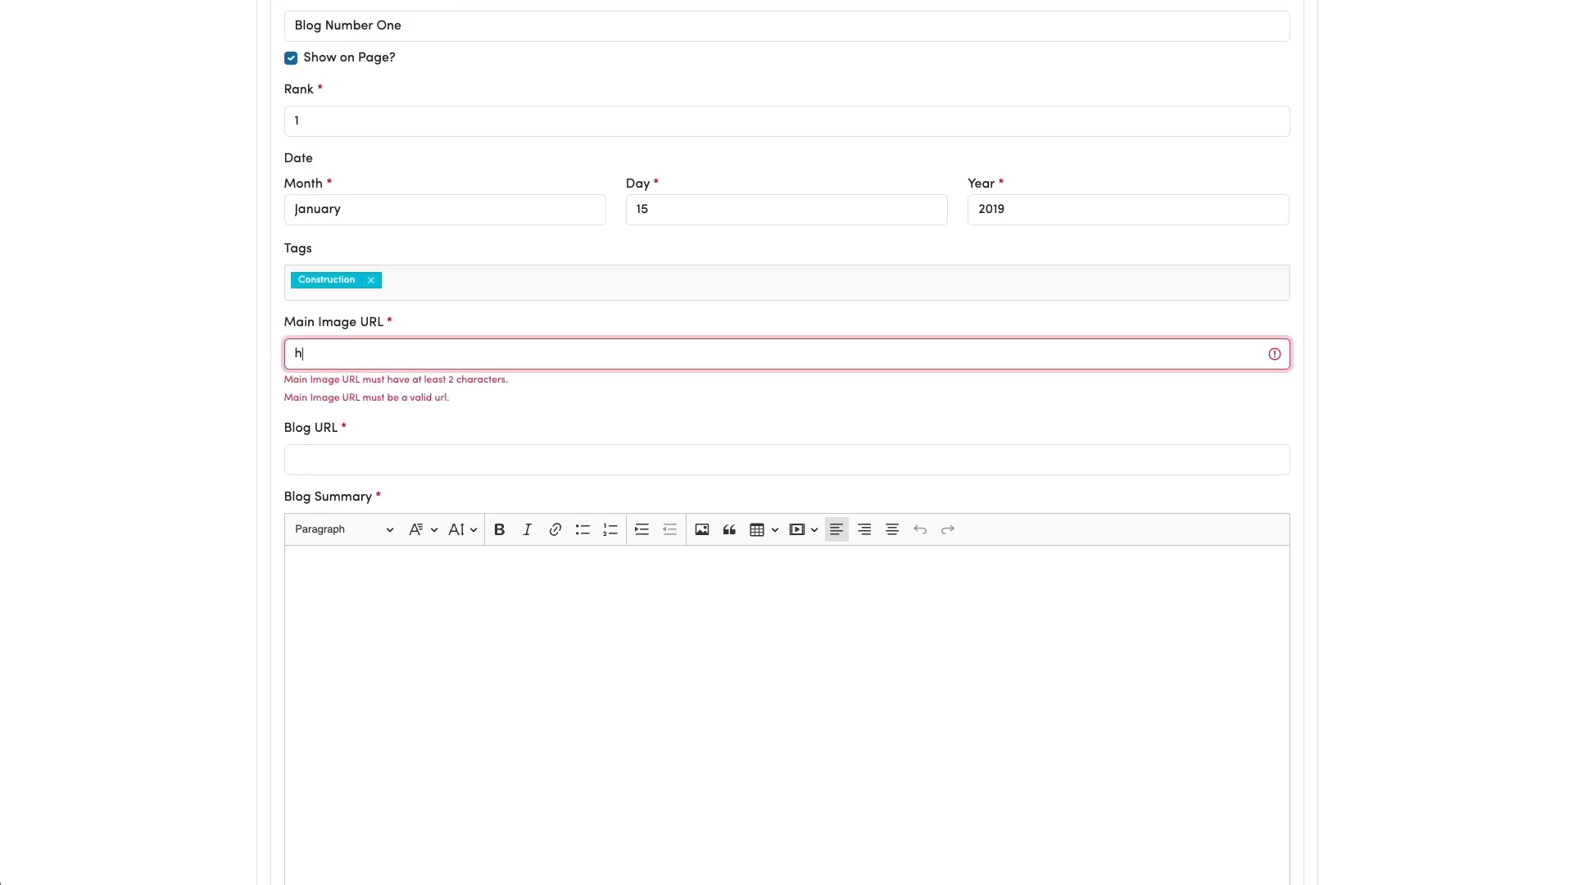
type("ttps://ex")
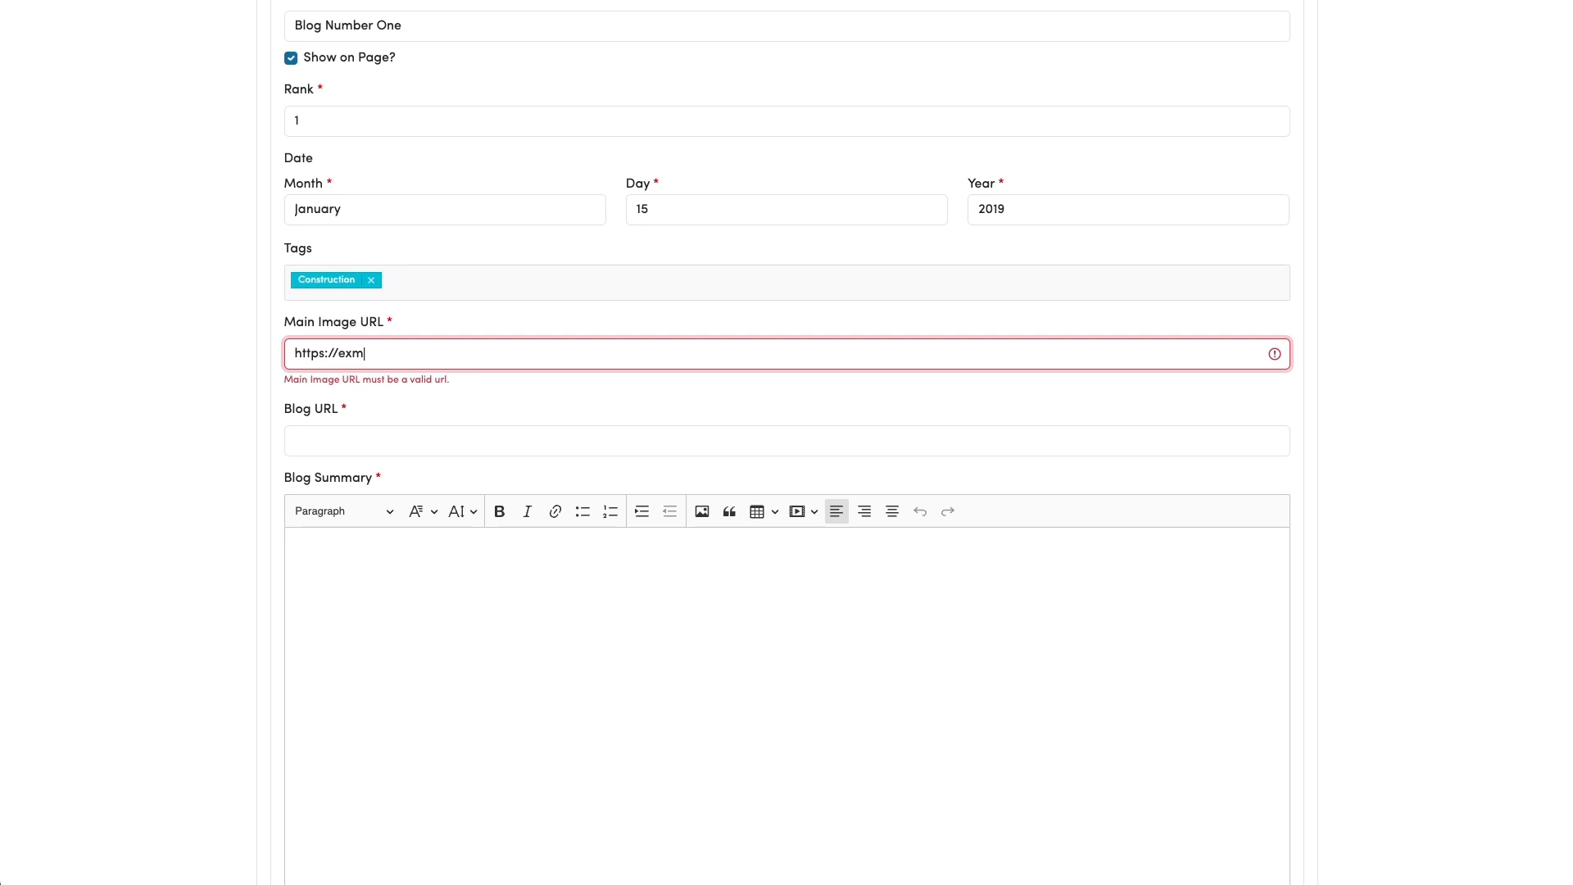
type("ample.cpom")
key("BackSpace")
key("BackSpace")
key("BackSpace")
type("om")
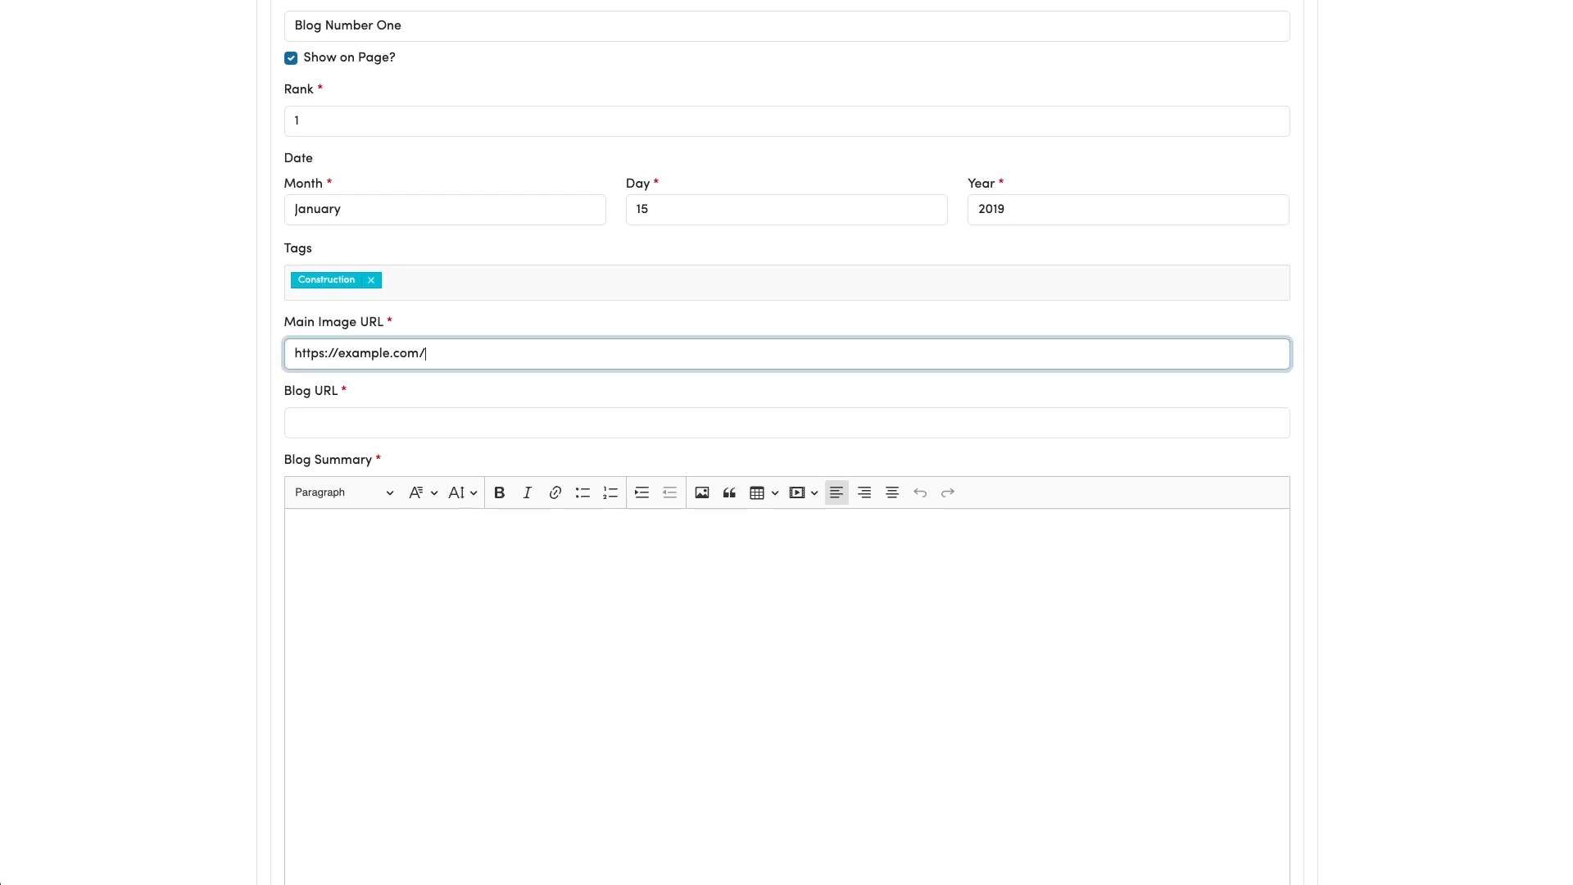
type("/images/image1.png")
Check in the opened Blog Page Content submission which blog entry the copied API URL belongs to
left_click(316, 428)
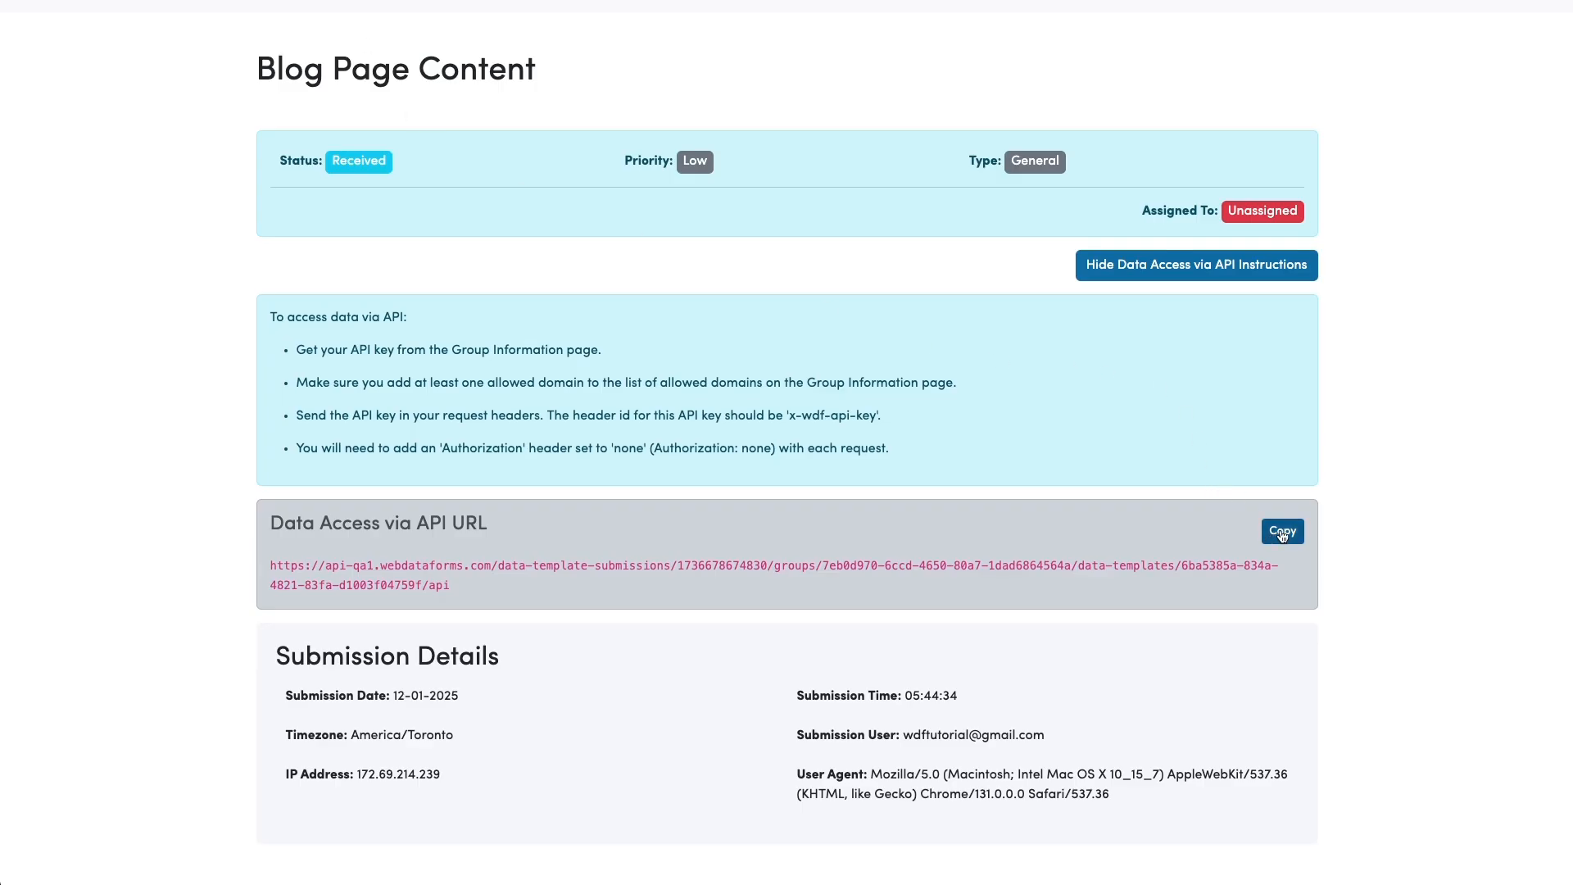
scroll(939, 473, "down", 2)
scroll(939, 473, "down", 4)
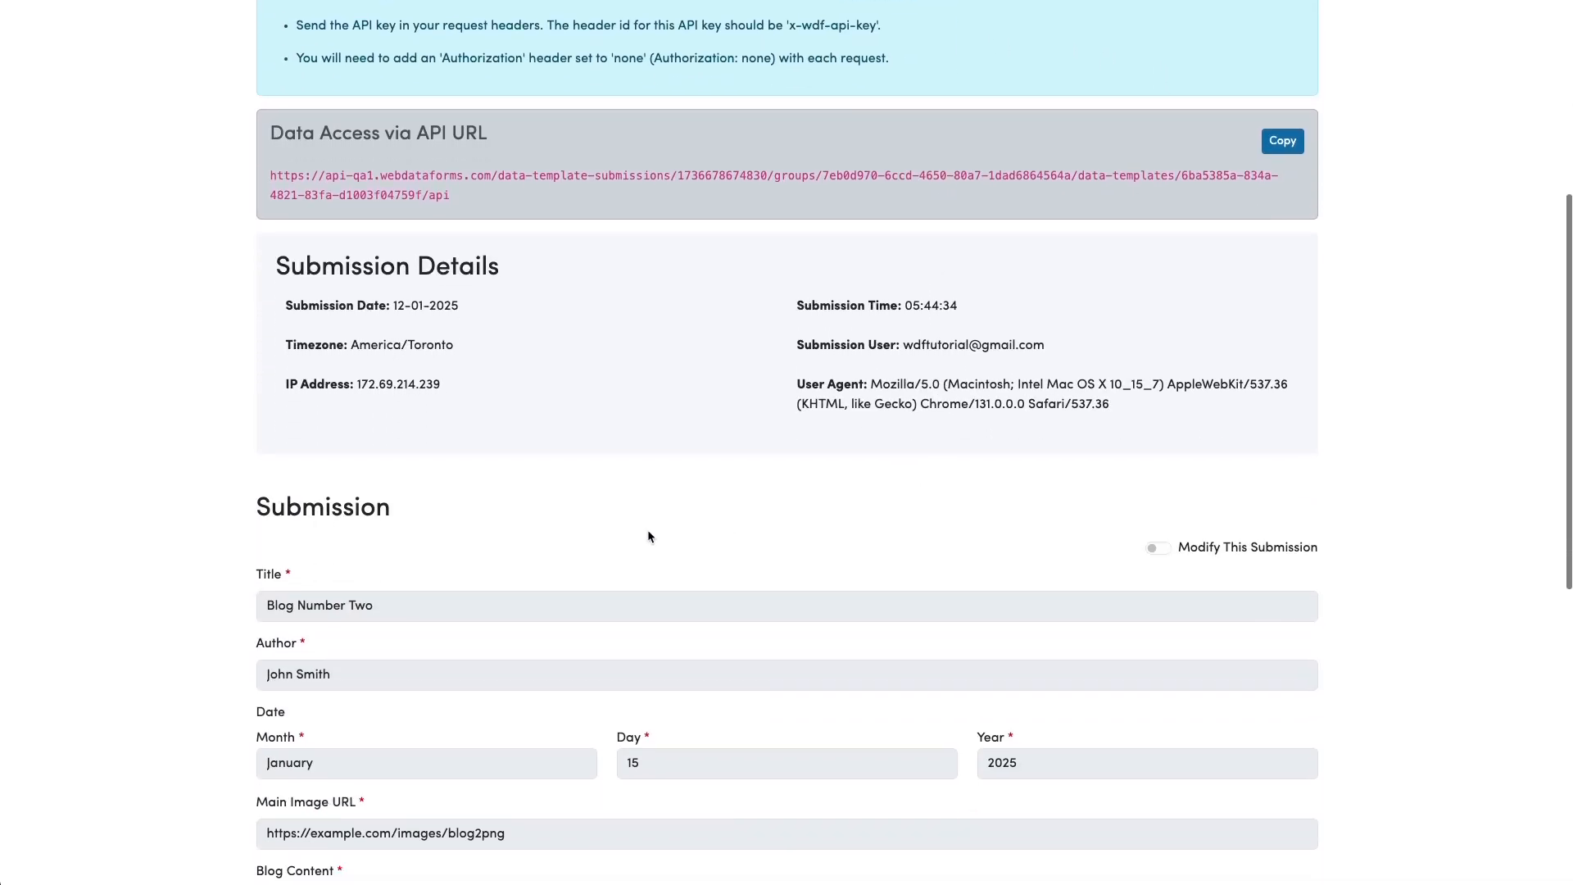
scroll(659, 477, "up", 4)
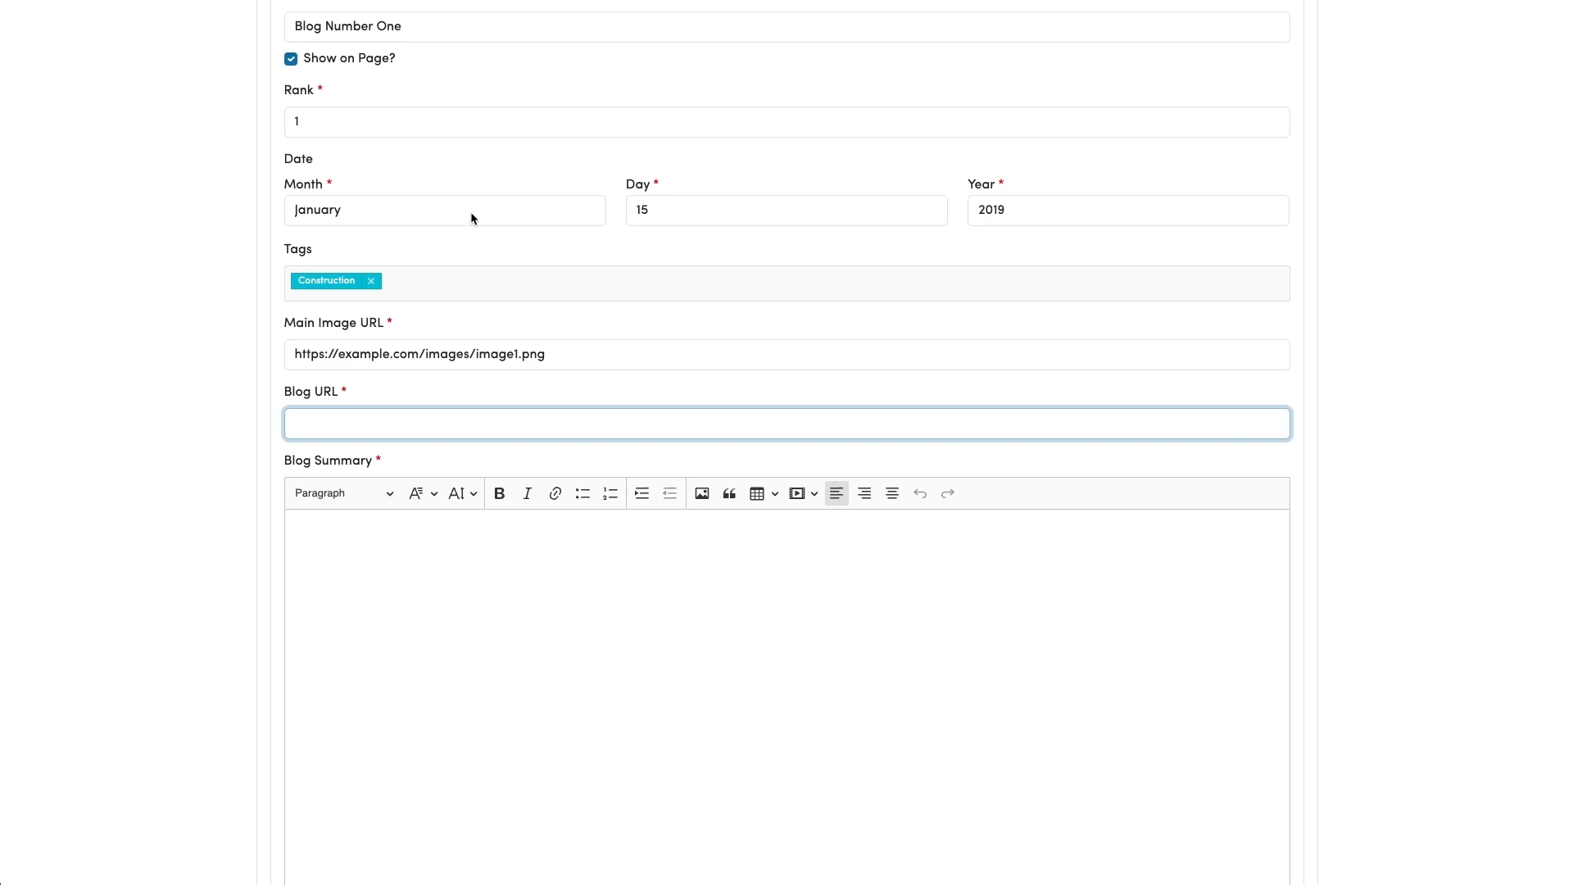
Change the blog summary's title to "Blog Number Two" and its rank to 2
scroll(361, 121, "up", 2)
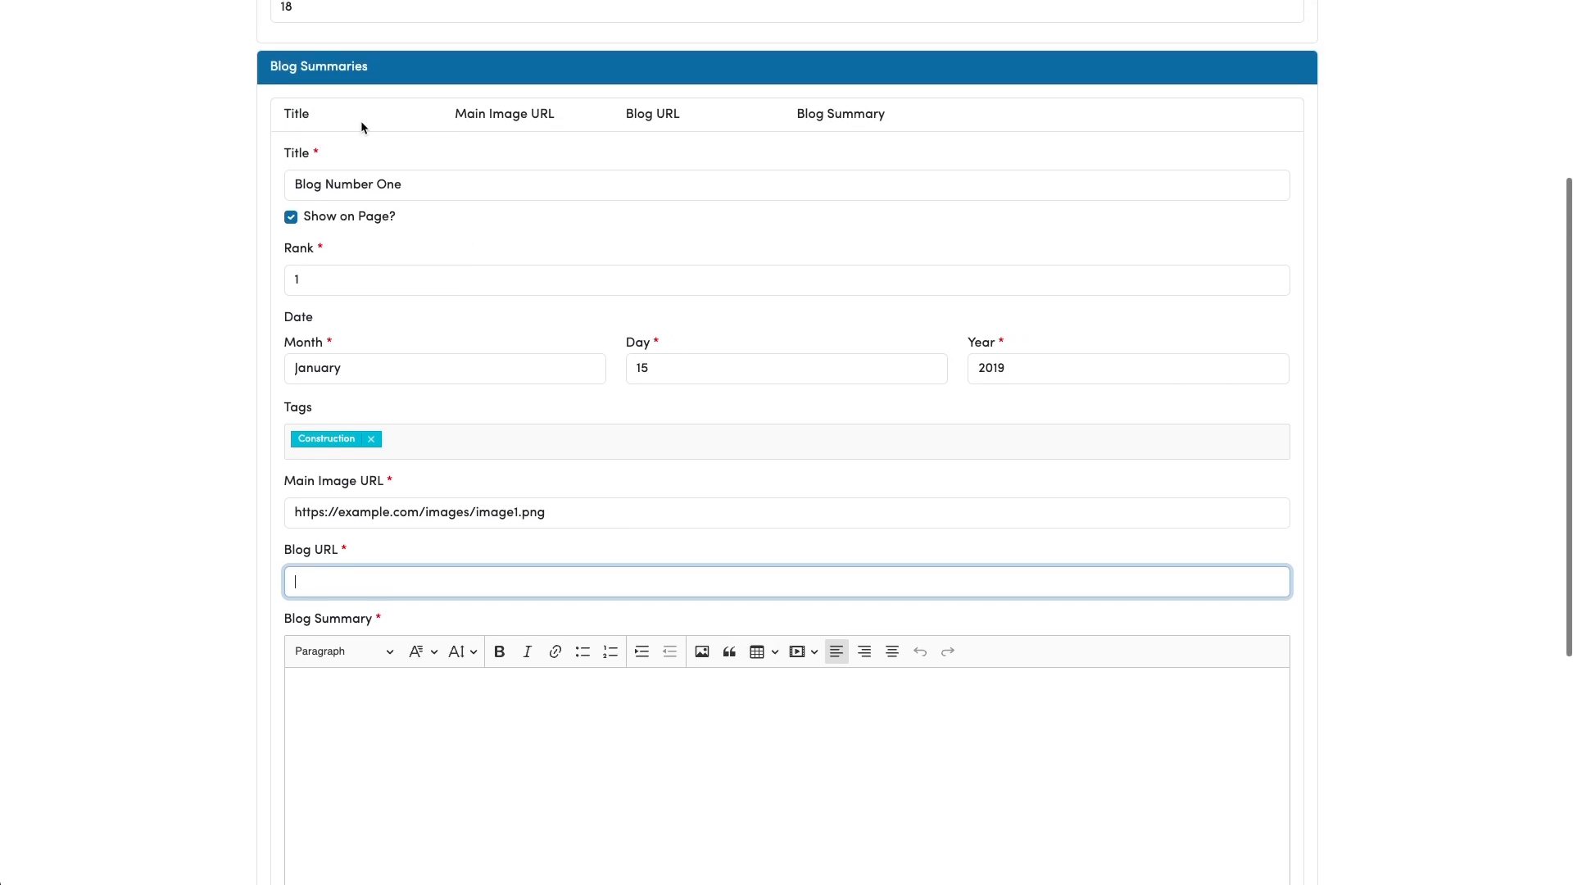
left_click(397, 175)
double_click(390, 183)
type("Two")
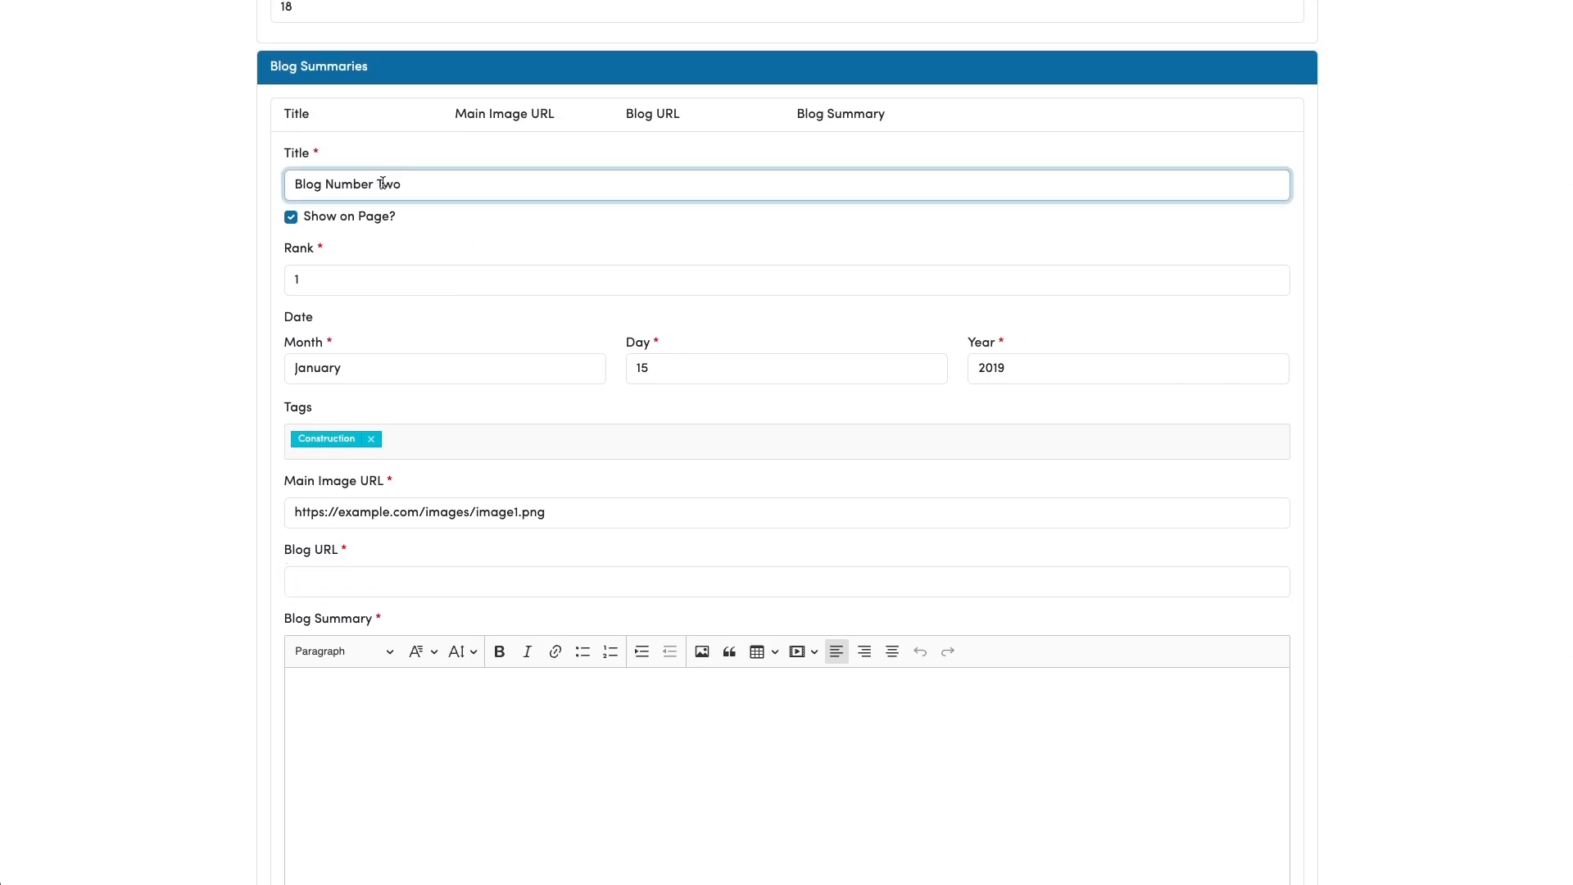
left_click(316, 277)
key("BackSpace")
type("2")
Paste the copied Data Access via API URL as the blog summary's Blog URL
scroll(443, 277, "down", 2)
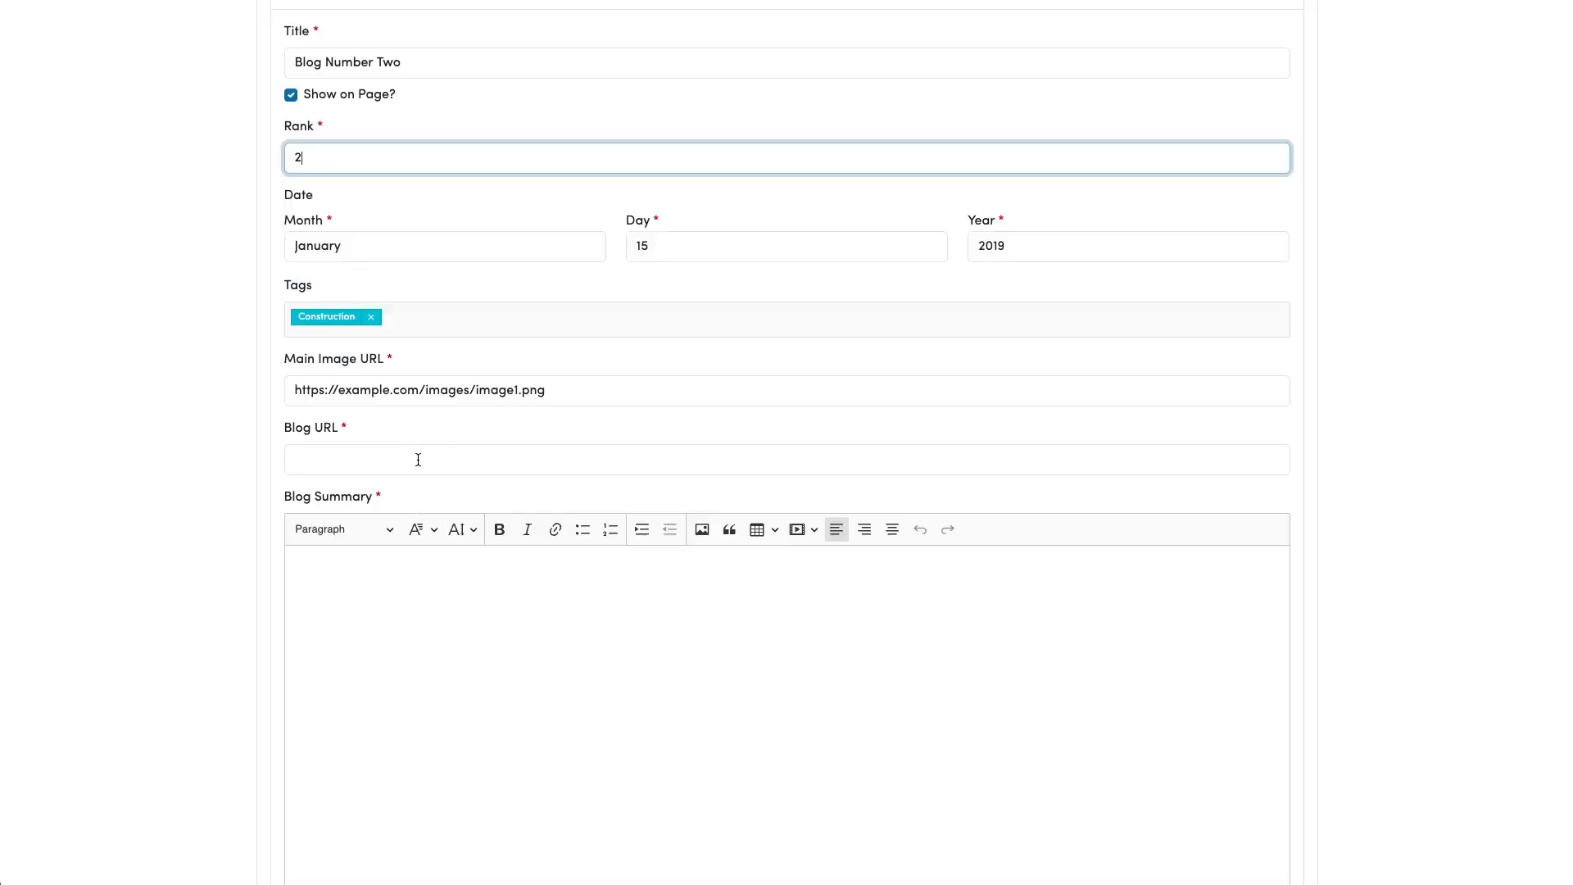
left_click(418, 460)
key("ctrl+v")
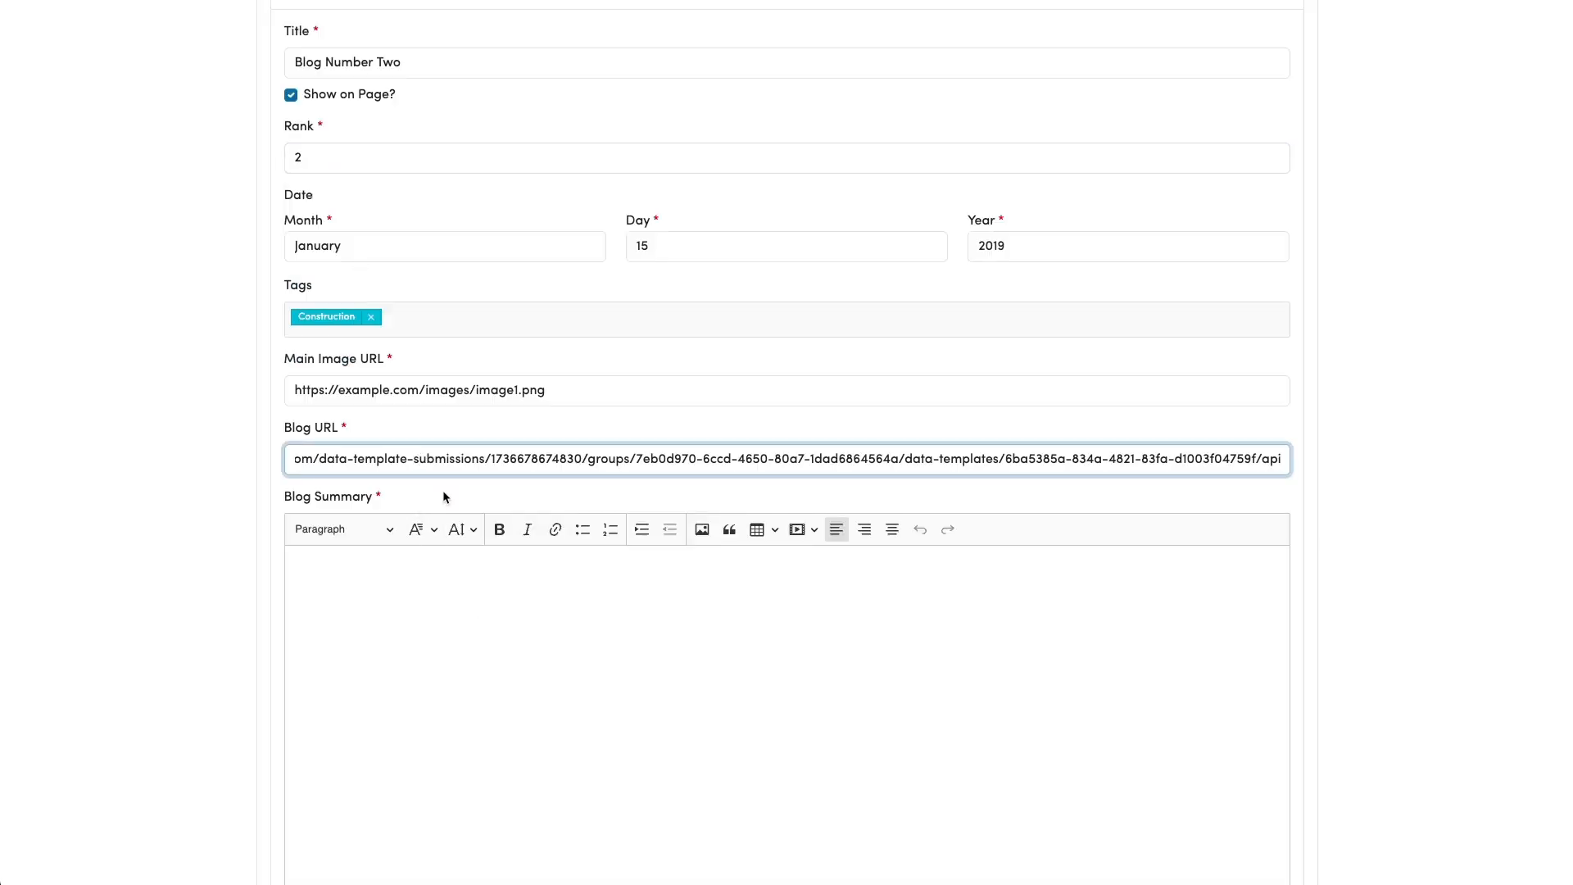
Write "My blog number one summary." as the blog summary text and save the Blog Number Two entry
scroll(443, 495, "down", 1)
left_click(408, 530)
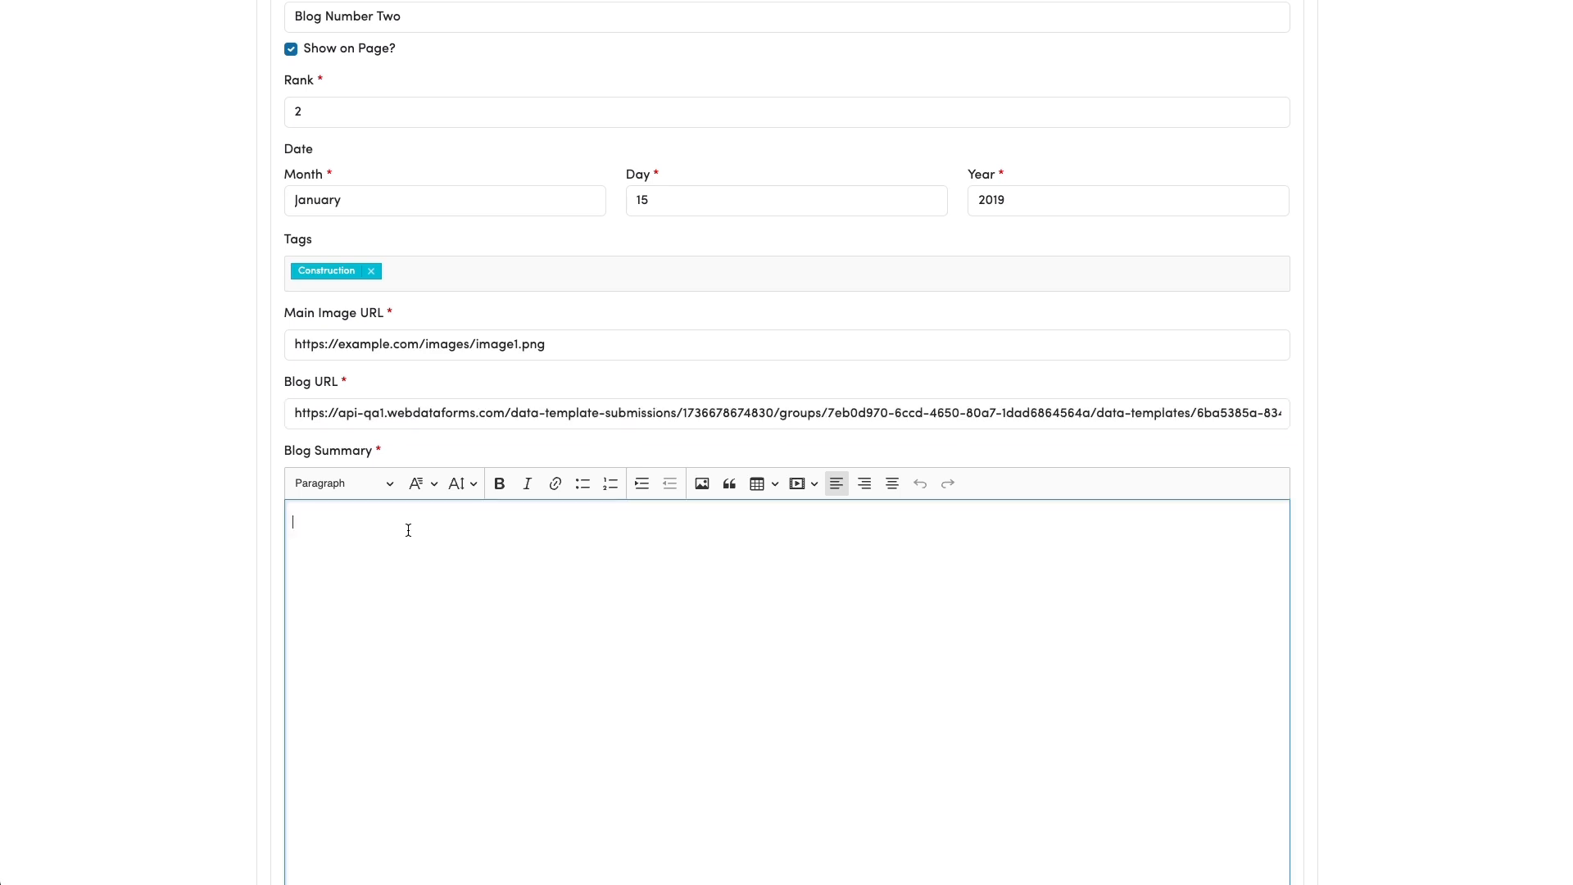
type("My blog number one summary.")
scroll(413, 535, "down", 3)
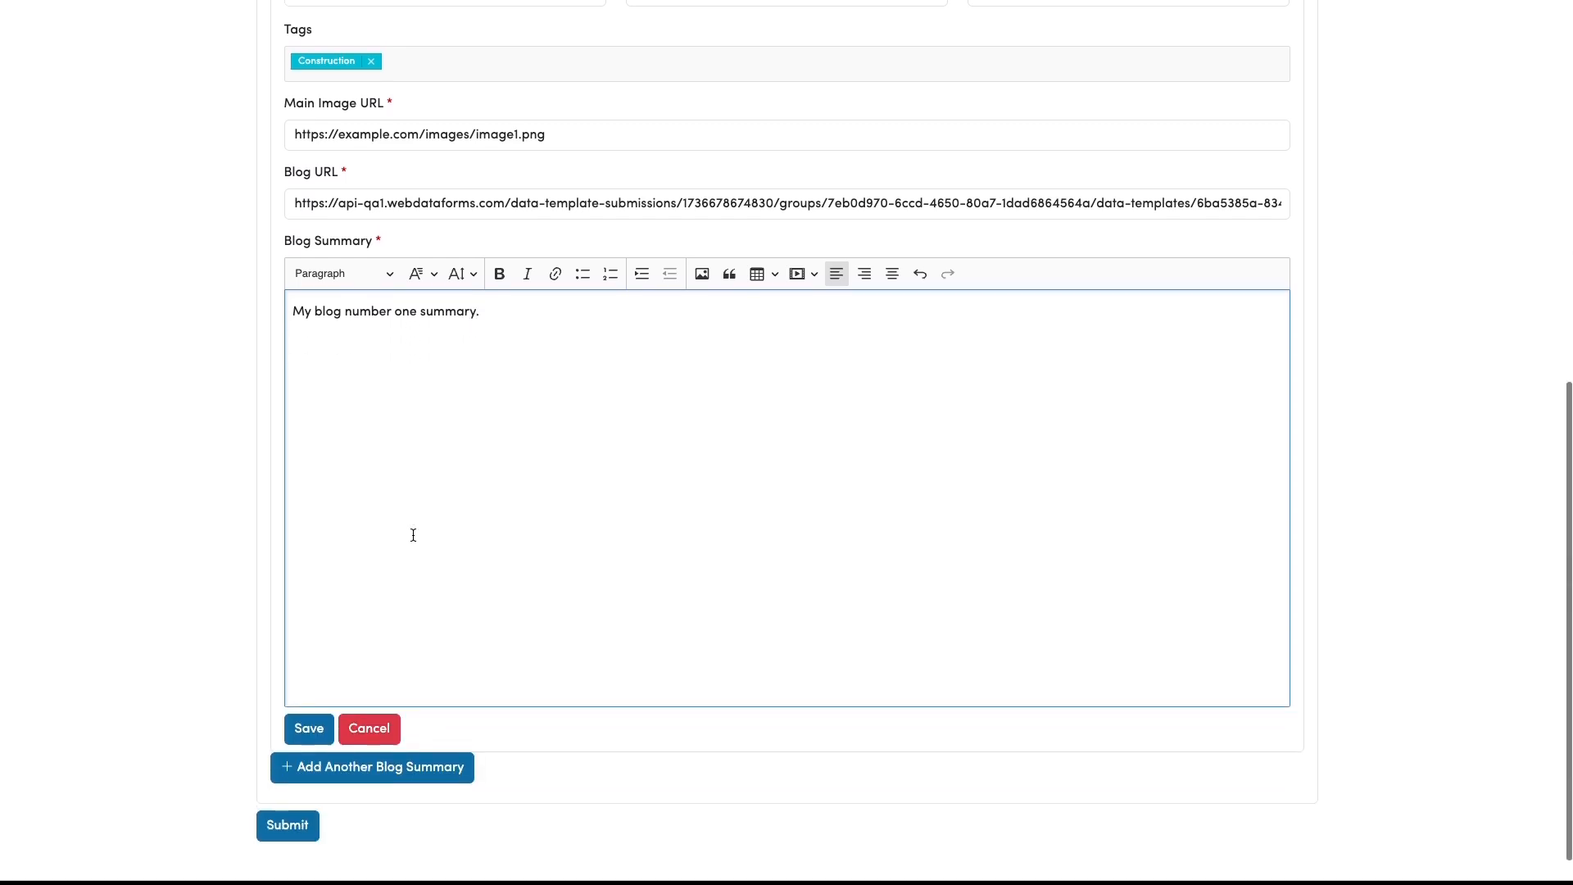
left_click(316, 680)
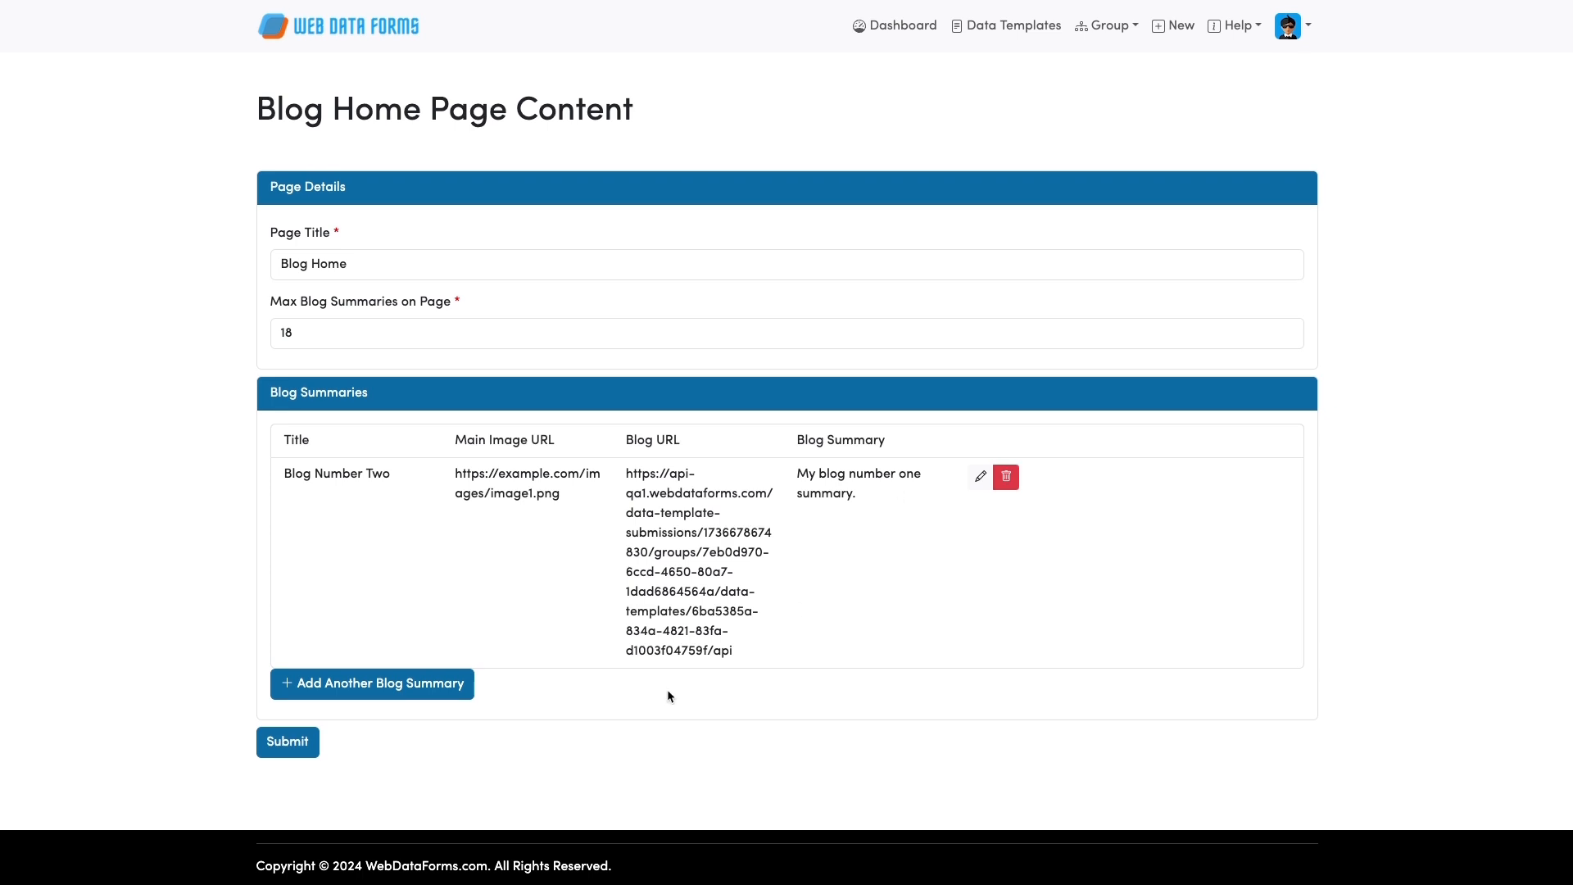
Add another blog summary titled "Blog Number One" with rank 1
left_click(417, 689)
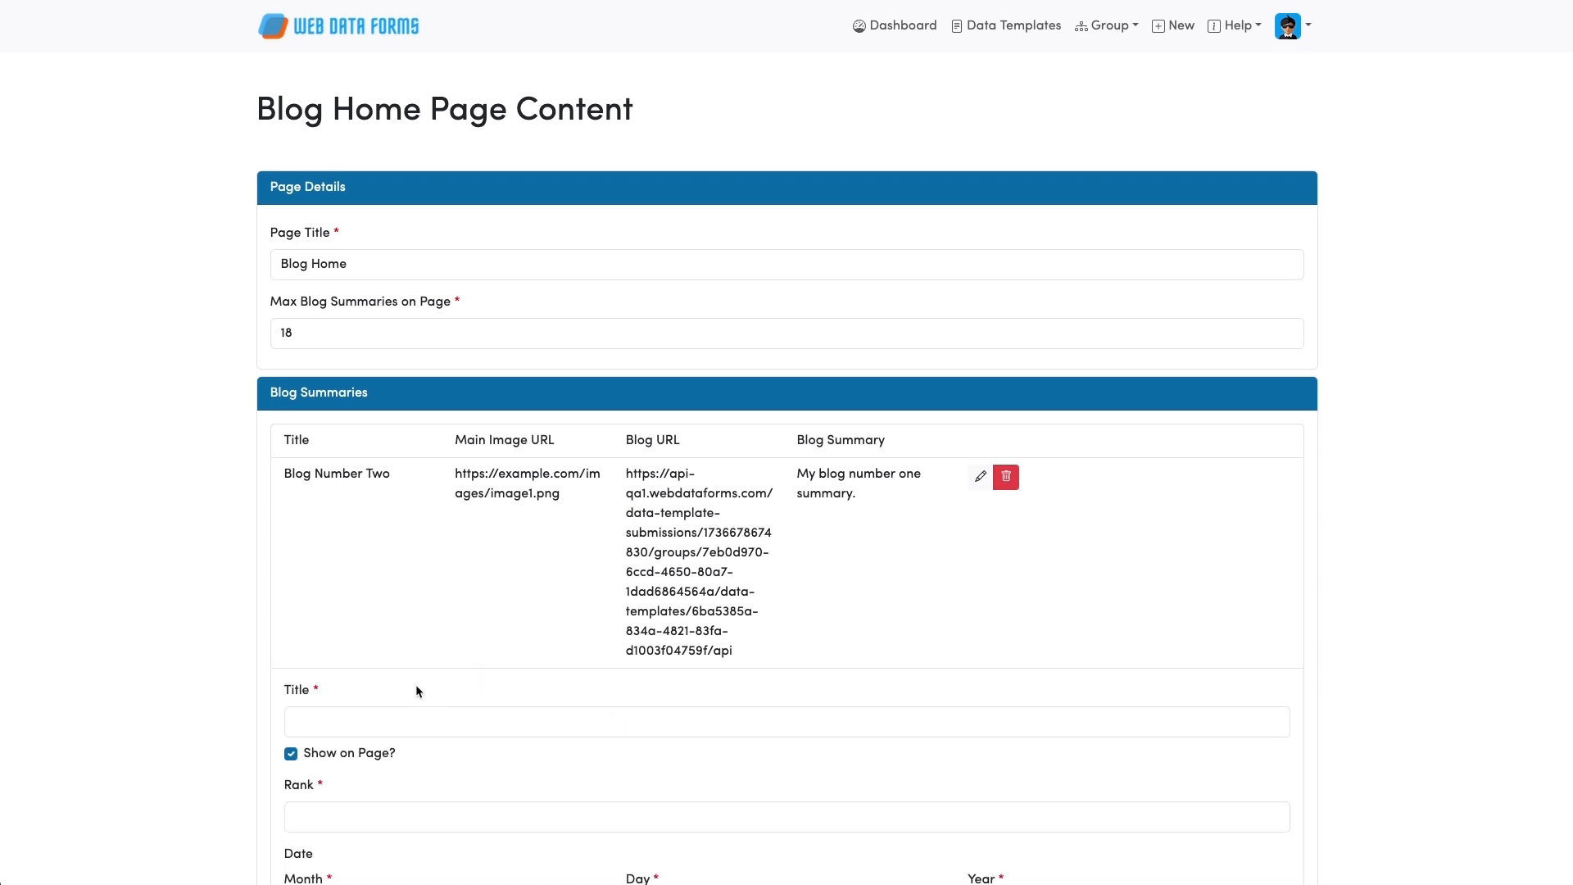
scroll(443, 686, "down", 6)
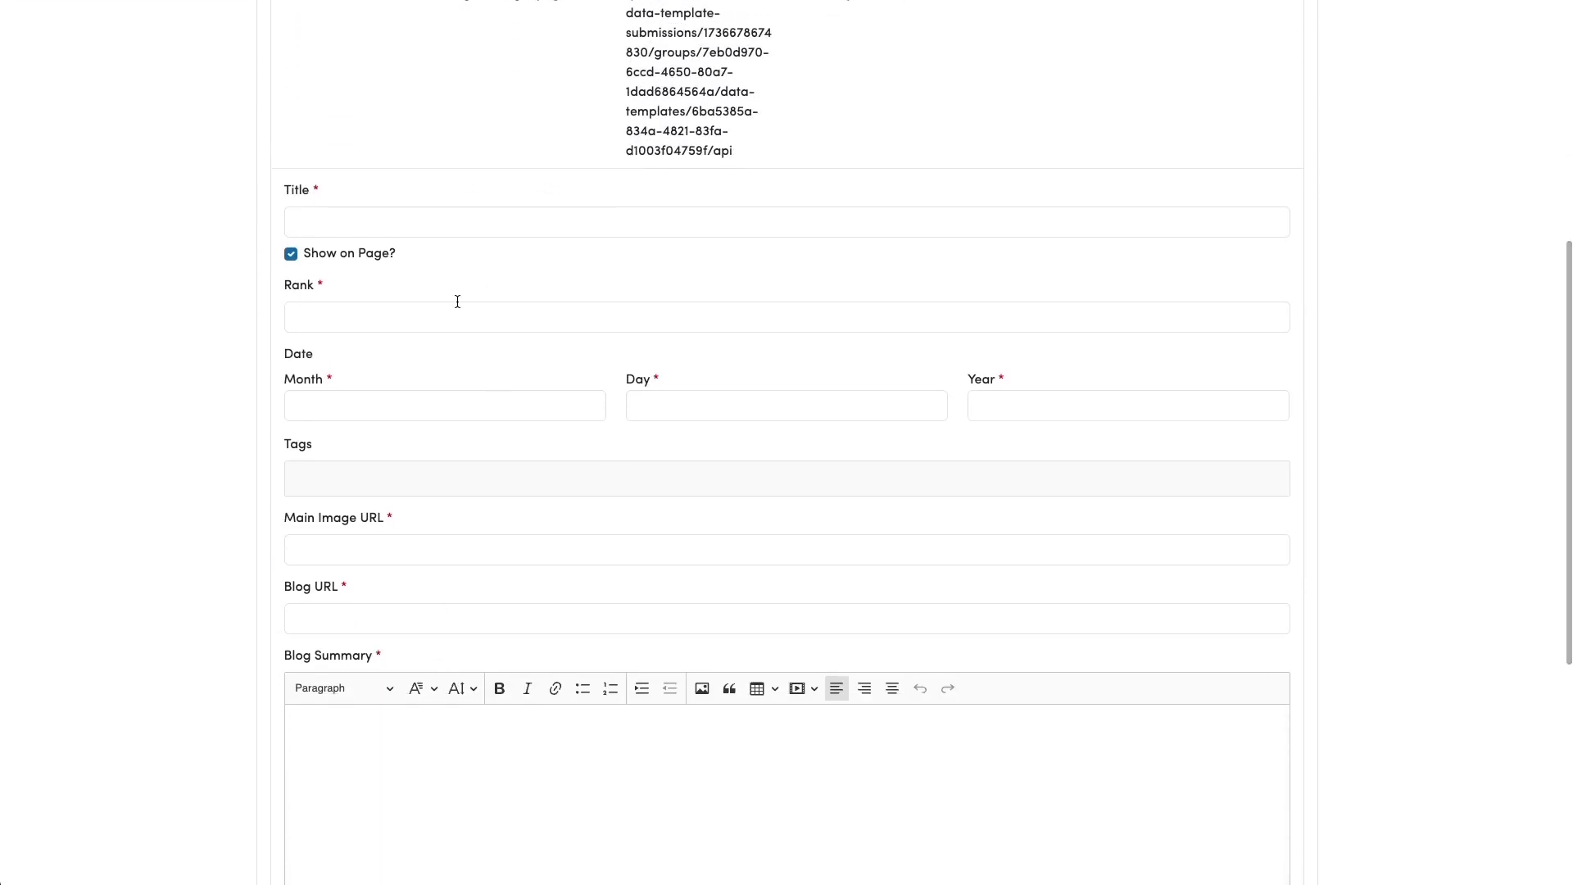
left_click(384, 218)
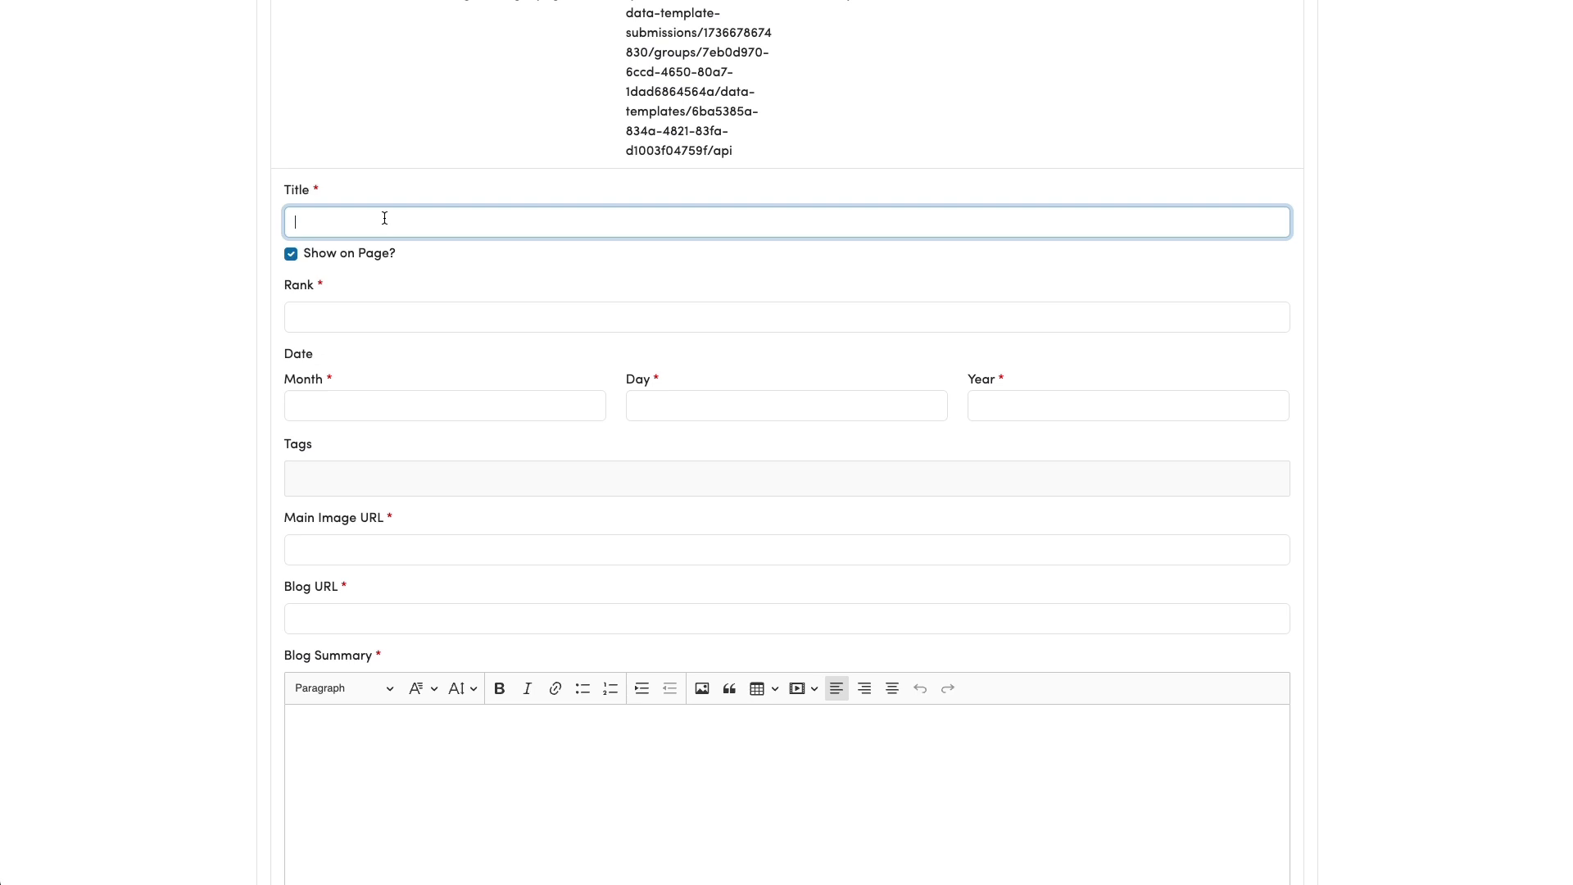
scroll(389, 221, "up", 1)
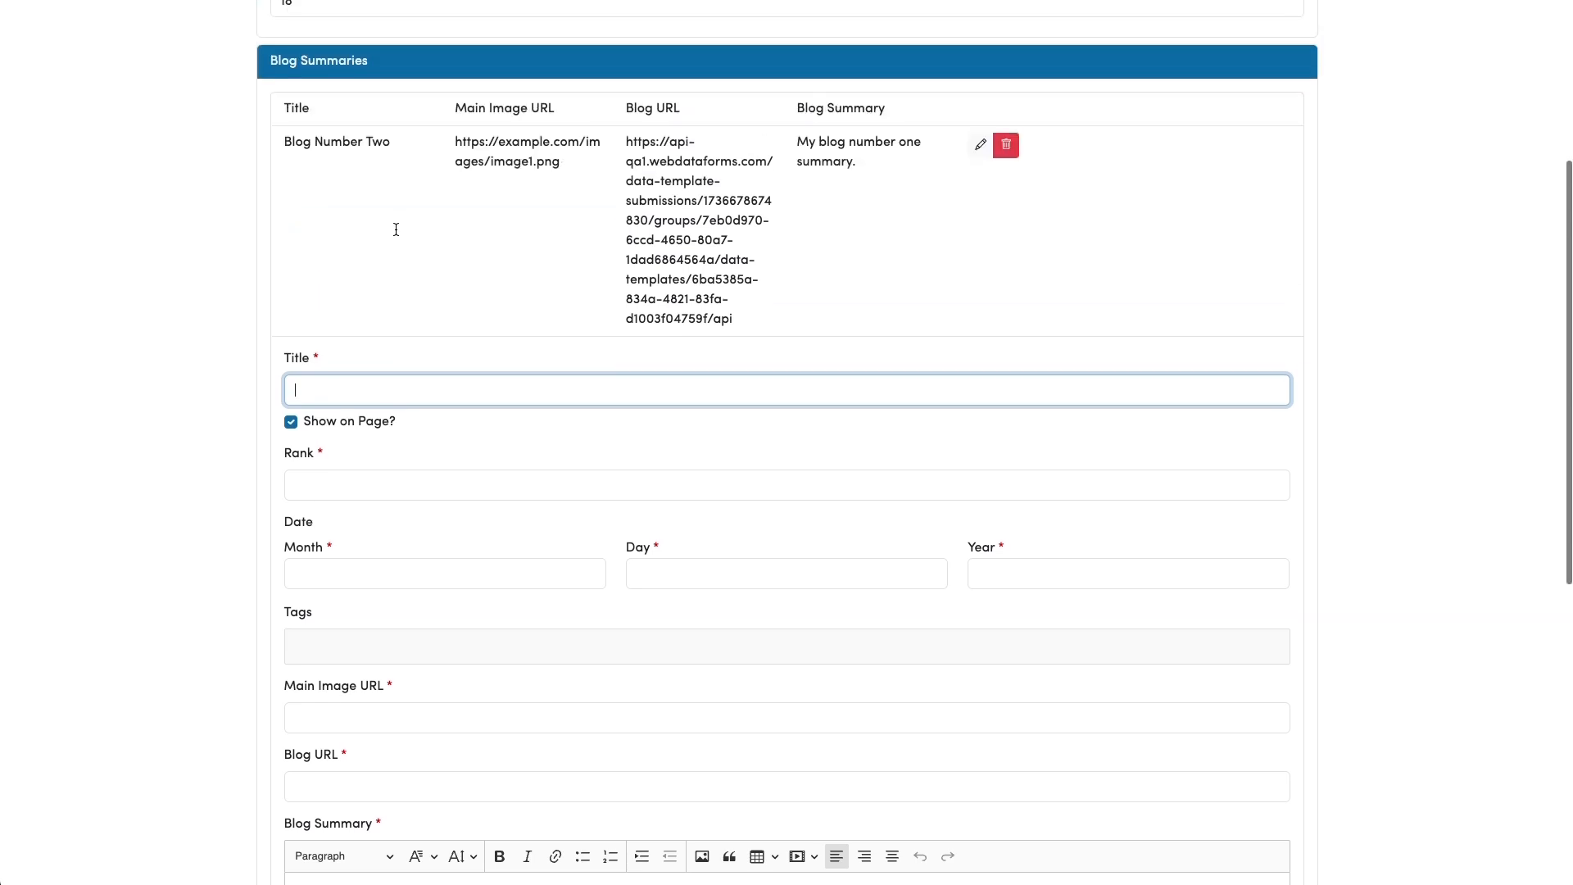
type("B")
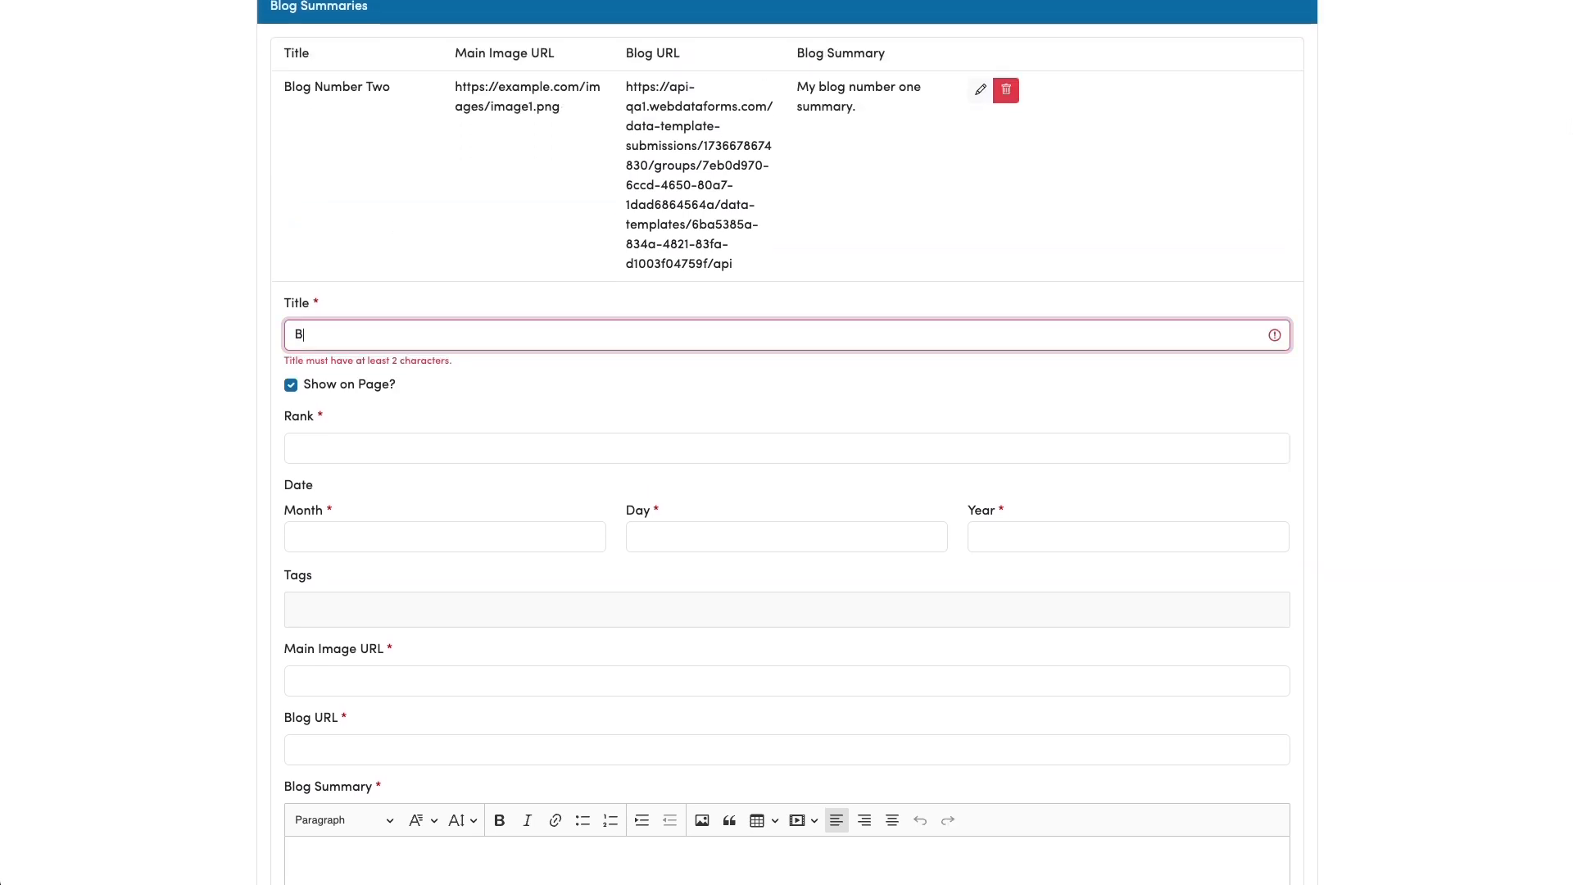
type("log Number One")
left_click(373, 431)
type("1")
scroll(373, 433, "down", 1)
left_click(372, 465)
type("January")
key("Tab")
type("https://exxample.com/images/image2.png")
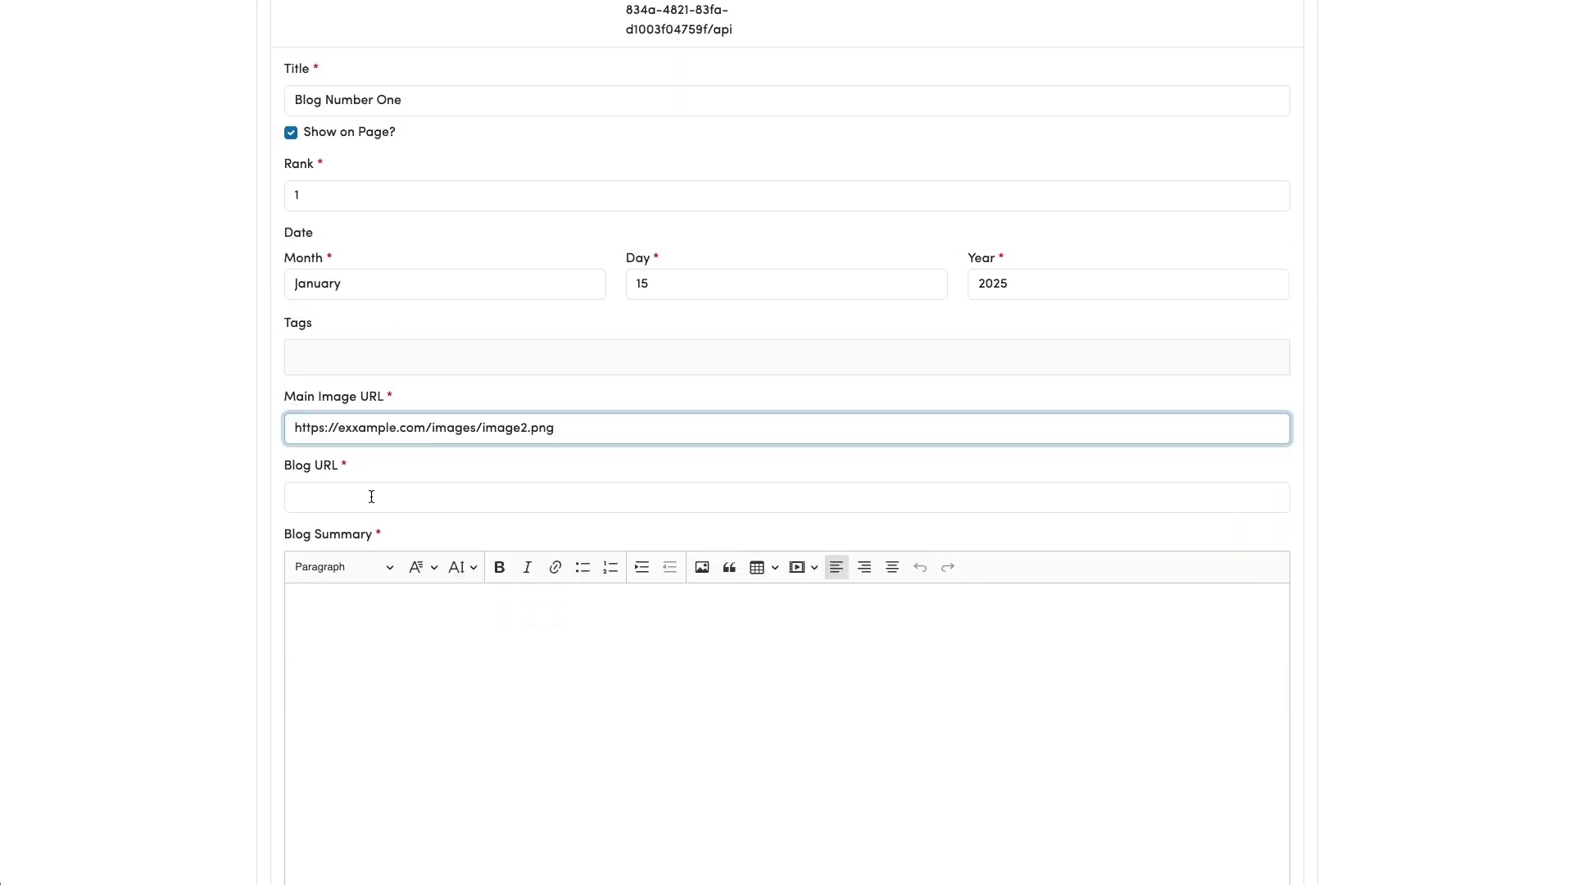
Write "Blog number one summary." as the new entry's blog summary text
left_click(418, 636)
scroll(418, 636, "down", 1)
type("Blog number one")
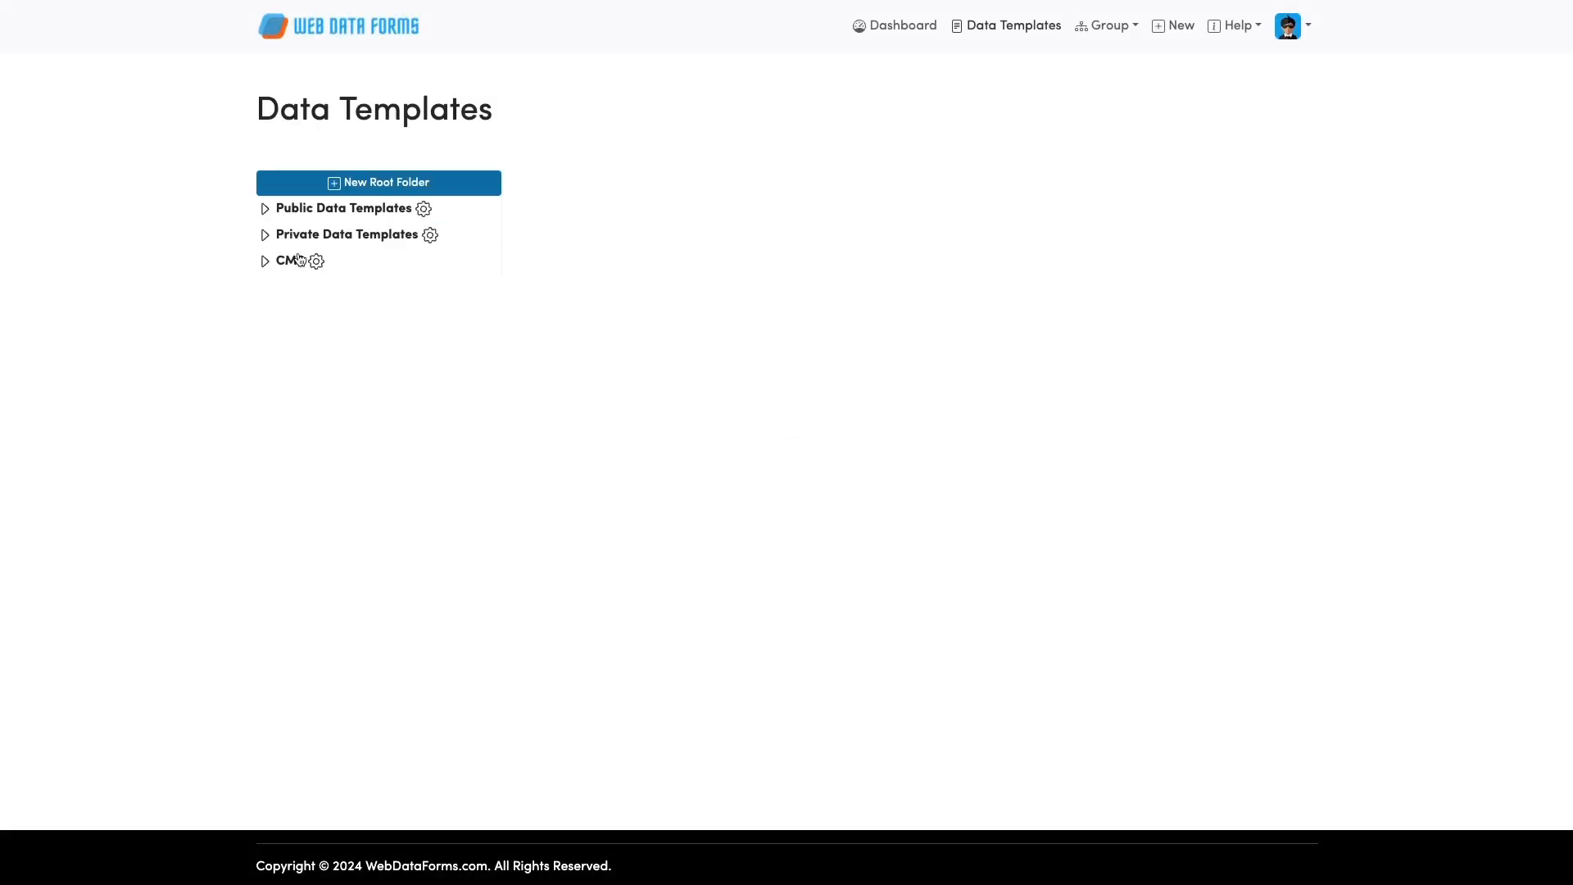
Fill the Blog URL with the API URL from the first blog's Blog Page Content submission and save the blog summary
left_click(298, 259)
left_click(366, 312)
left_click(819, 506)
left_click(309, 499)
scroll(593, 502, "down", 3)
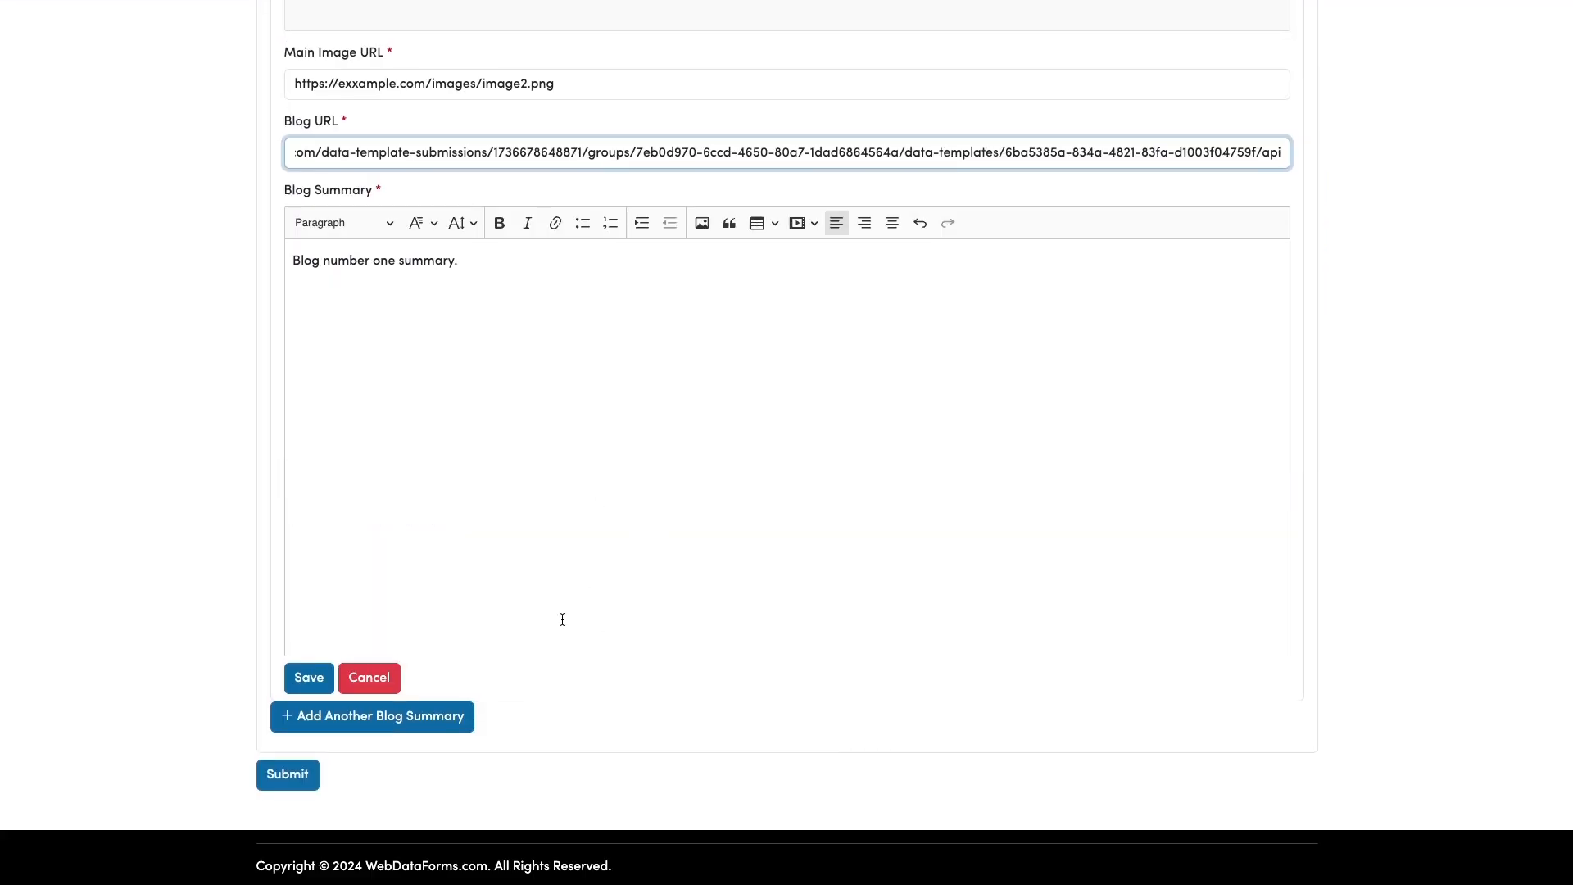
left_click(309, 678)
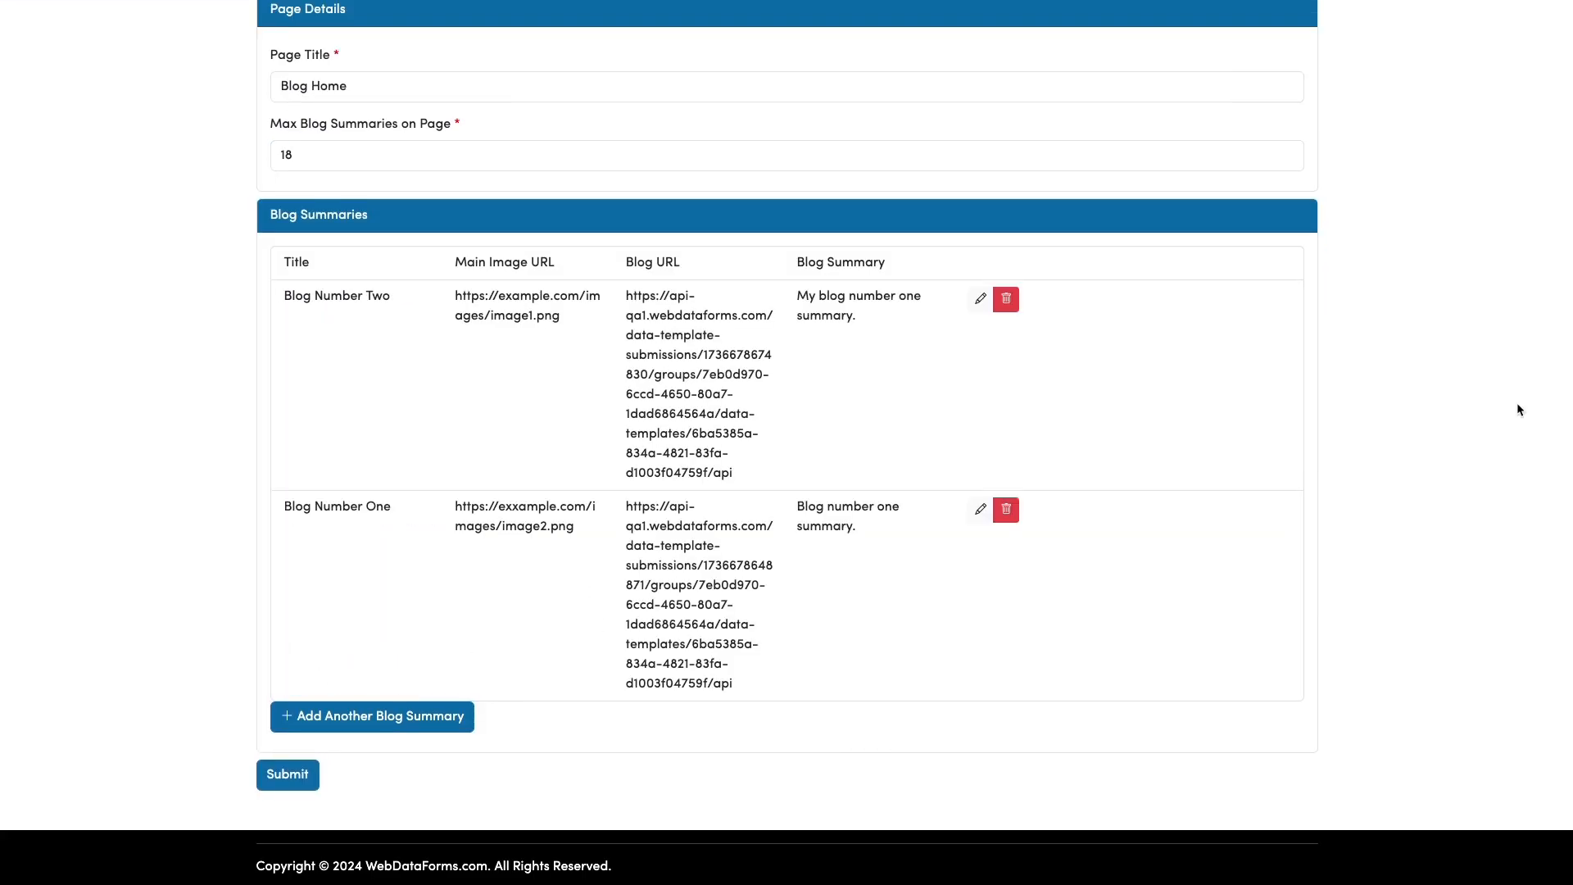
Review the two blog summaries and submit the Blog Home Page Content form
scroll(1443, 425, "up", 2)
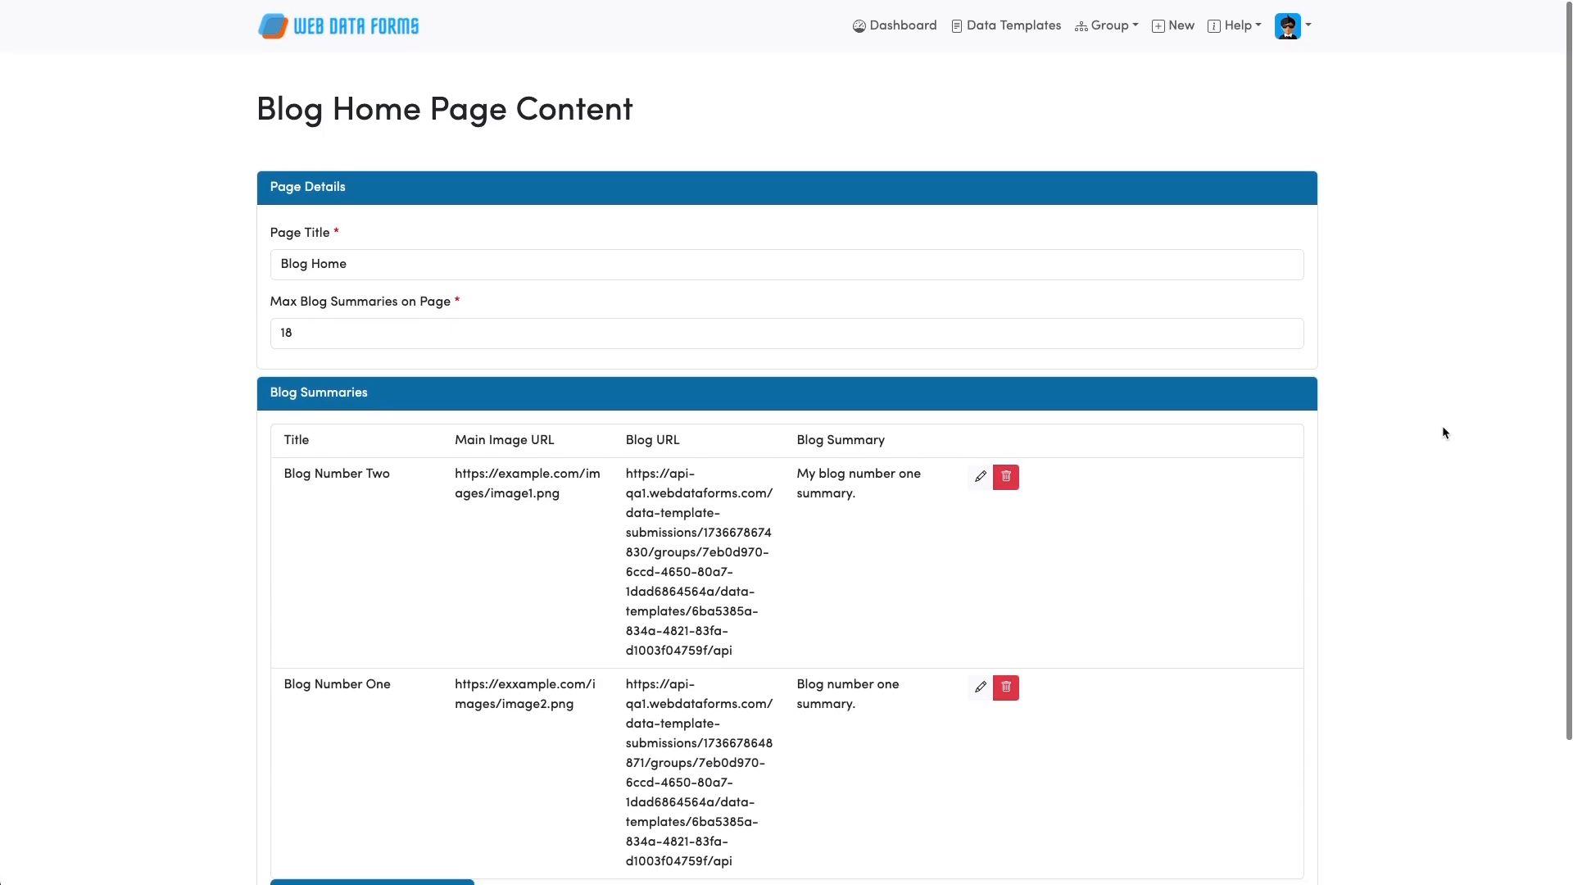
scroll(1443, 427, "down", 2)
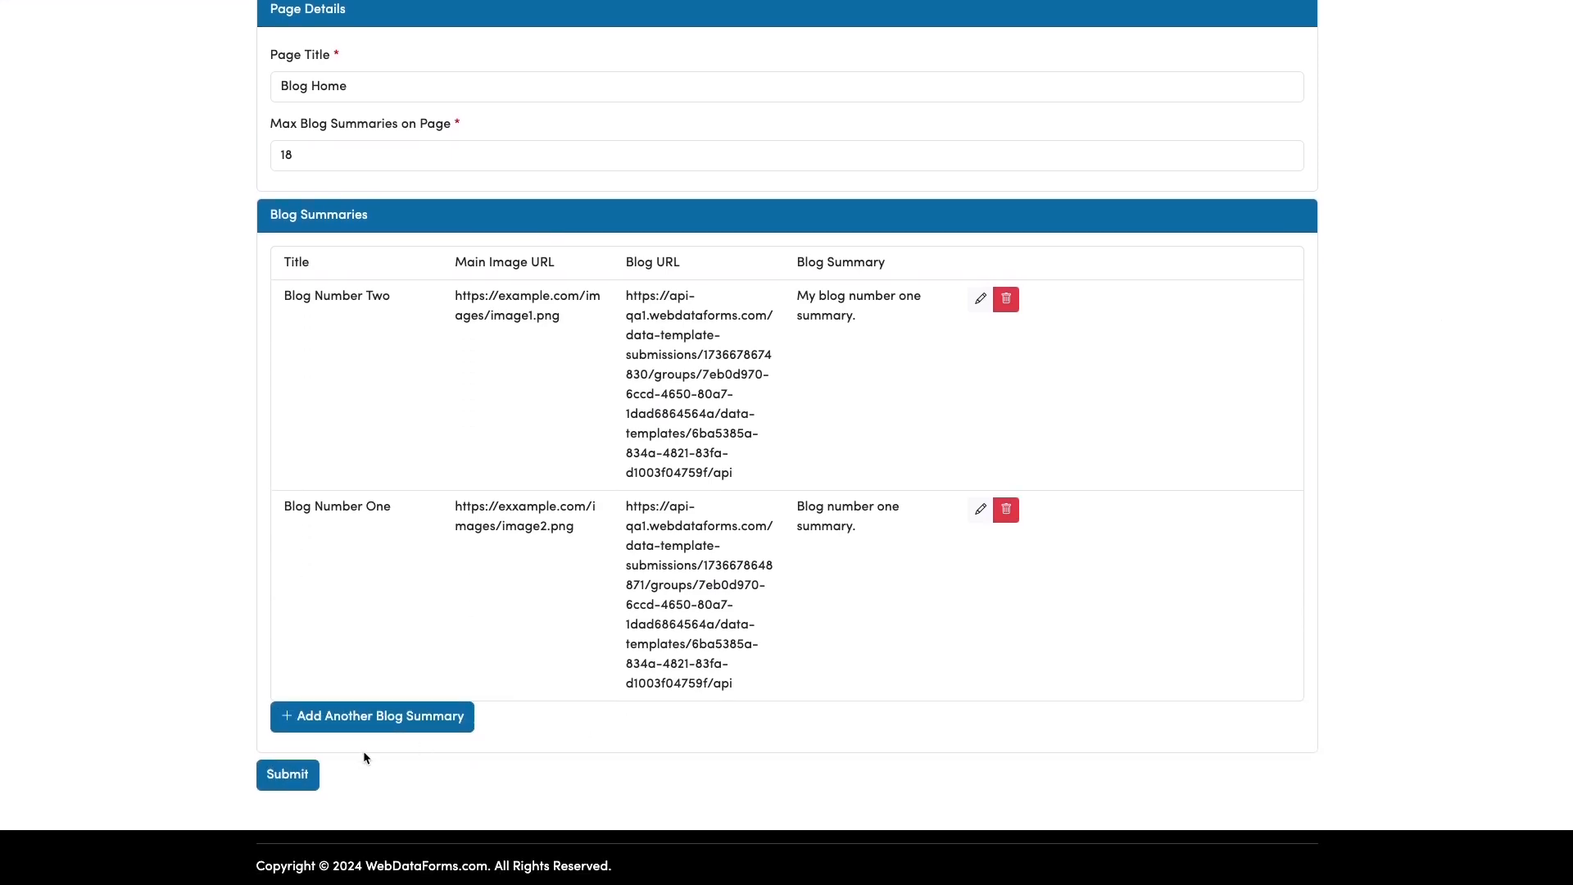
left_click(300, 770)
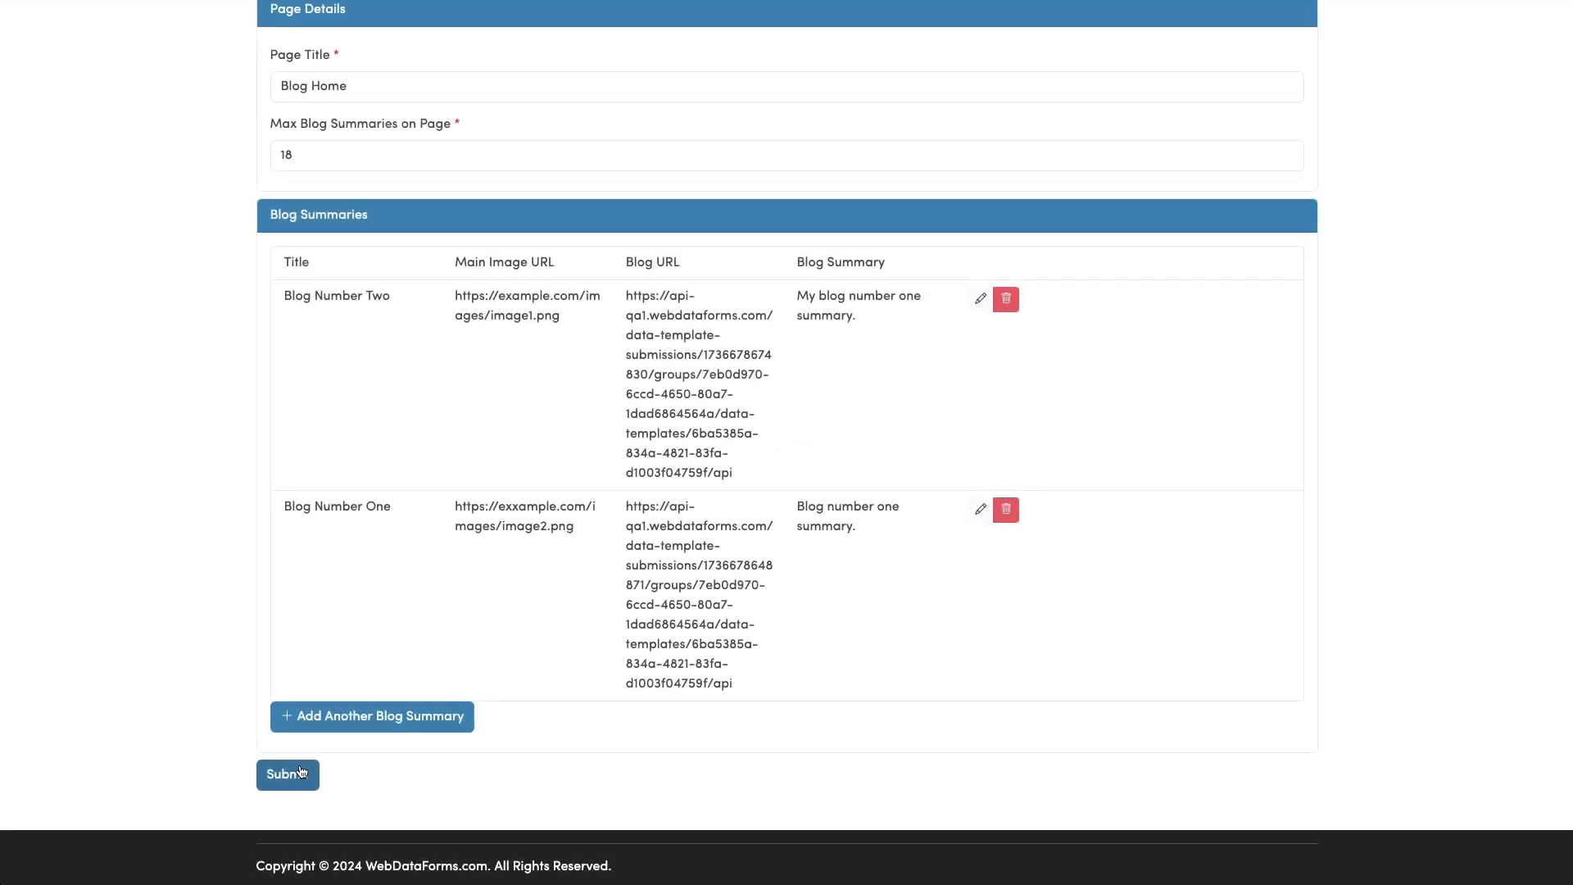
Reopen the current Blog Home Page Content submission from the CMS Blog folder for modification and review its saved blog summaries
scroll(1529, 508, "up", 2)
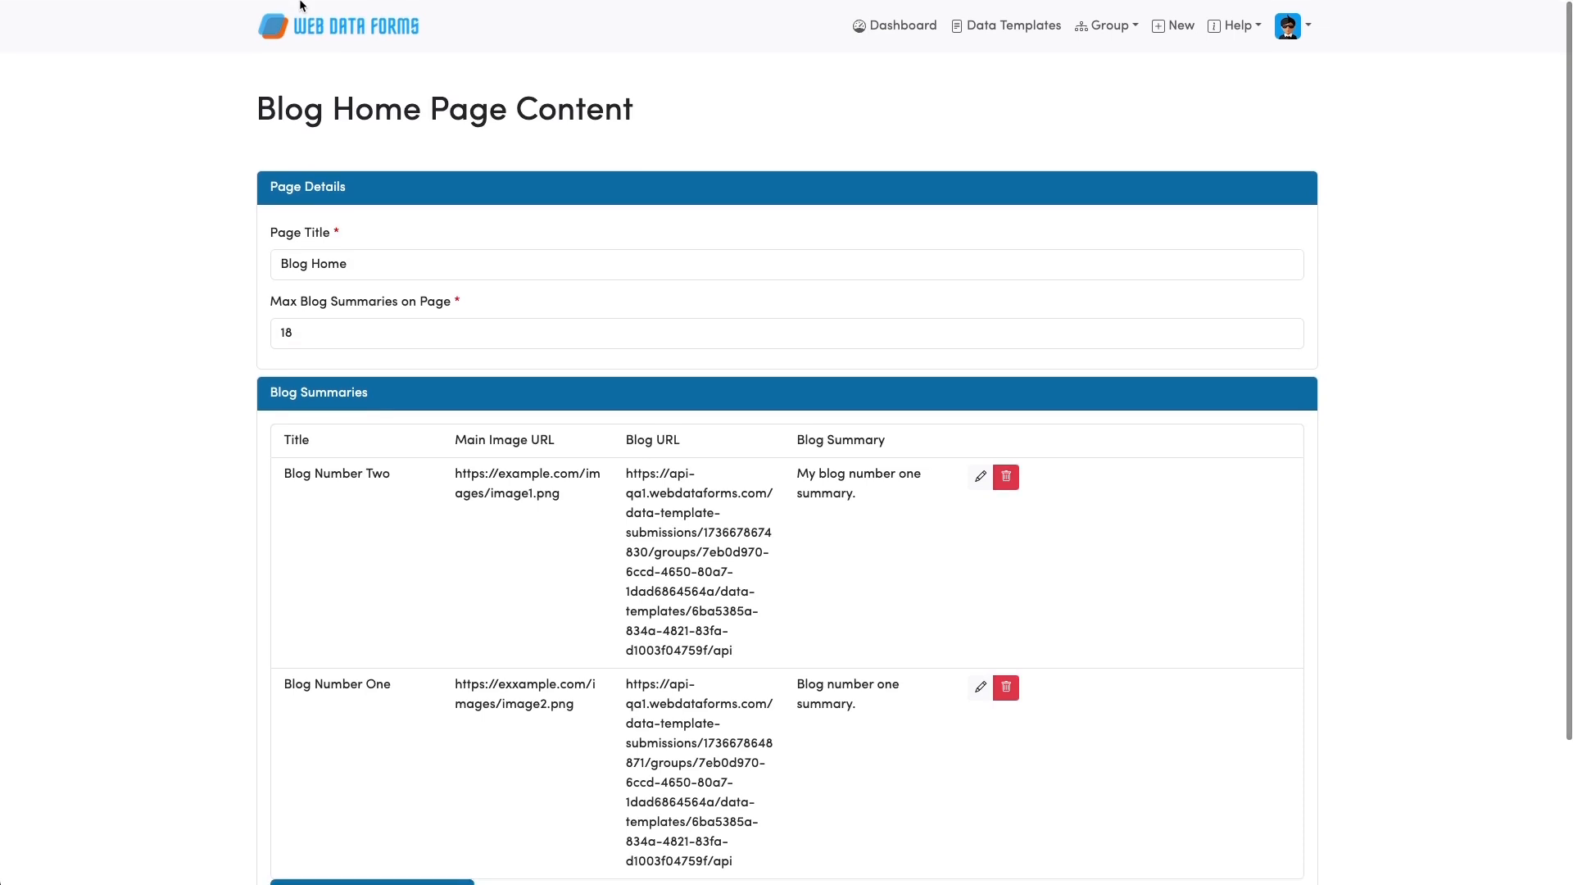
left_click(965, 31)
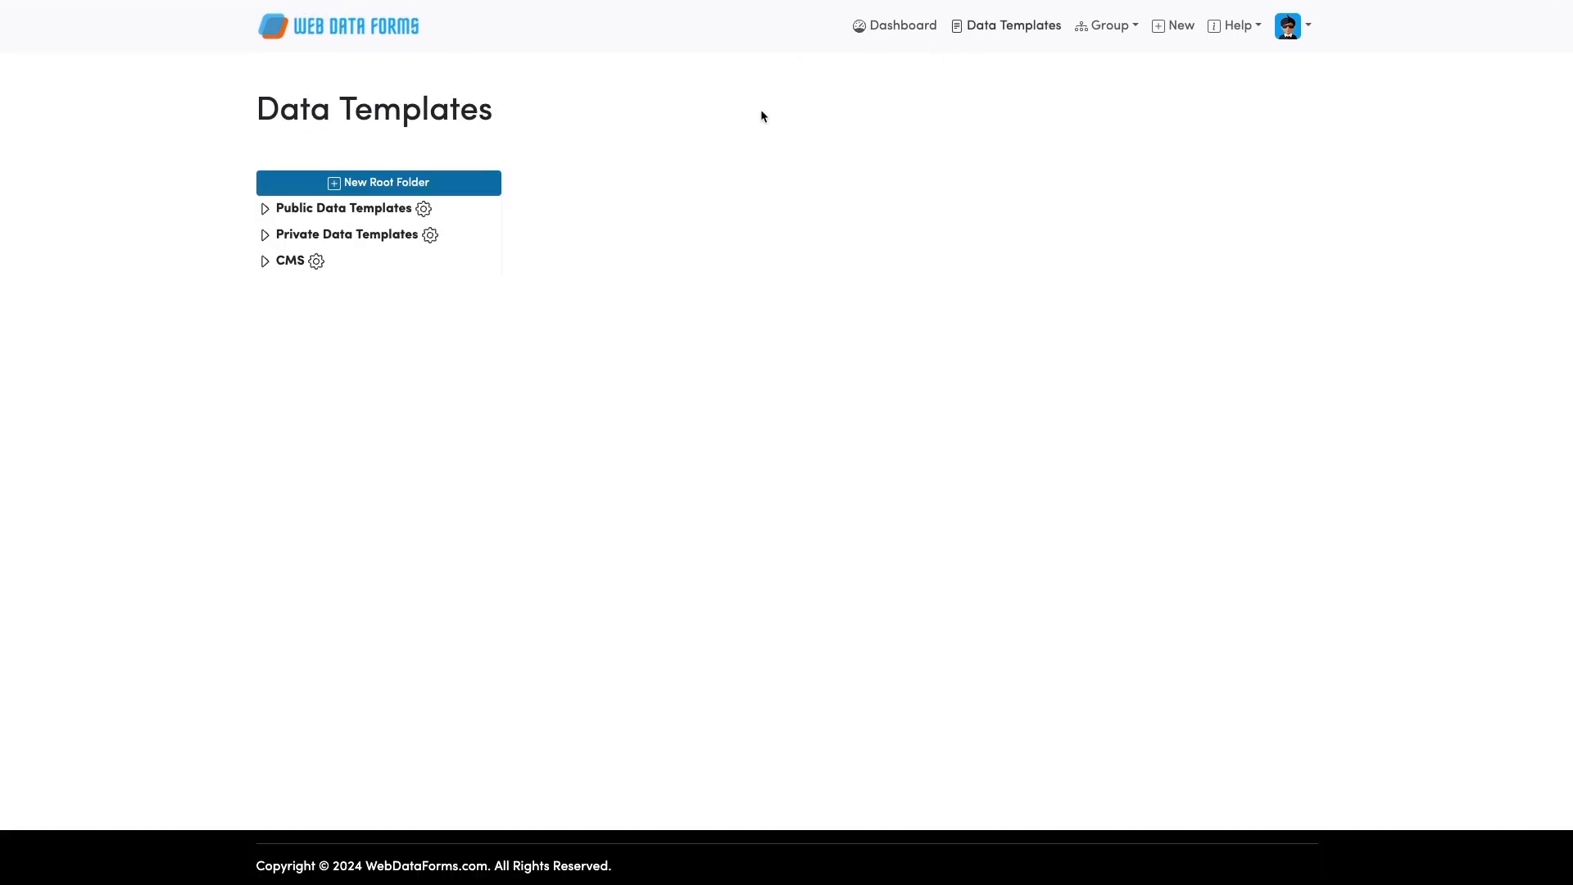
left_click(264, 262)
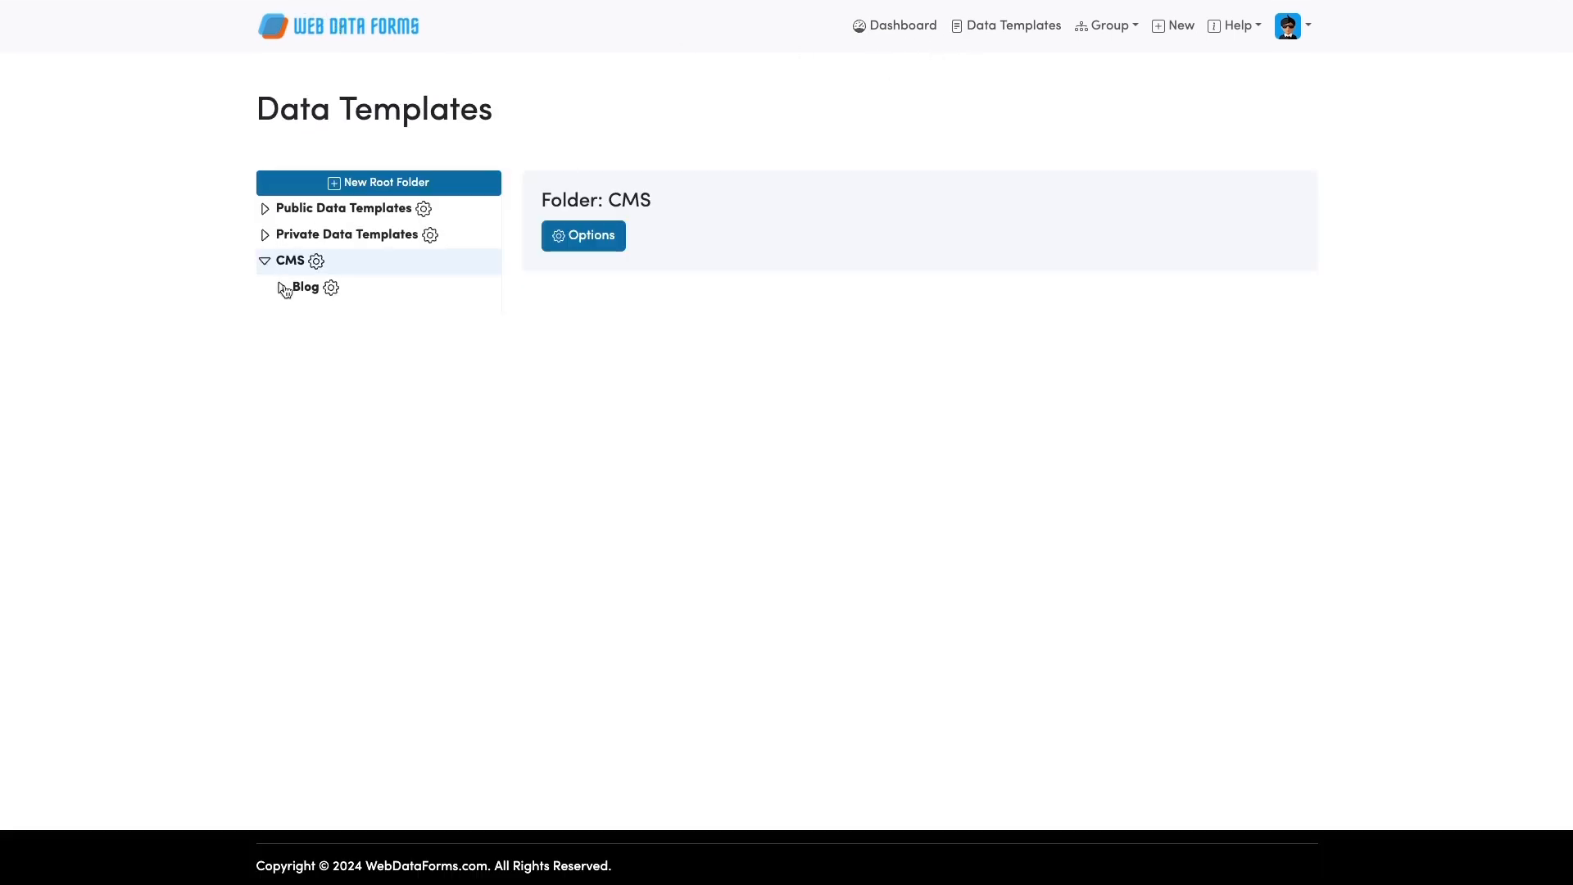
left_click(281, 289)
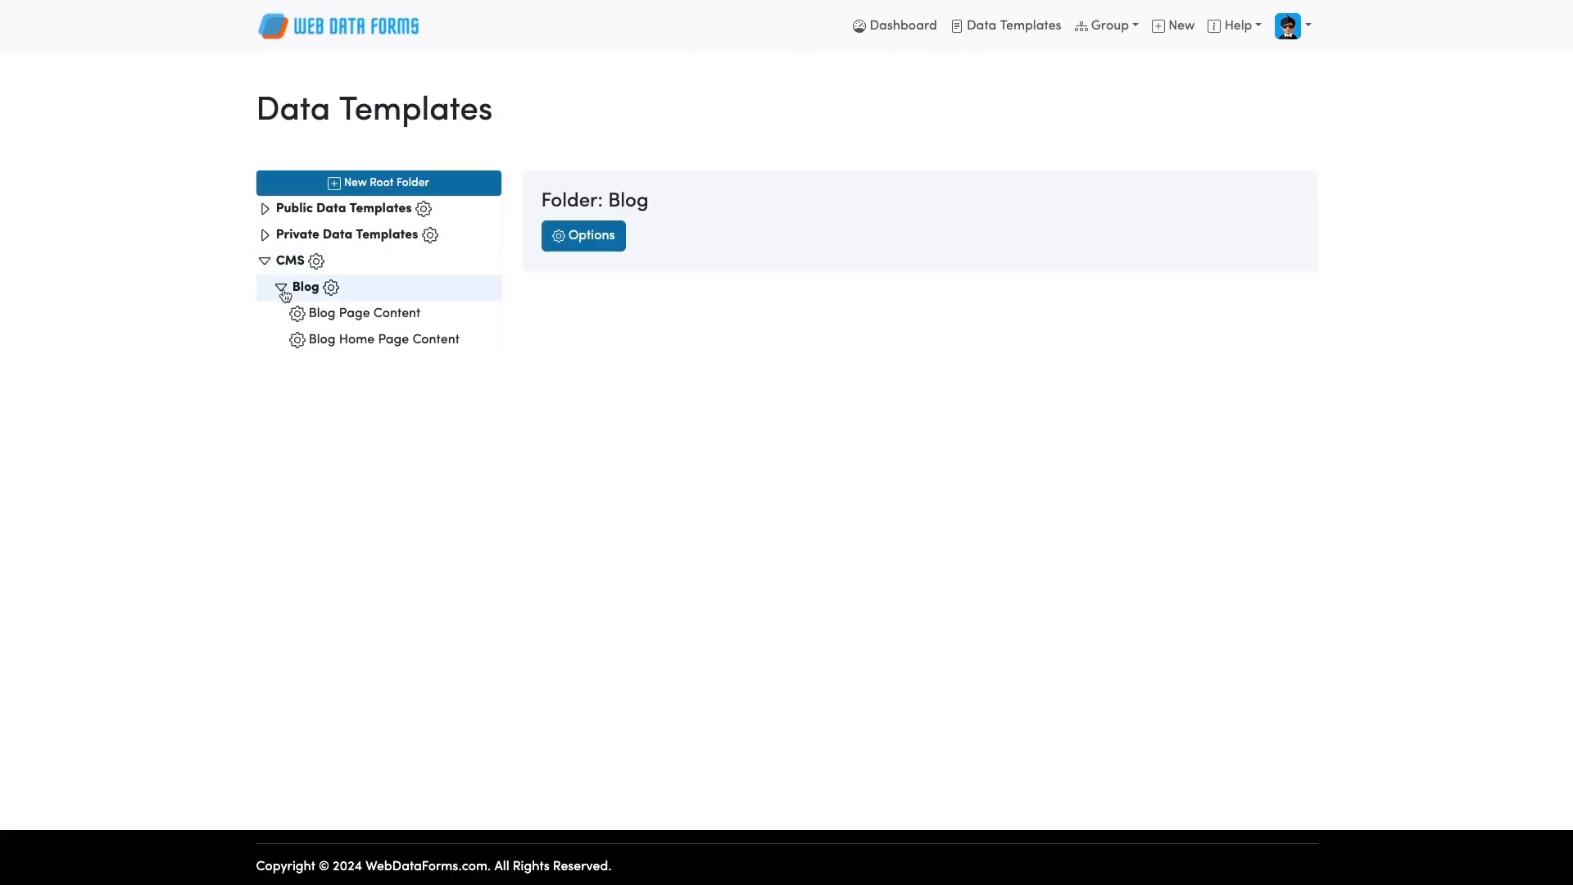
left_click(341, 341)
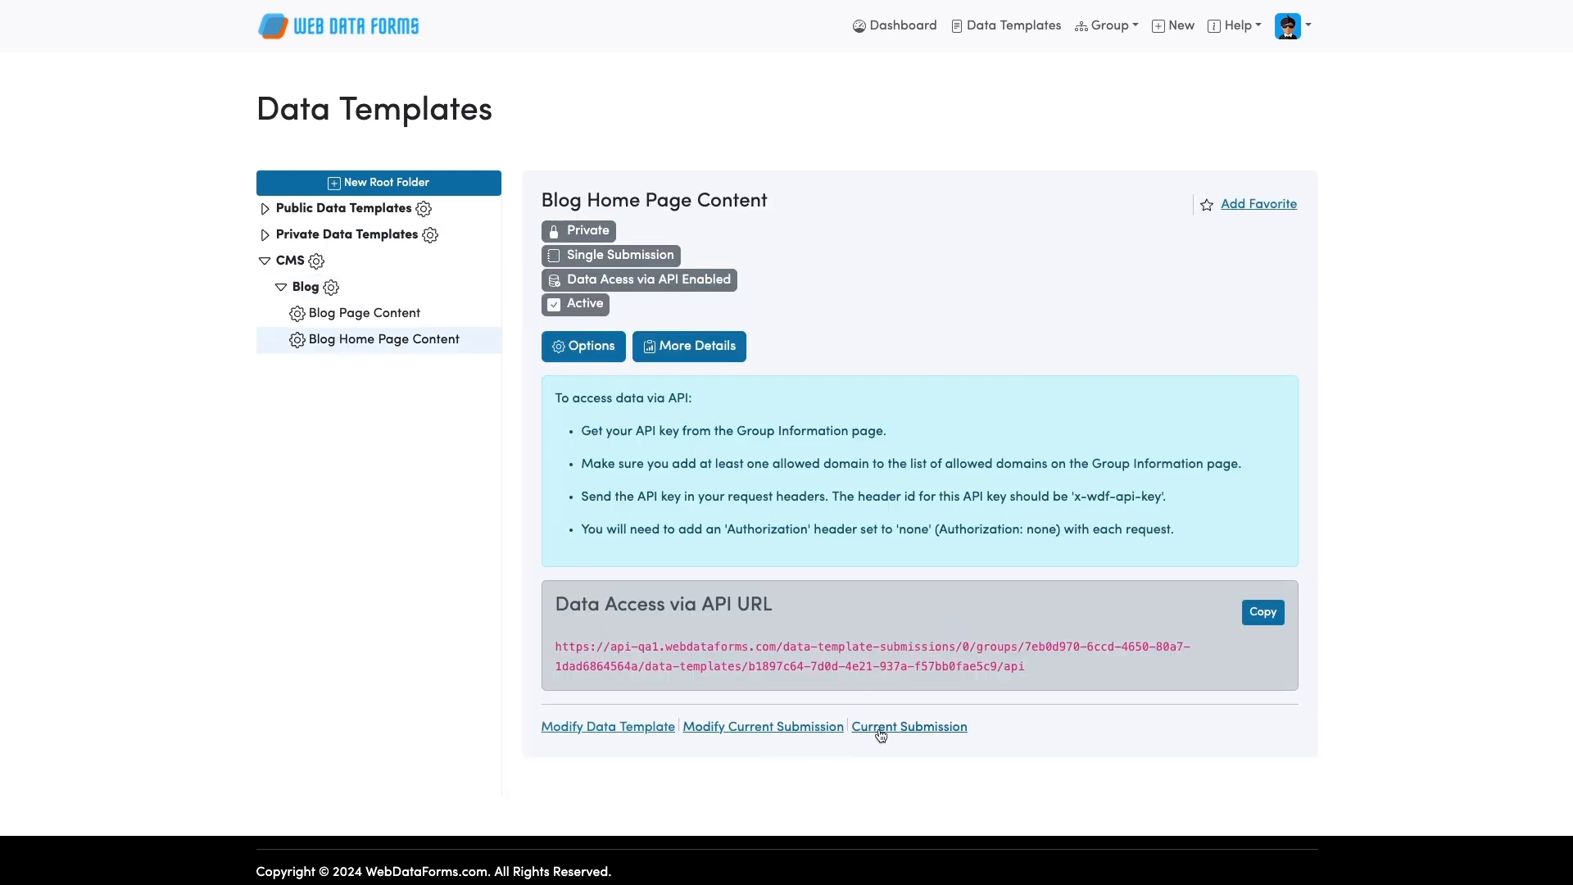
left_click(770, 728)
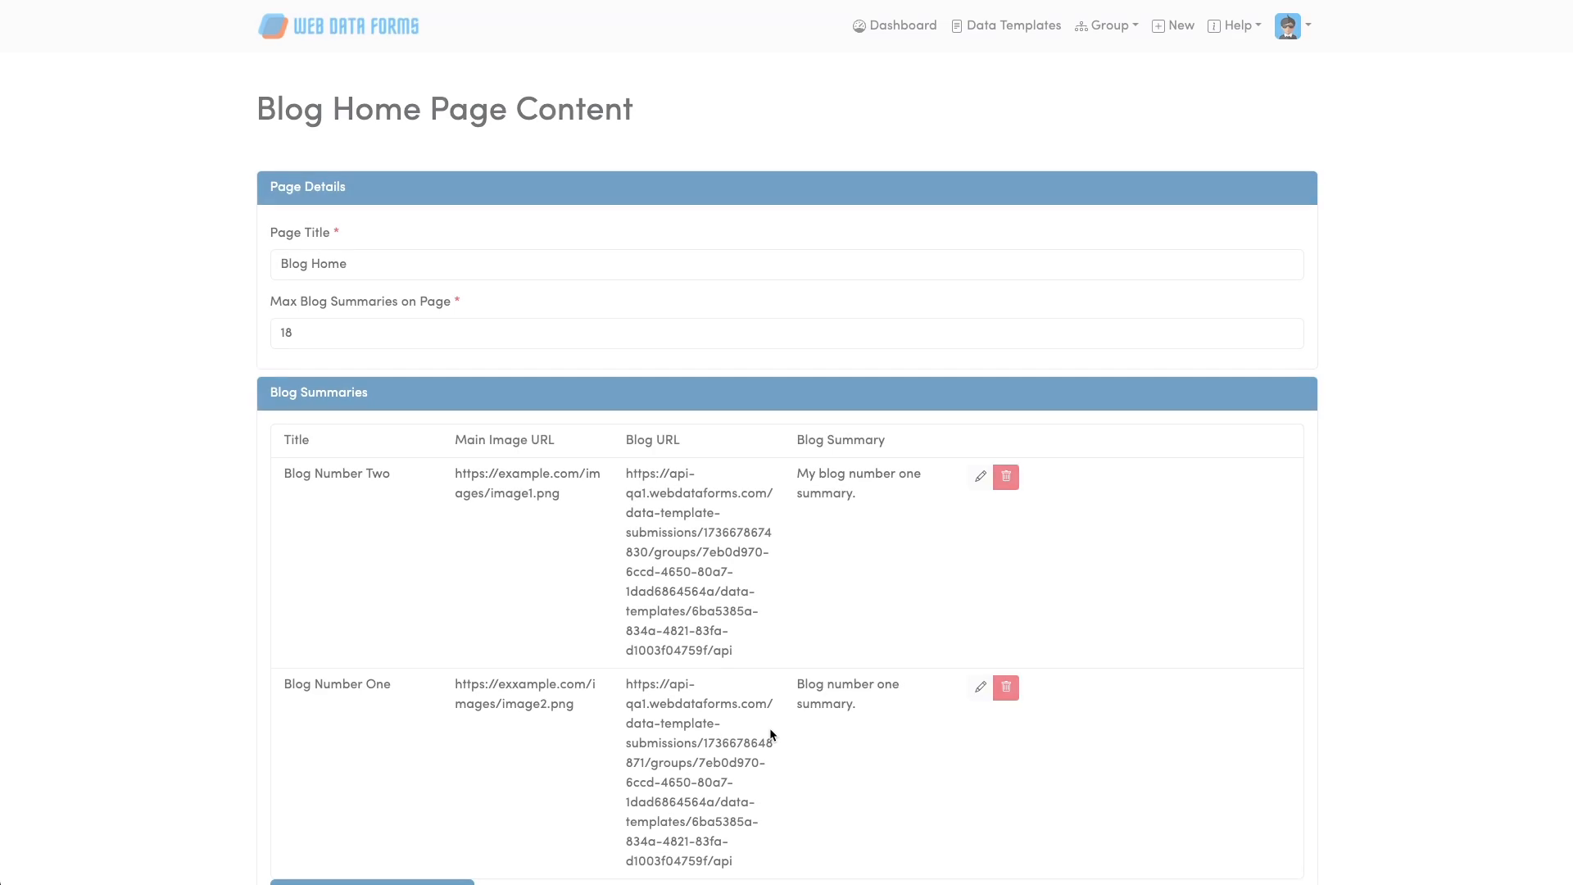
scroll(1267, 621, "down", 3)
scroll(1267, 620, "up", 3)
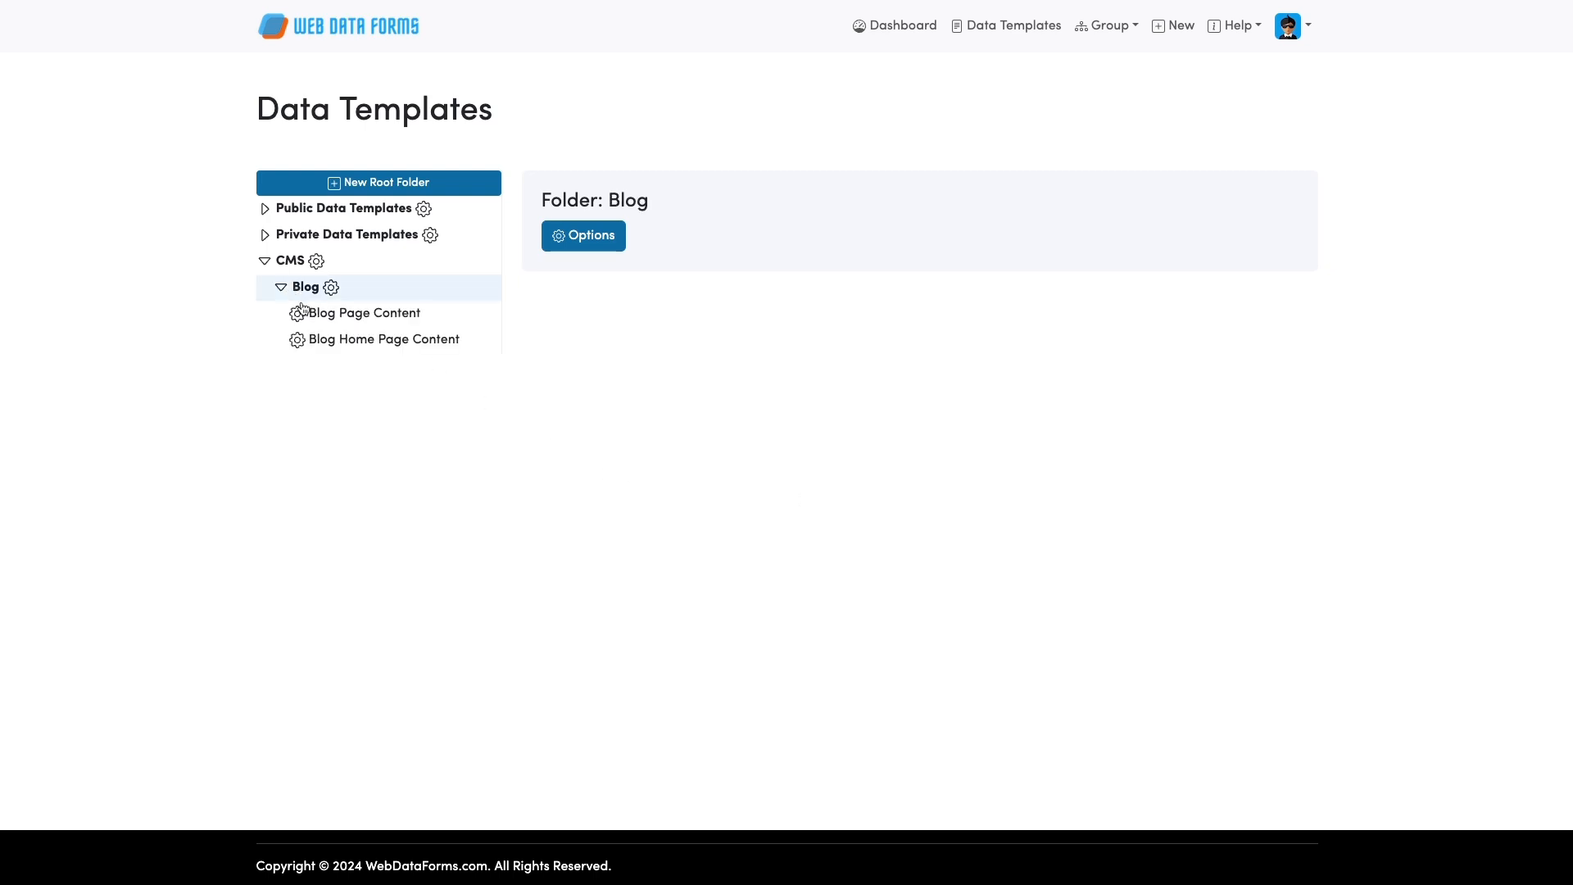
Compare the API access details of the Blog Page Content and Blog Home Page Content data templates
left_click(353, 318)
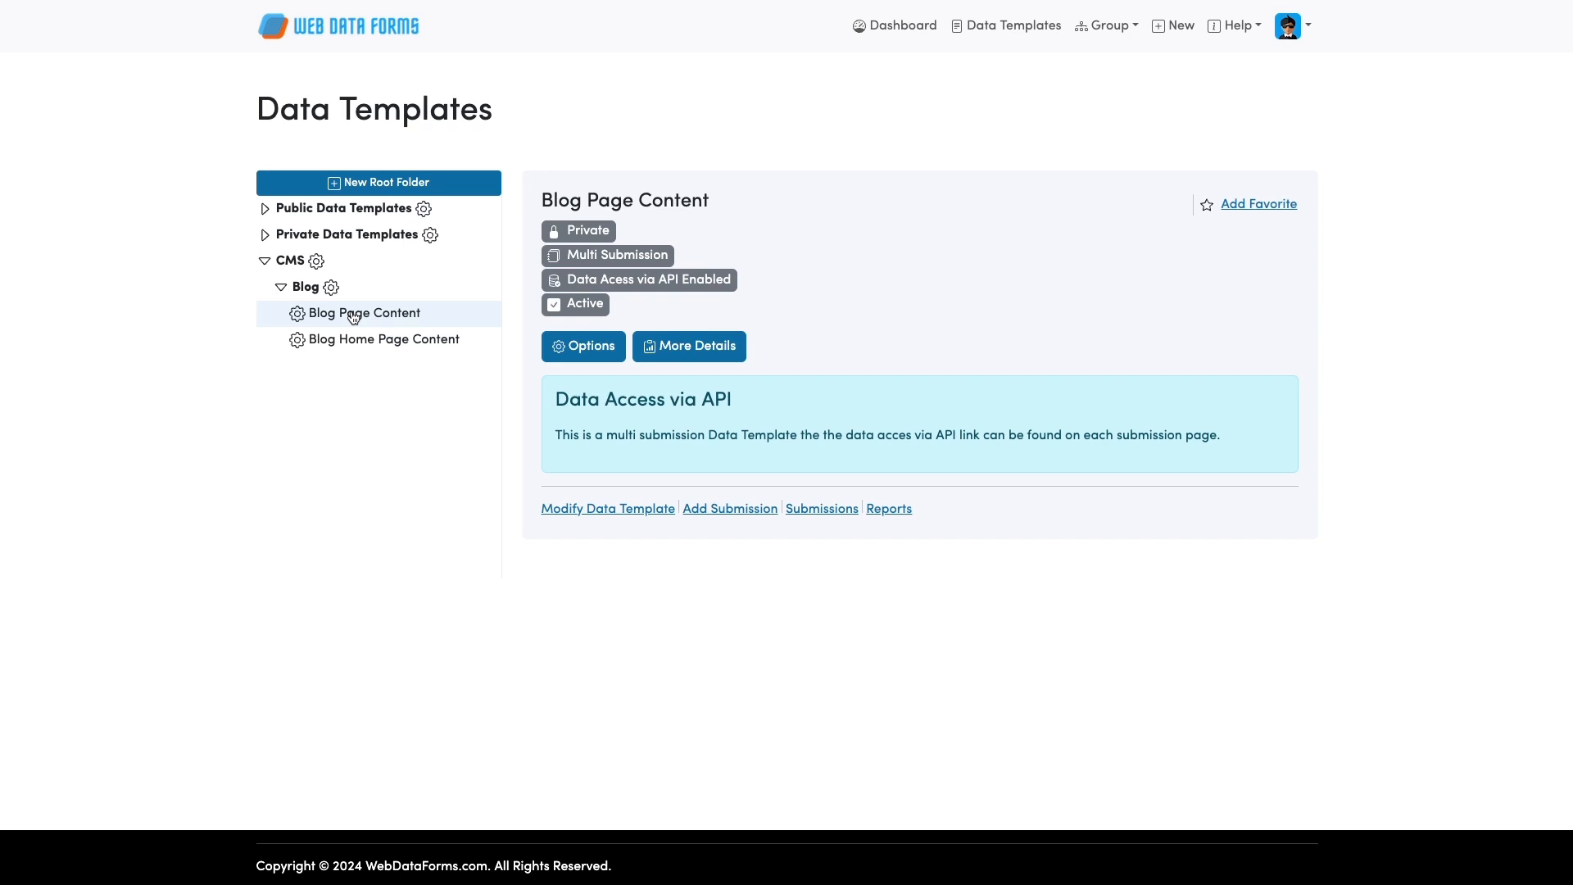
left_click(350, 340)
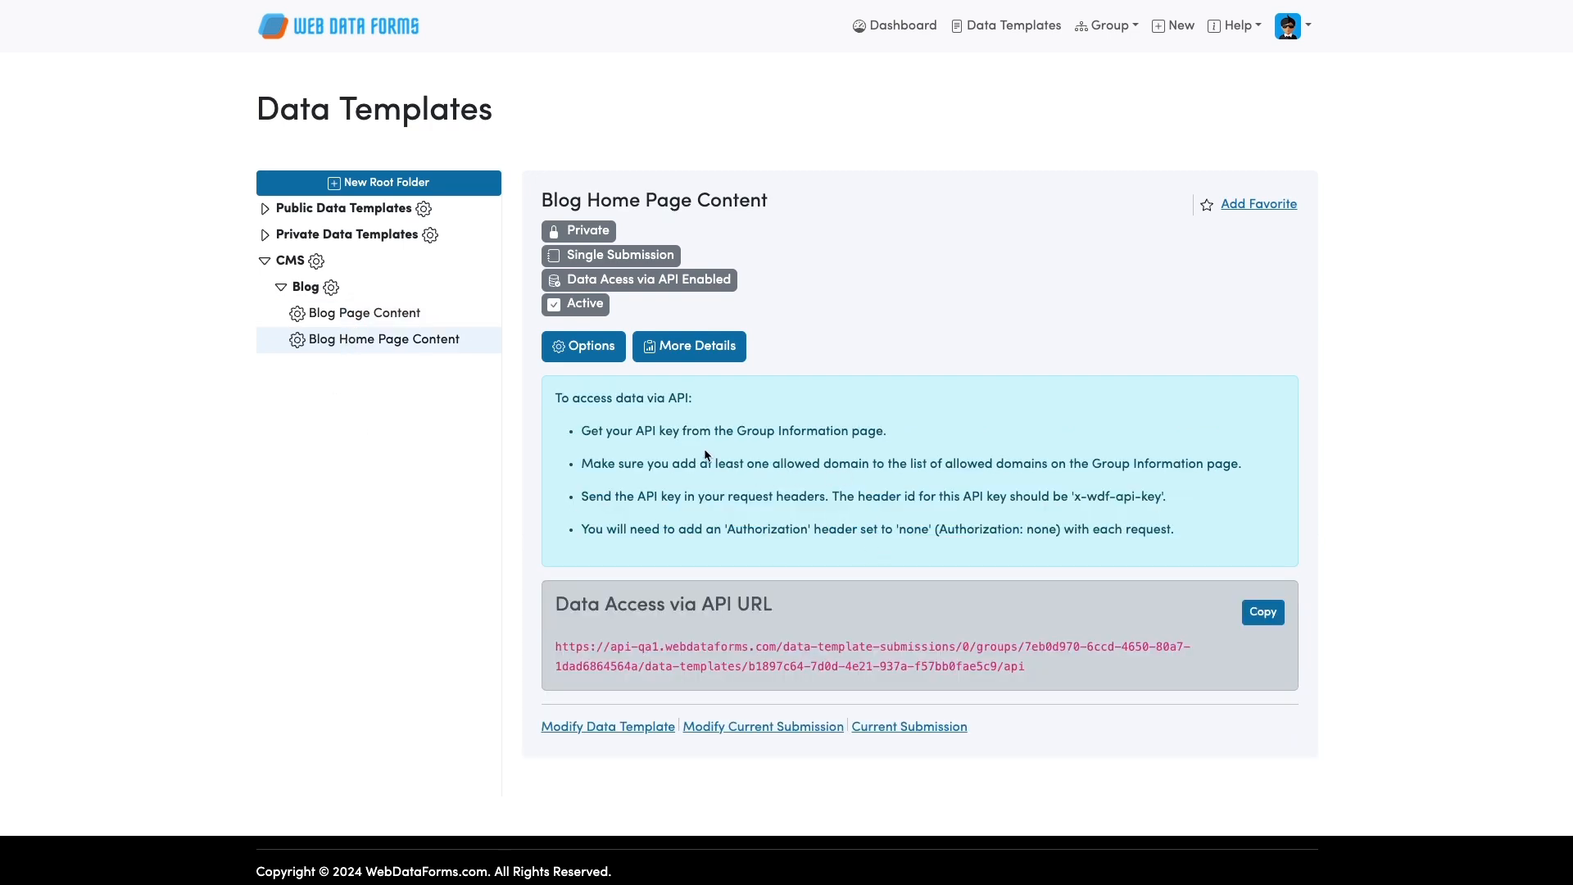
scroll(666, 448, "down", 1)
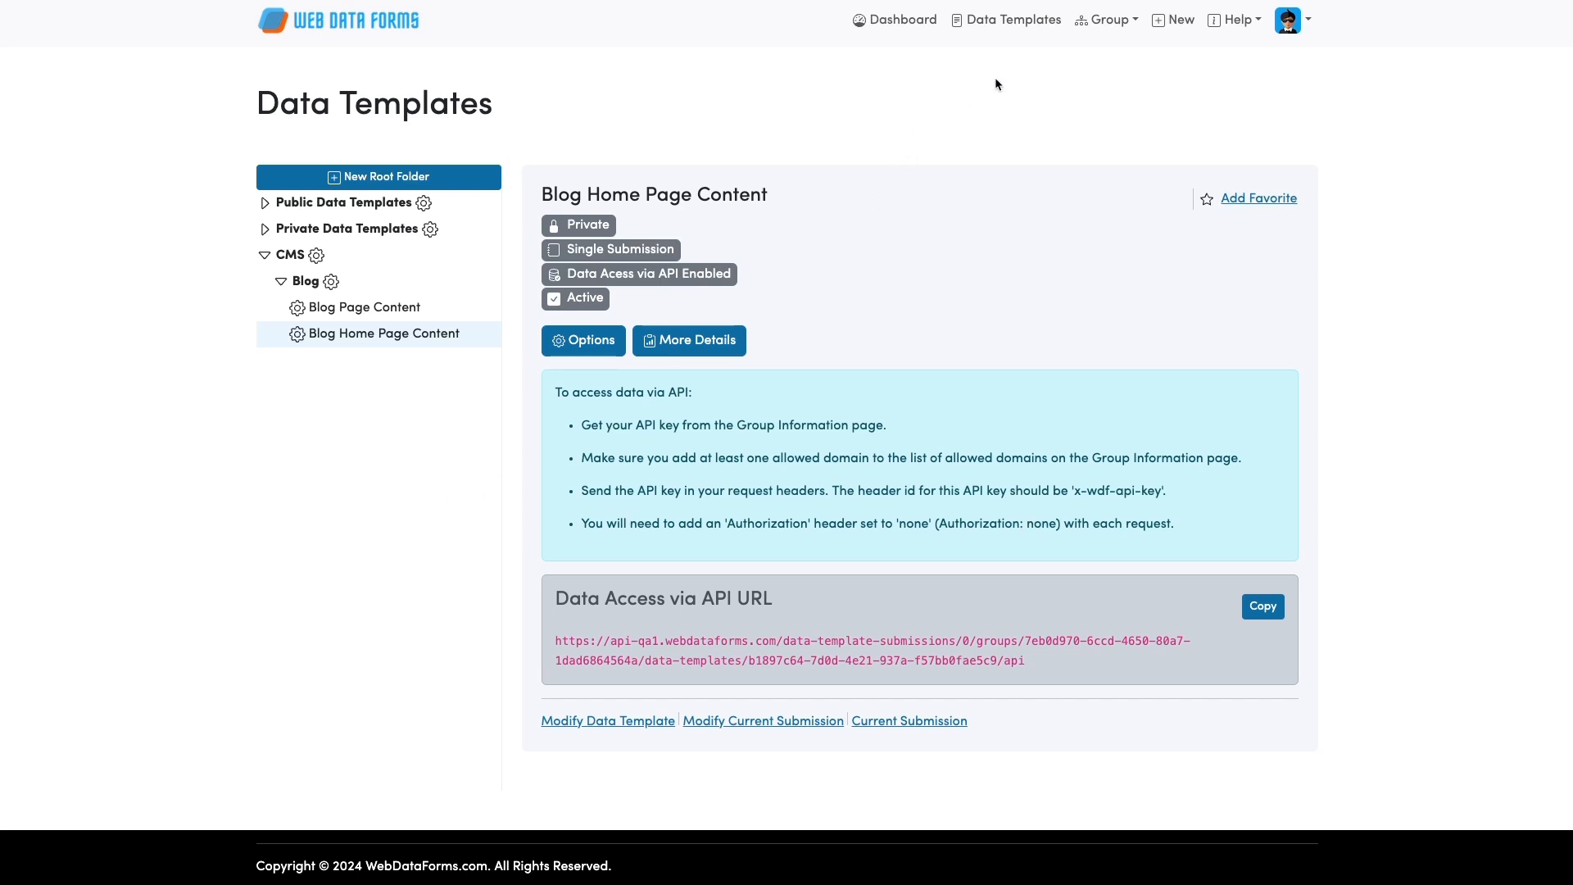
Open the group's information settings and reveal the API key for data access via API
left_click(1080, 26)
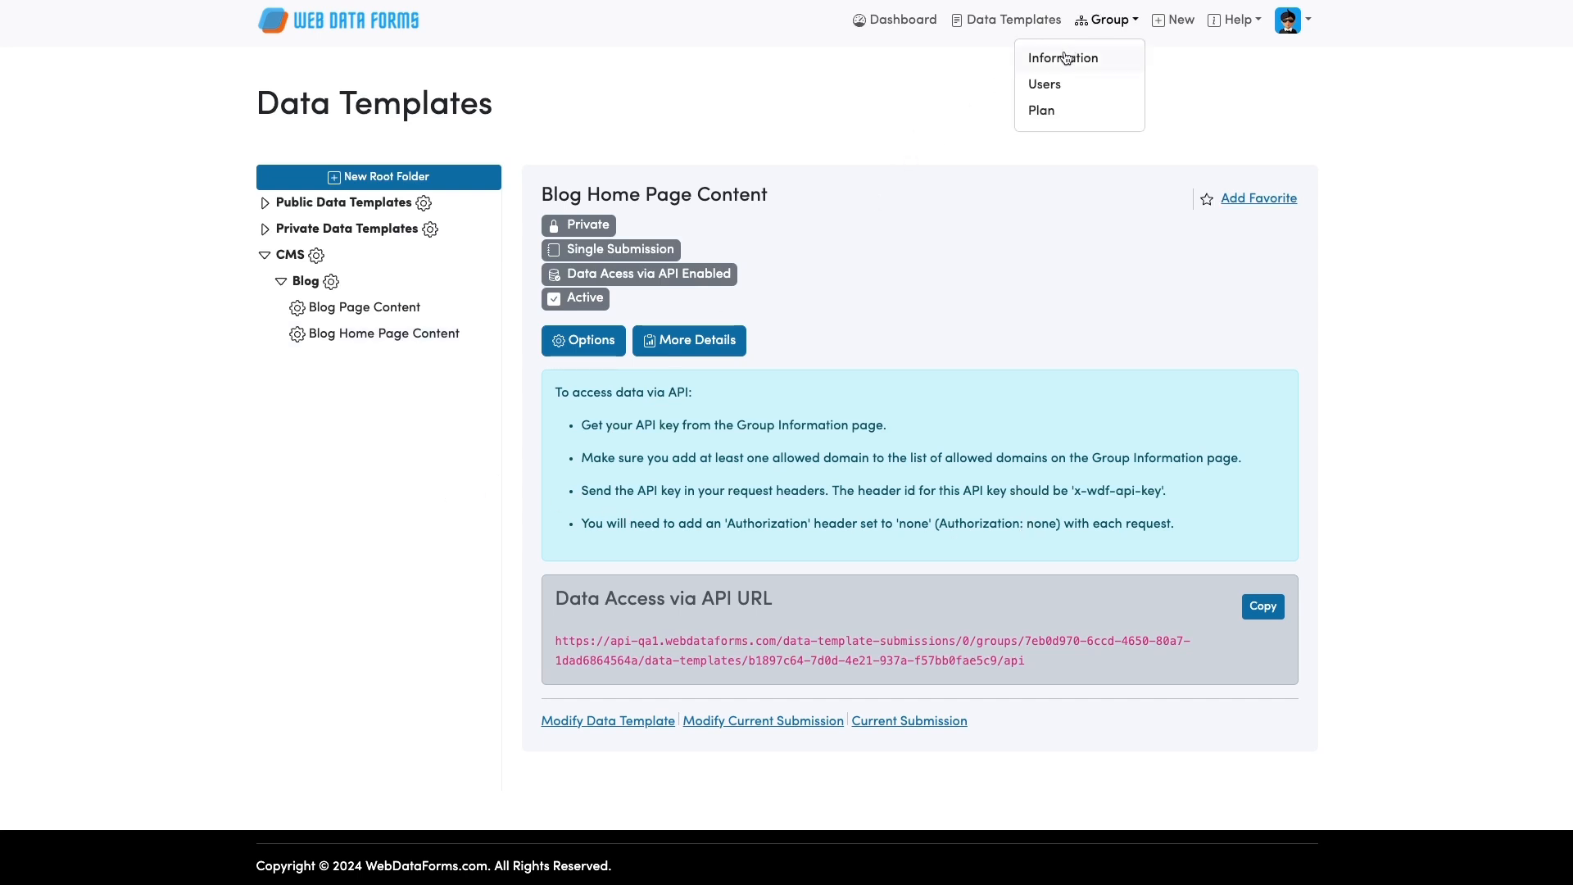
left_click(1064, 57)
scroll(844, 206, "down", 10)
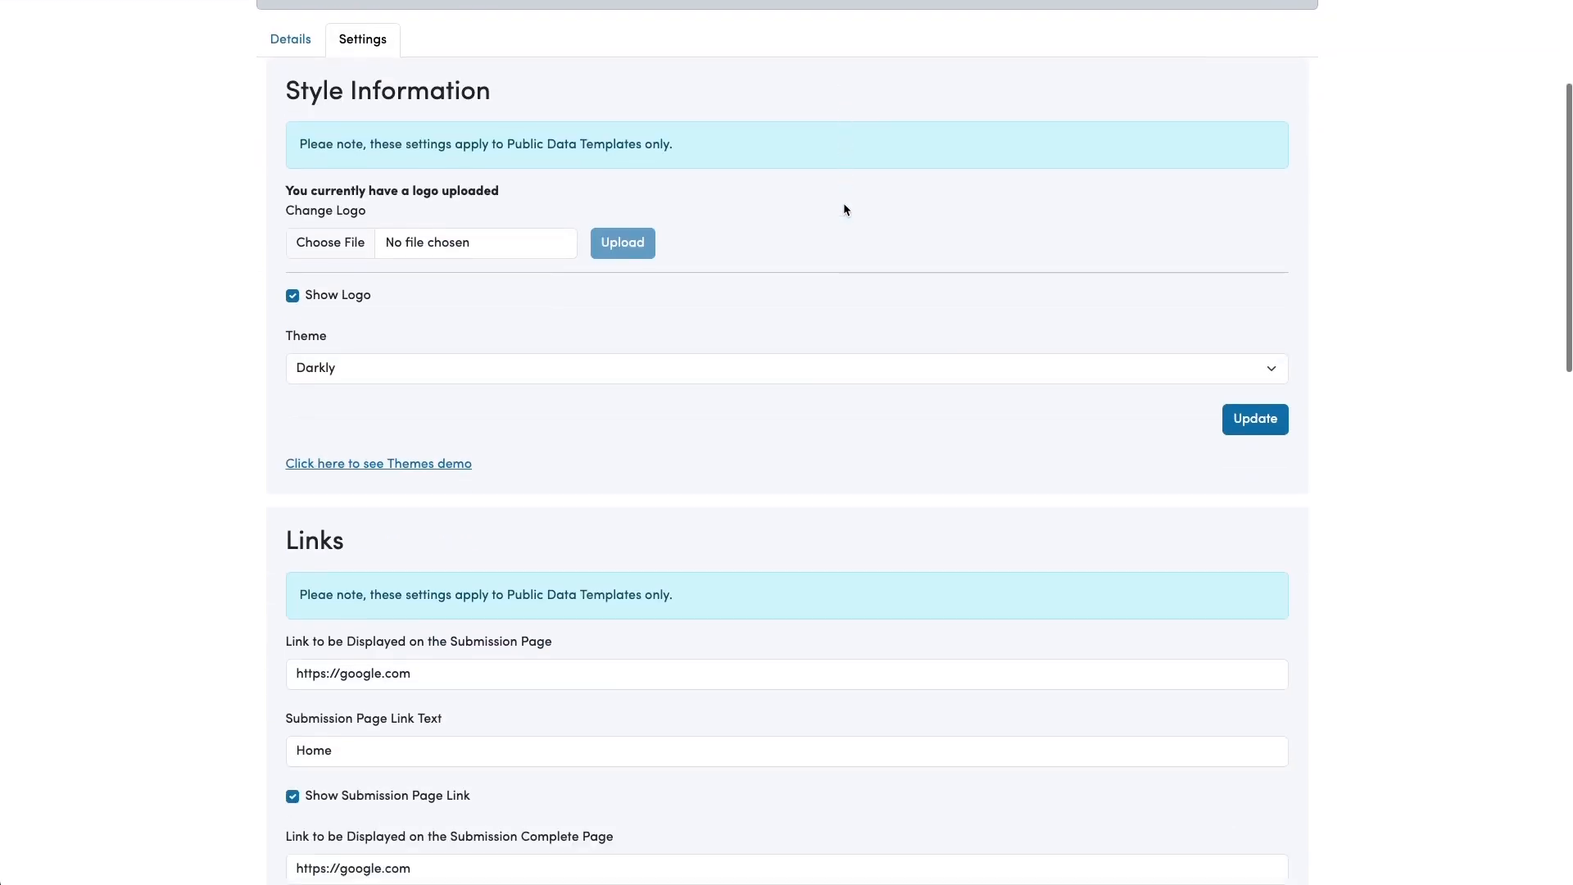
scroll(845, 210, "down", 9)
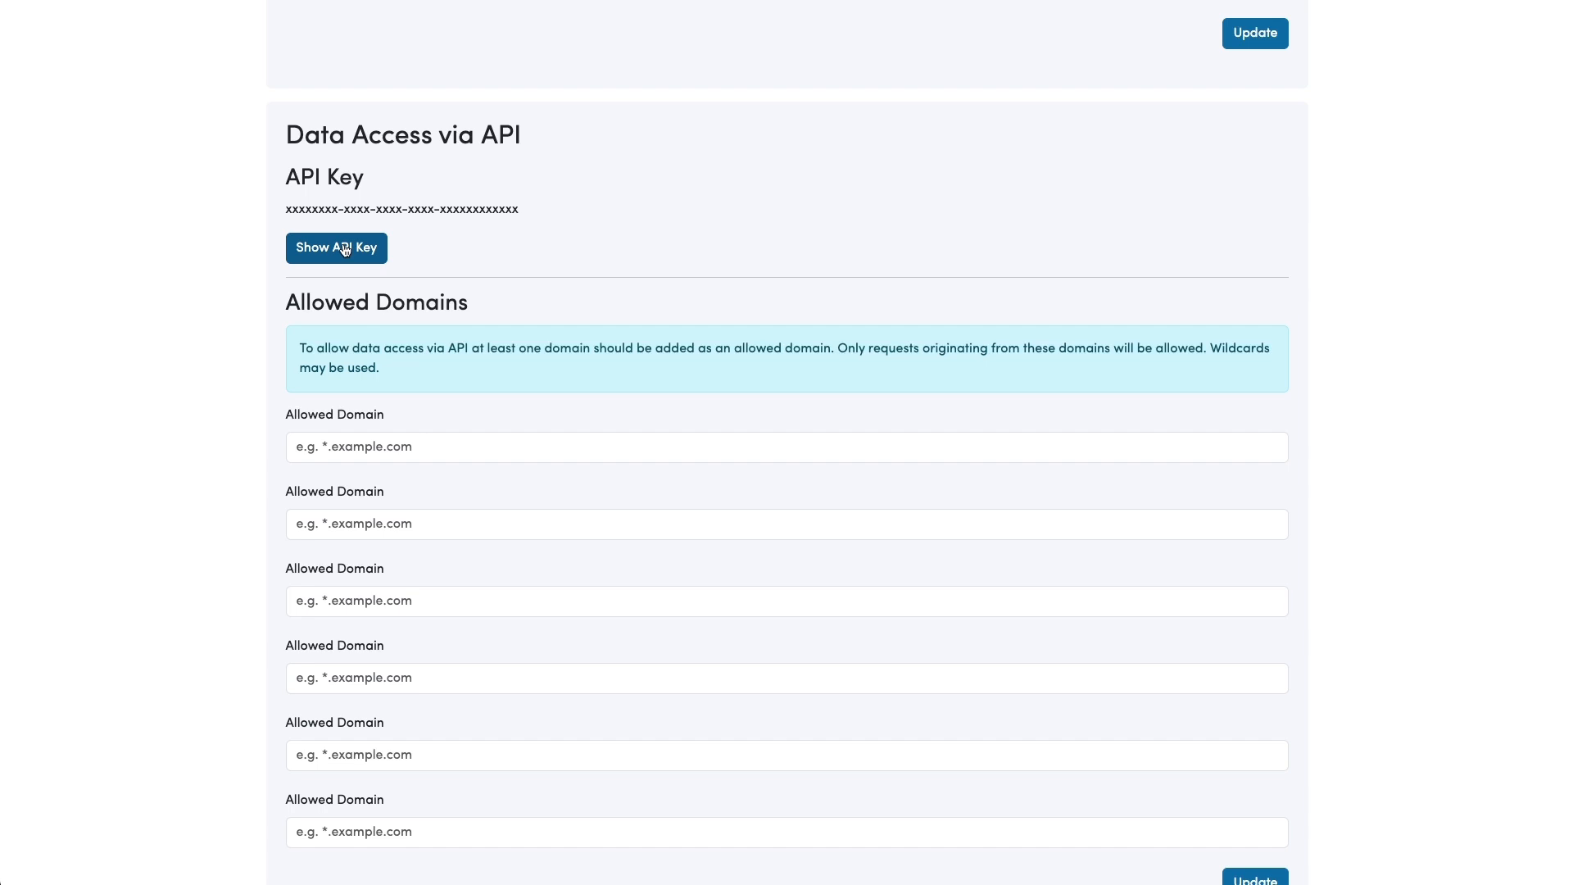
scroll(344, 250, "down", 1)
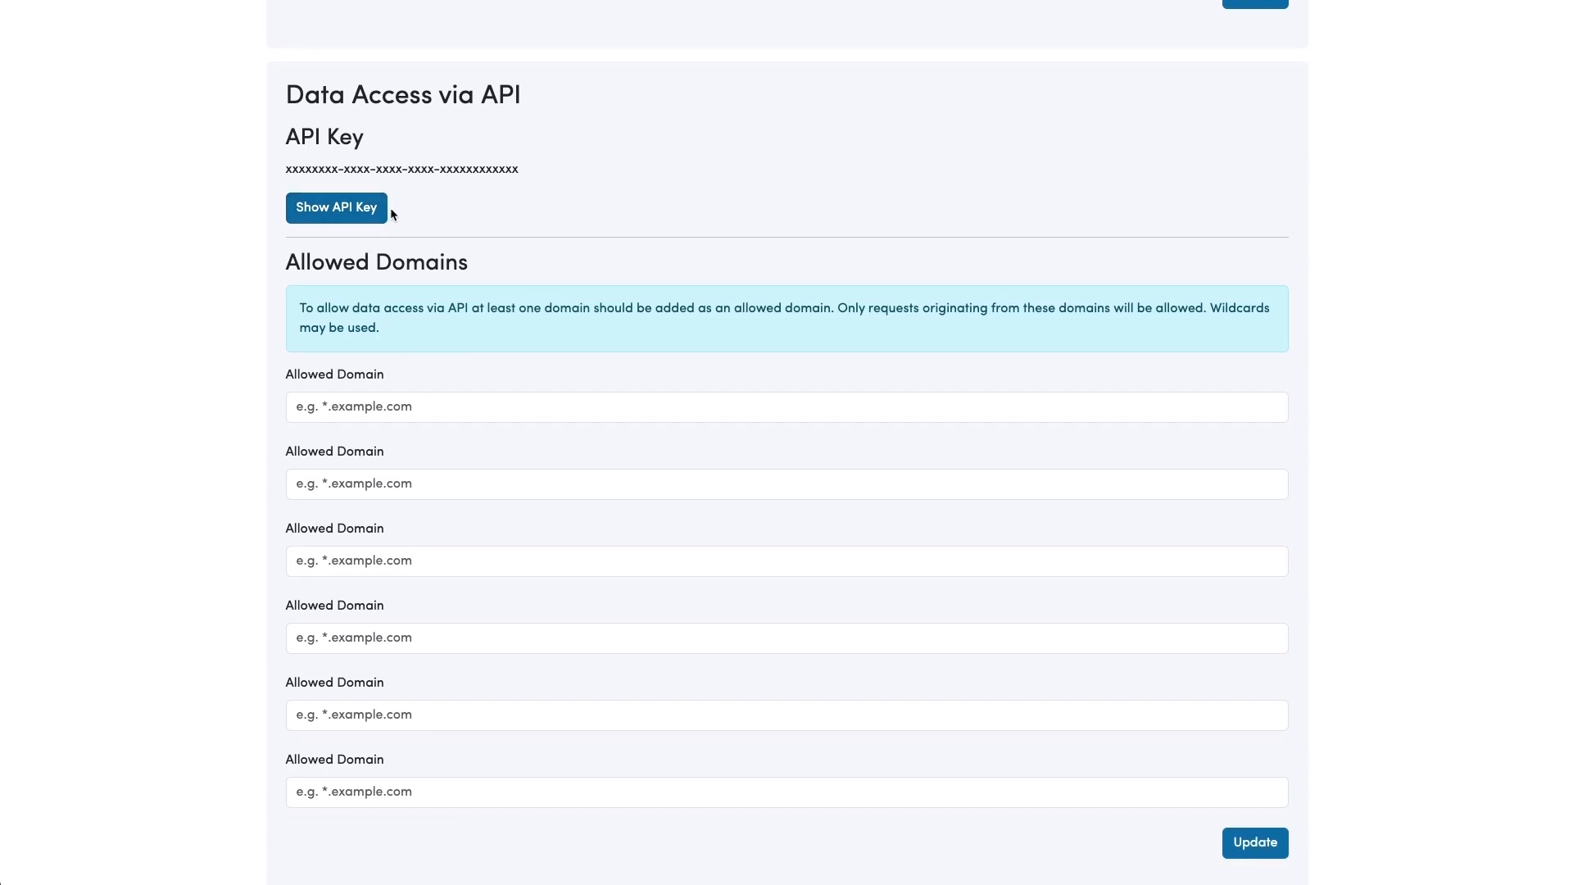
left_click(327, 210)
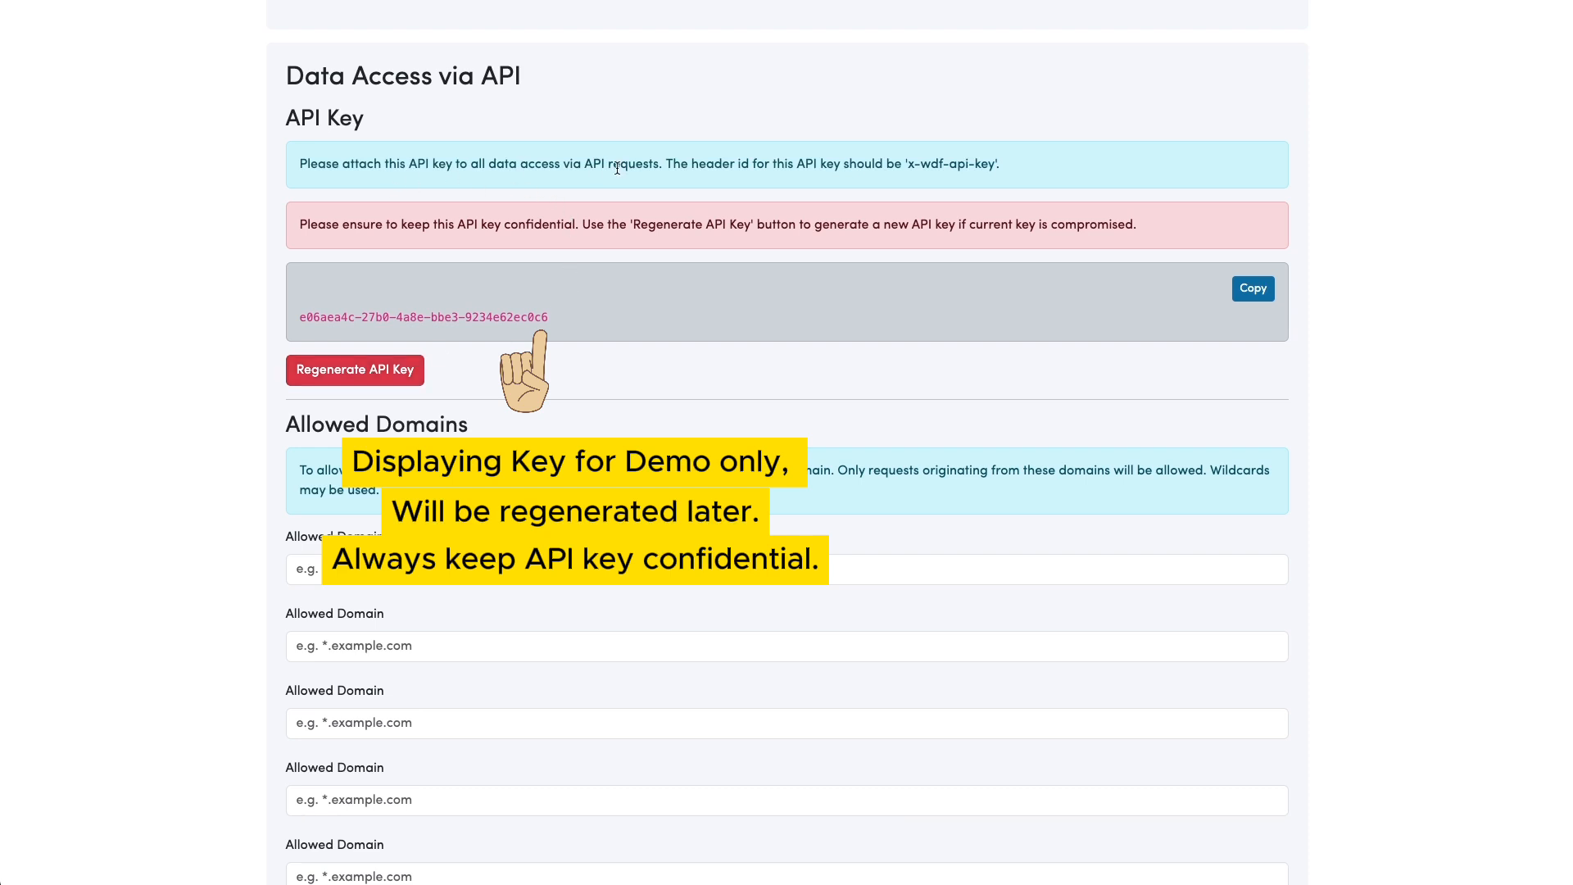
Enter localhost as the first allowed domain for data access via API
scroll(810, 168, "down", 1)
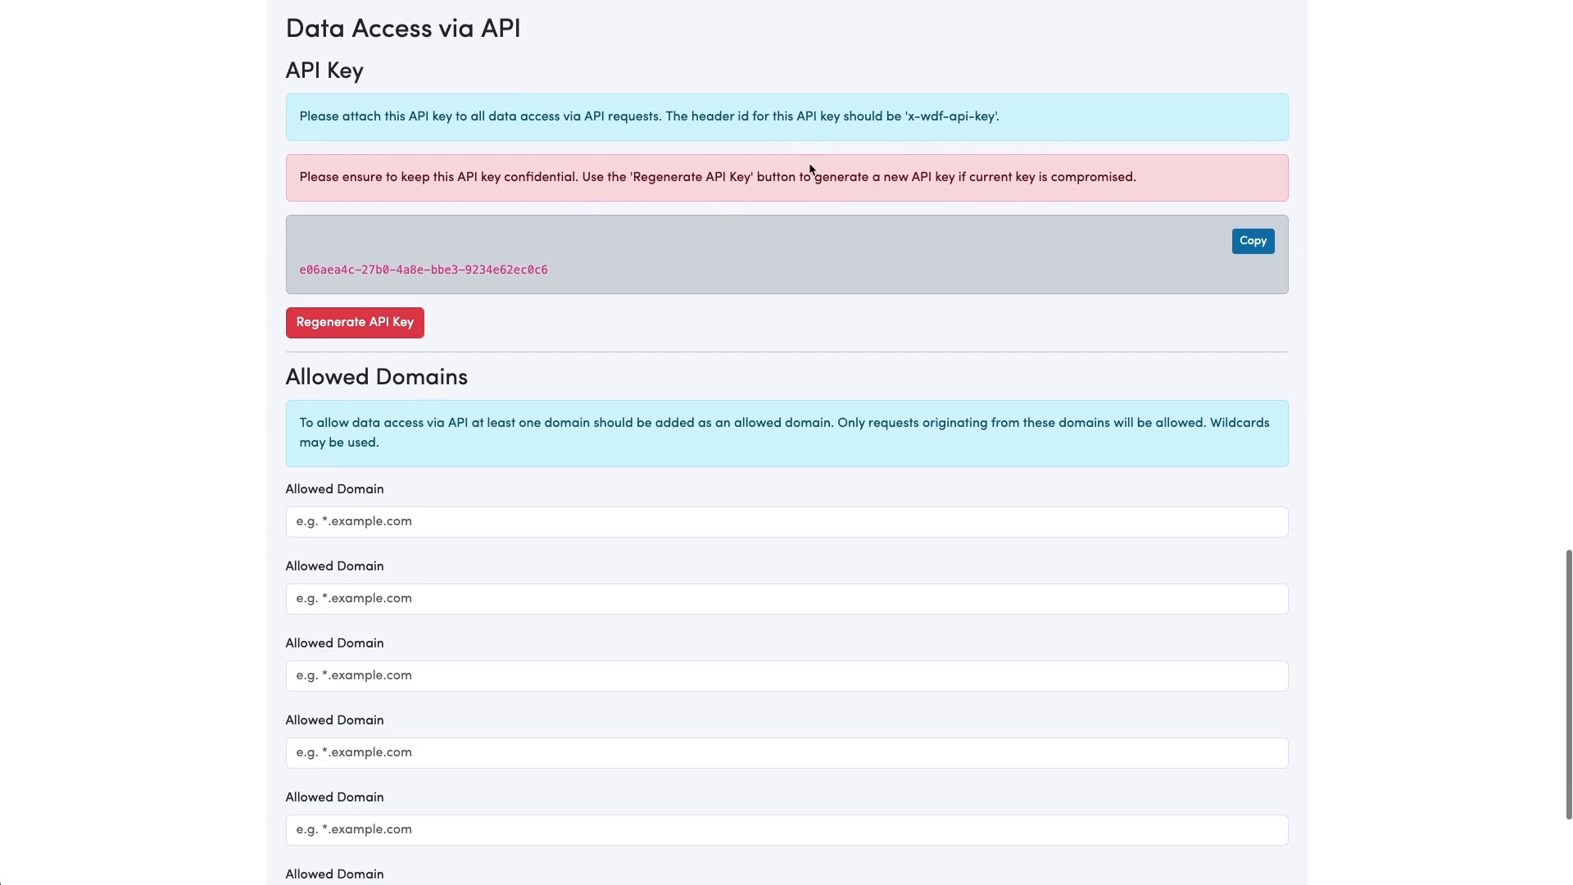
scroll(810, 168, "down", 1)
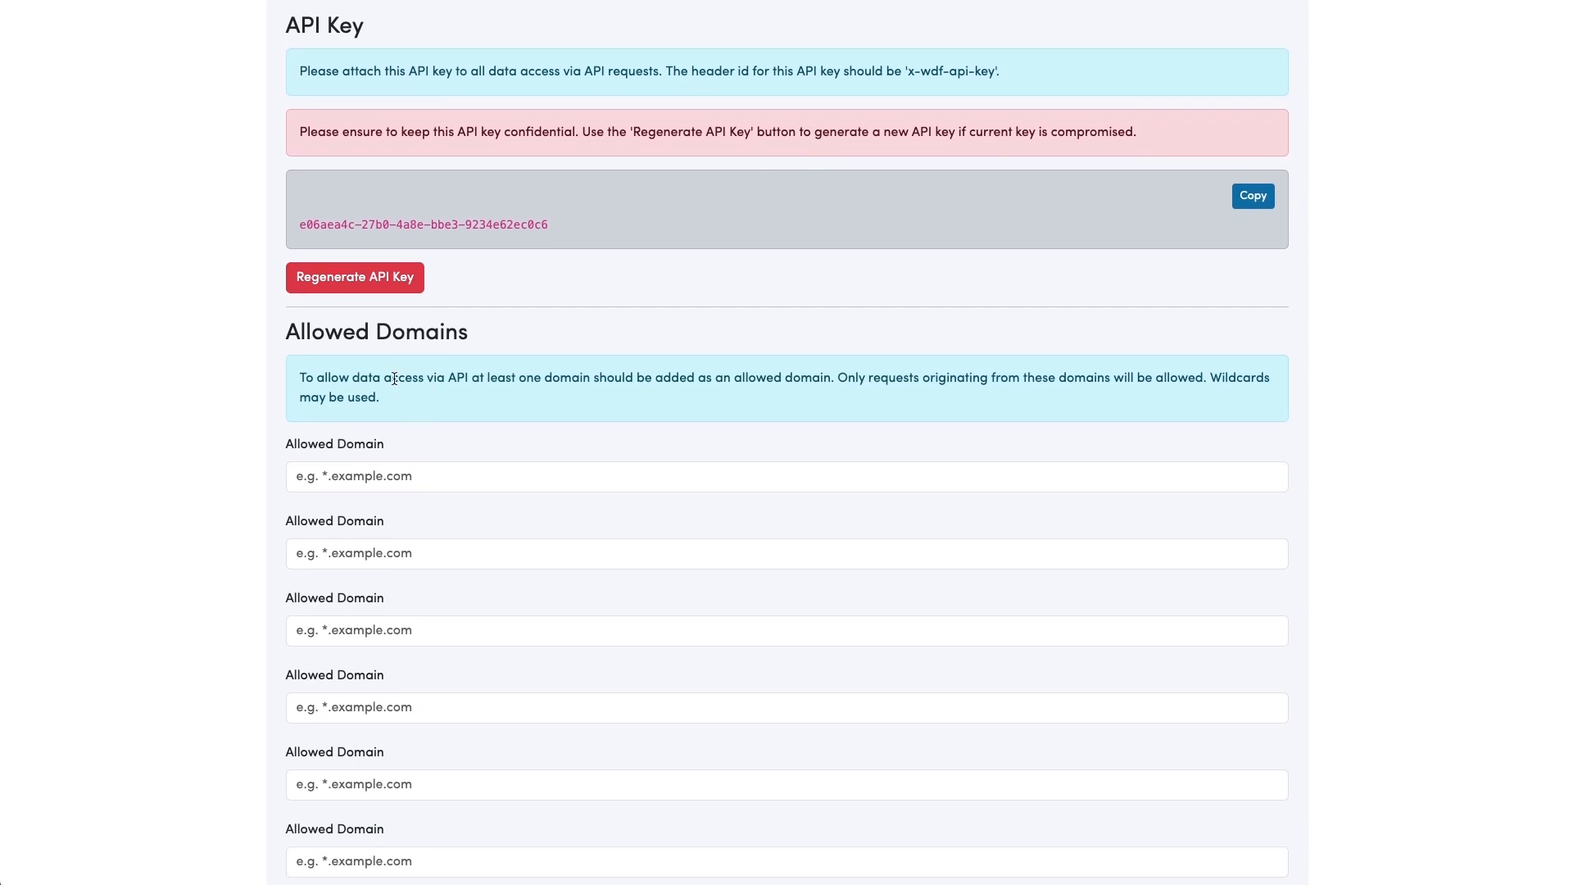
left_click(413, 475)
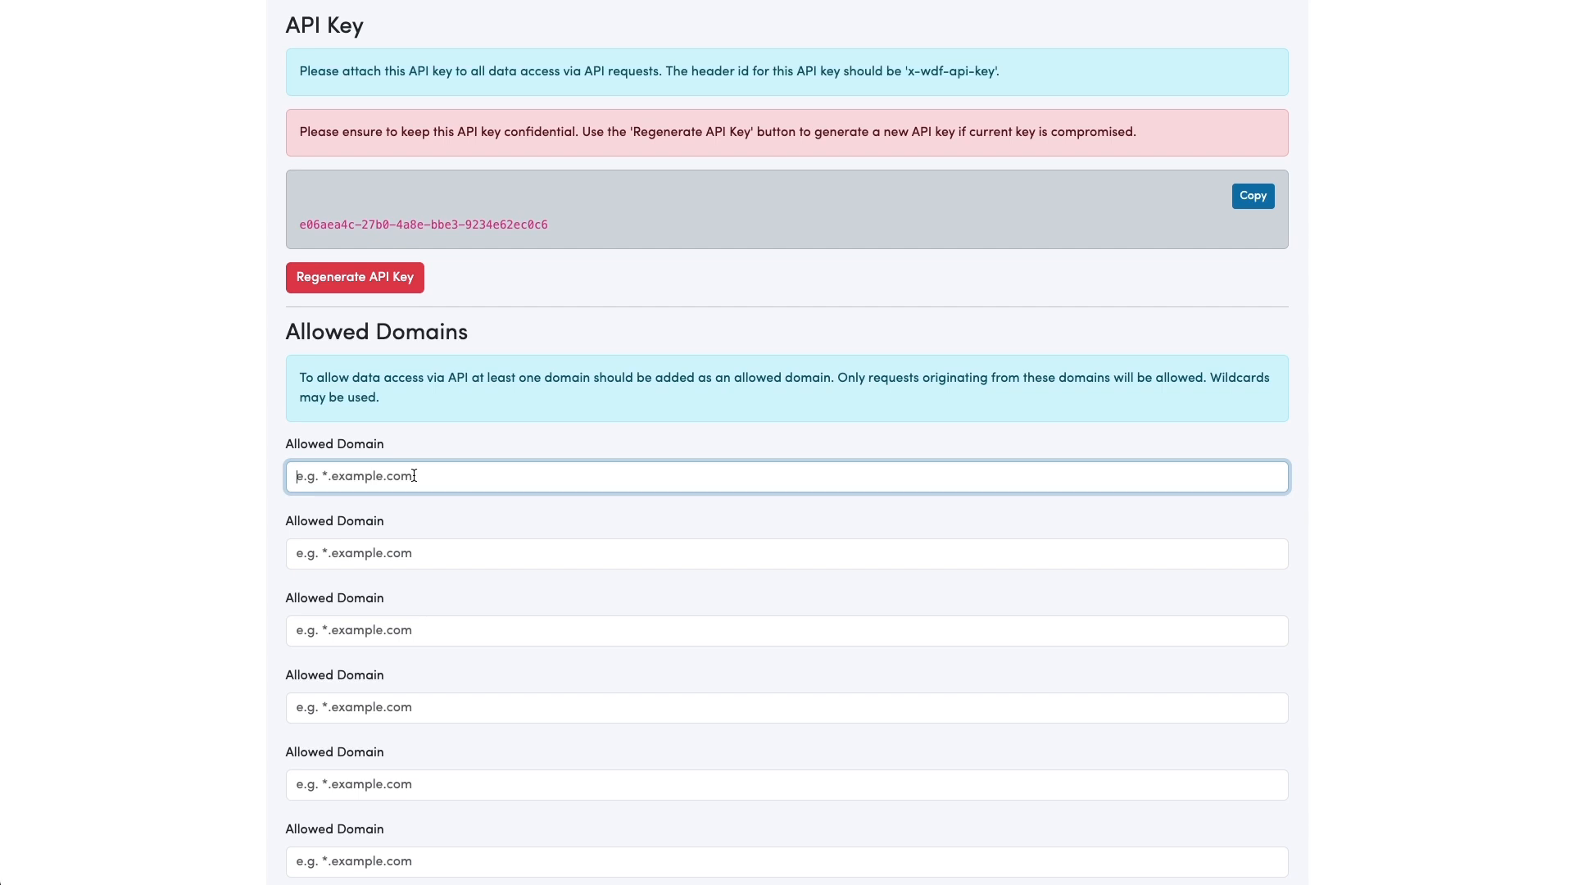
type("localhost")
left_click(246, 473)
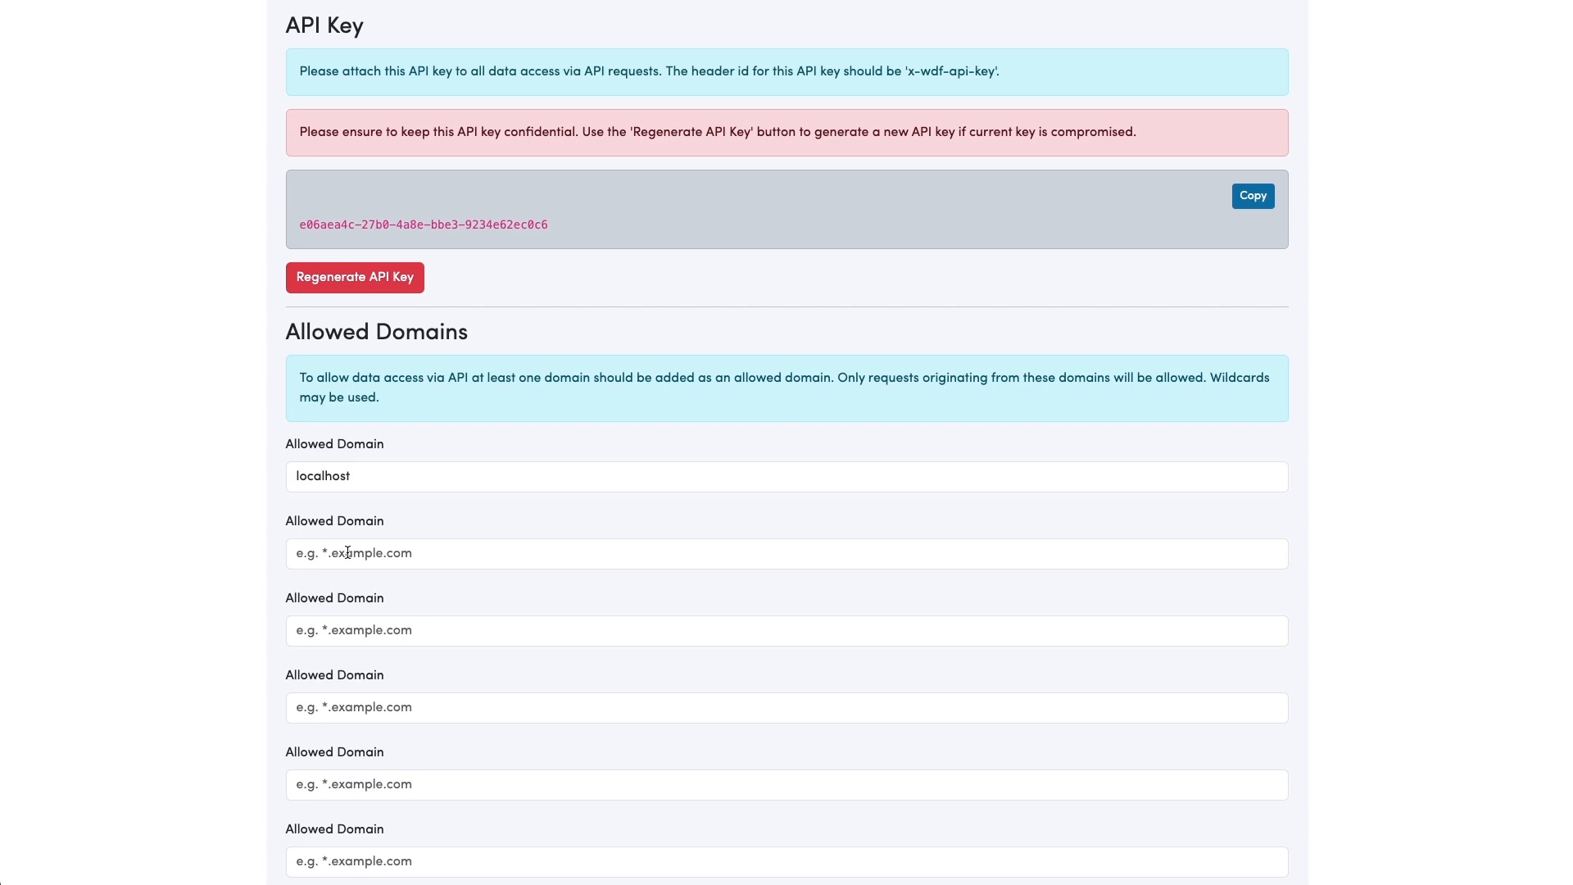
scroll(347, 552, "down", 1)
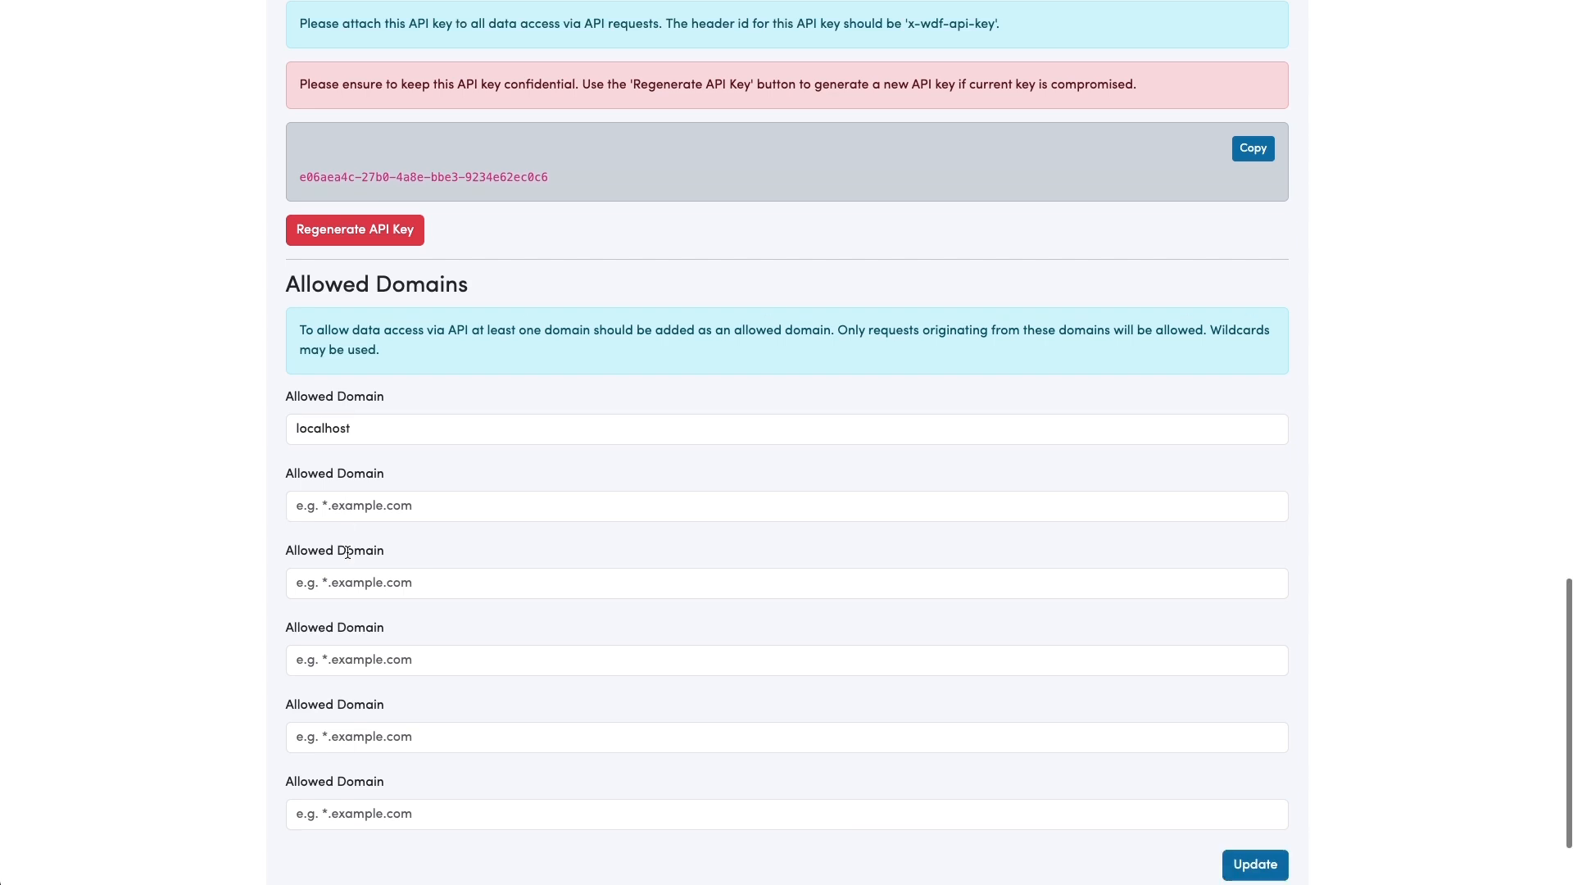
scroll(398, 500, "down", 2)
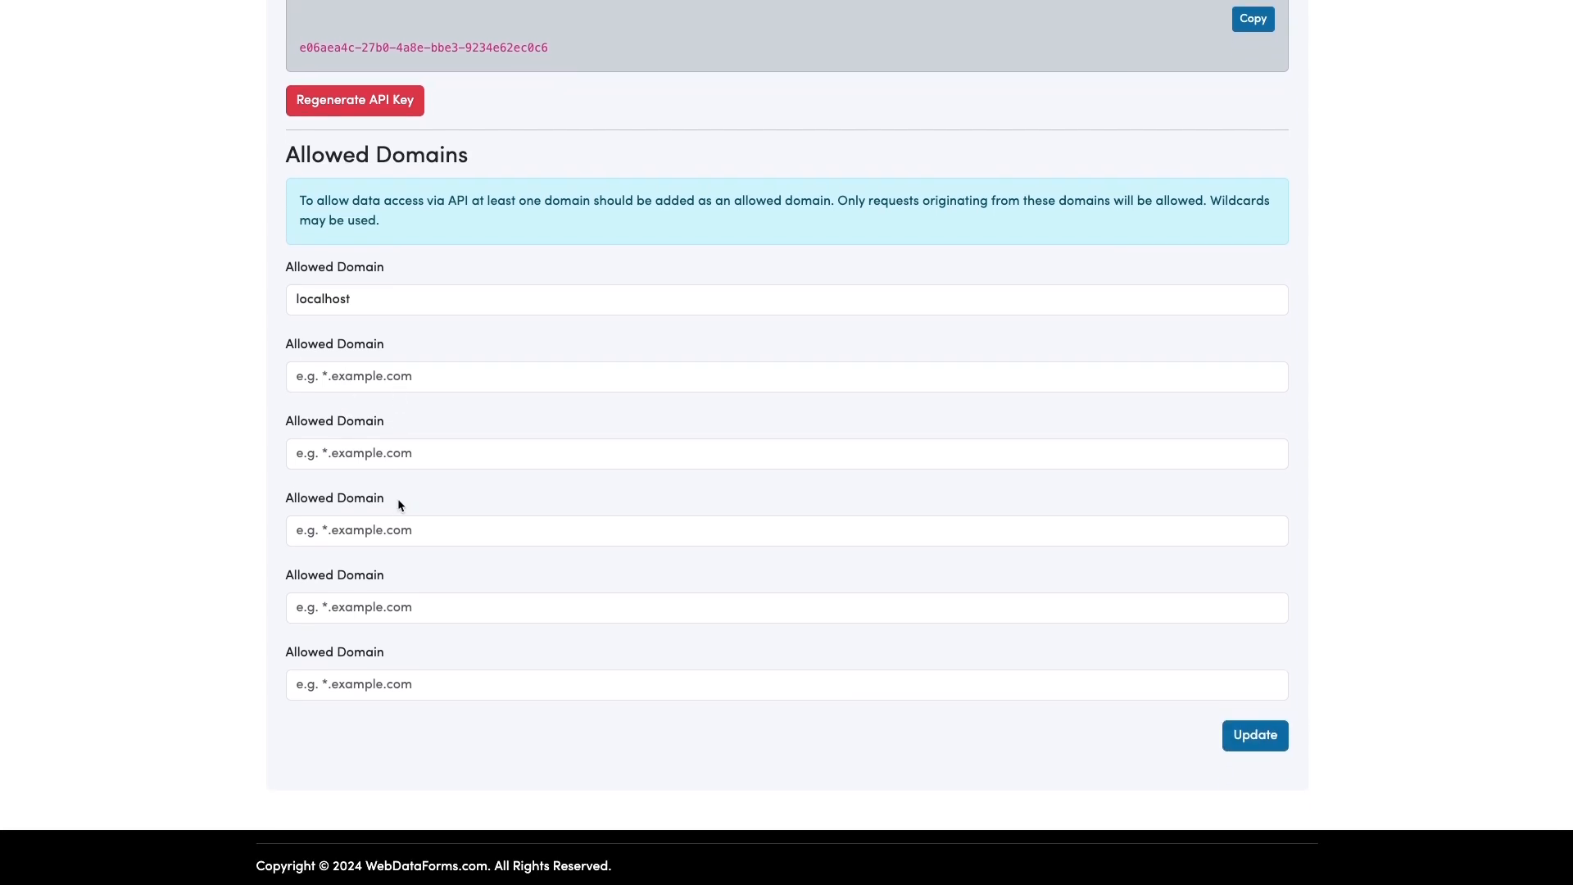
Copy the group's API key from the Data Access via API section
scroll(399, 505, "up", 1)
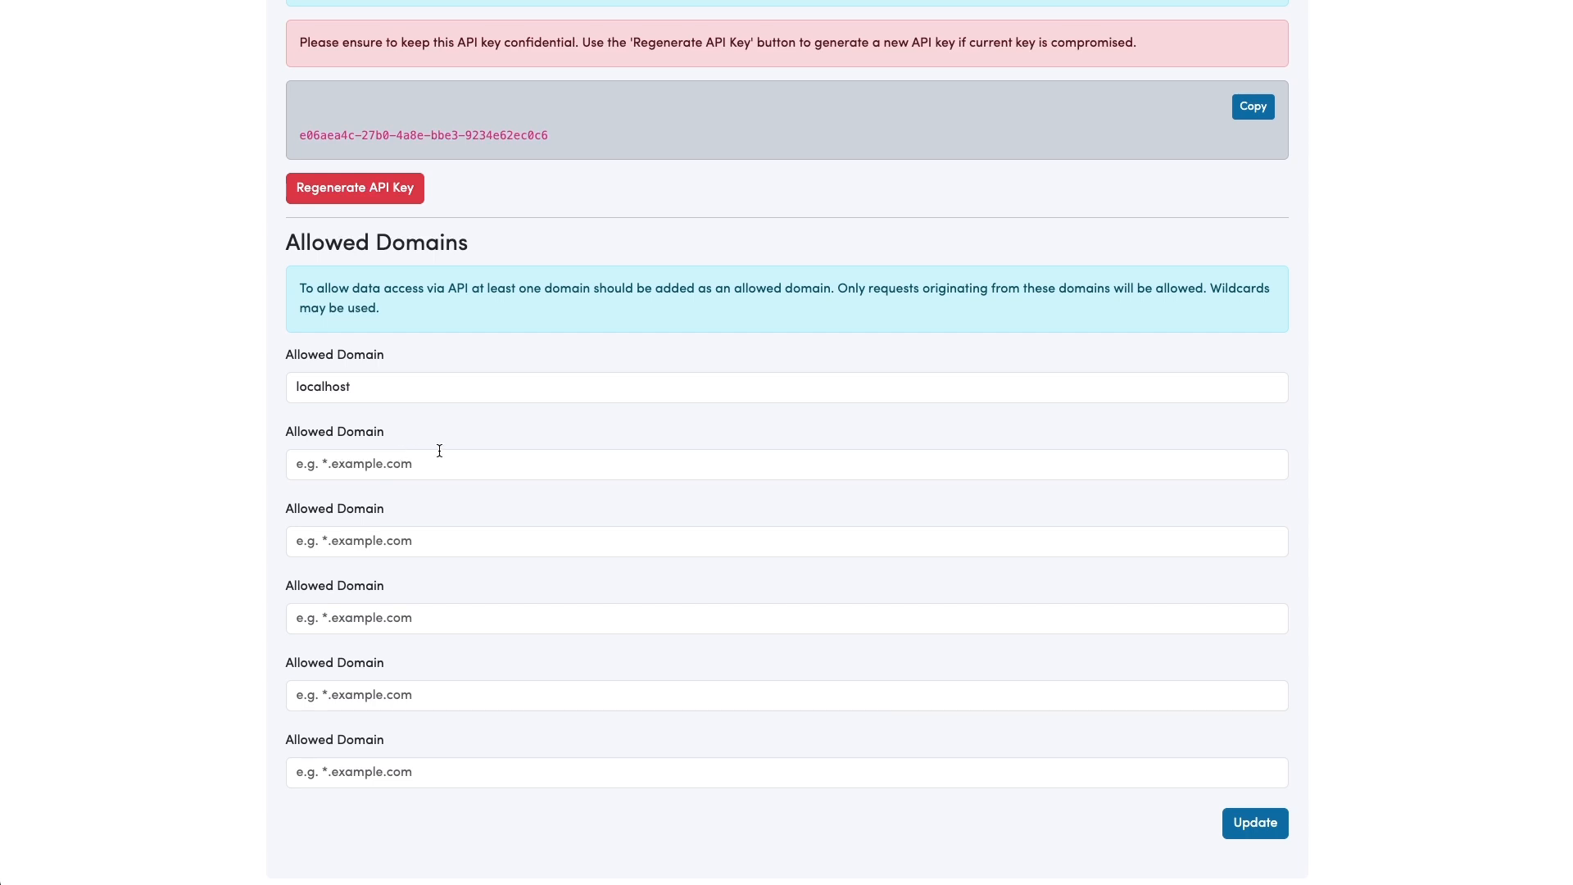
scroll(451, 450, "down", 1)
scroll(450, 449, "up", 2)
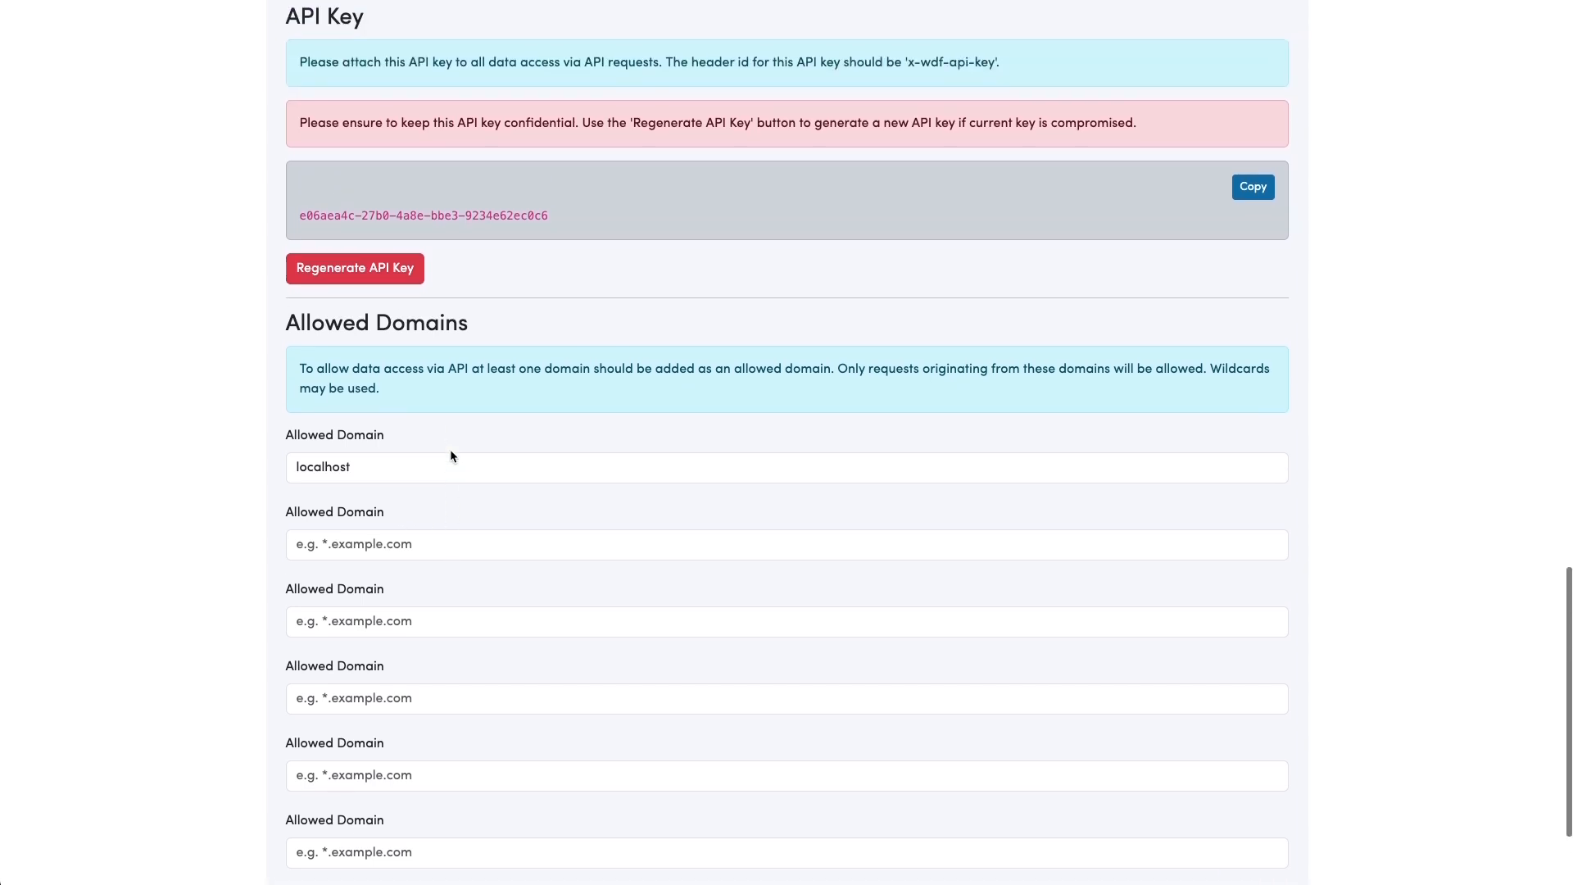
scroll(450, 456, "up", 1)
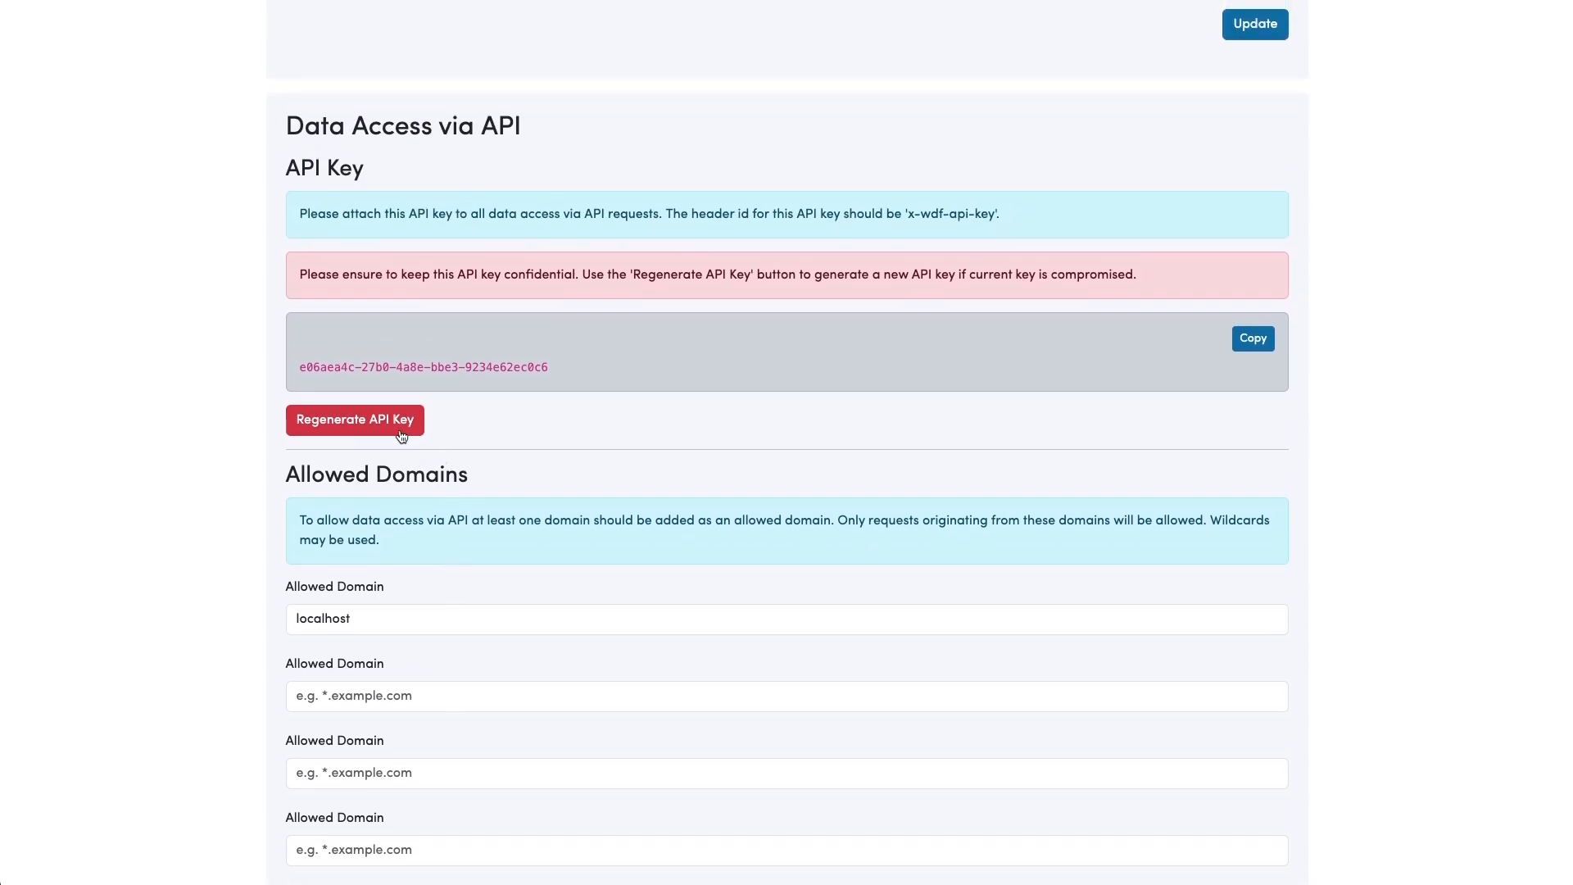
left_click(1238, 339)
Save the group's allowed domain settings
scroll(903, 449, "down", 2)
scroll(902, 449, "down", 2)
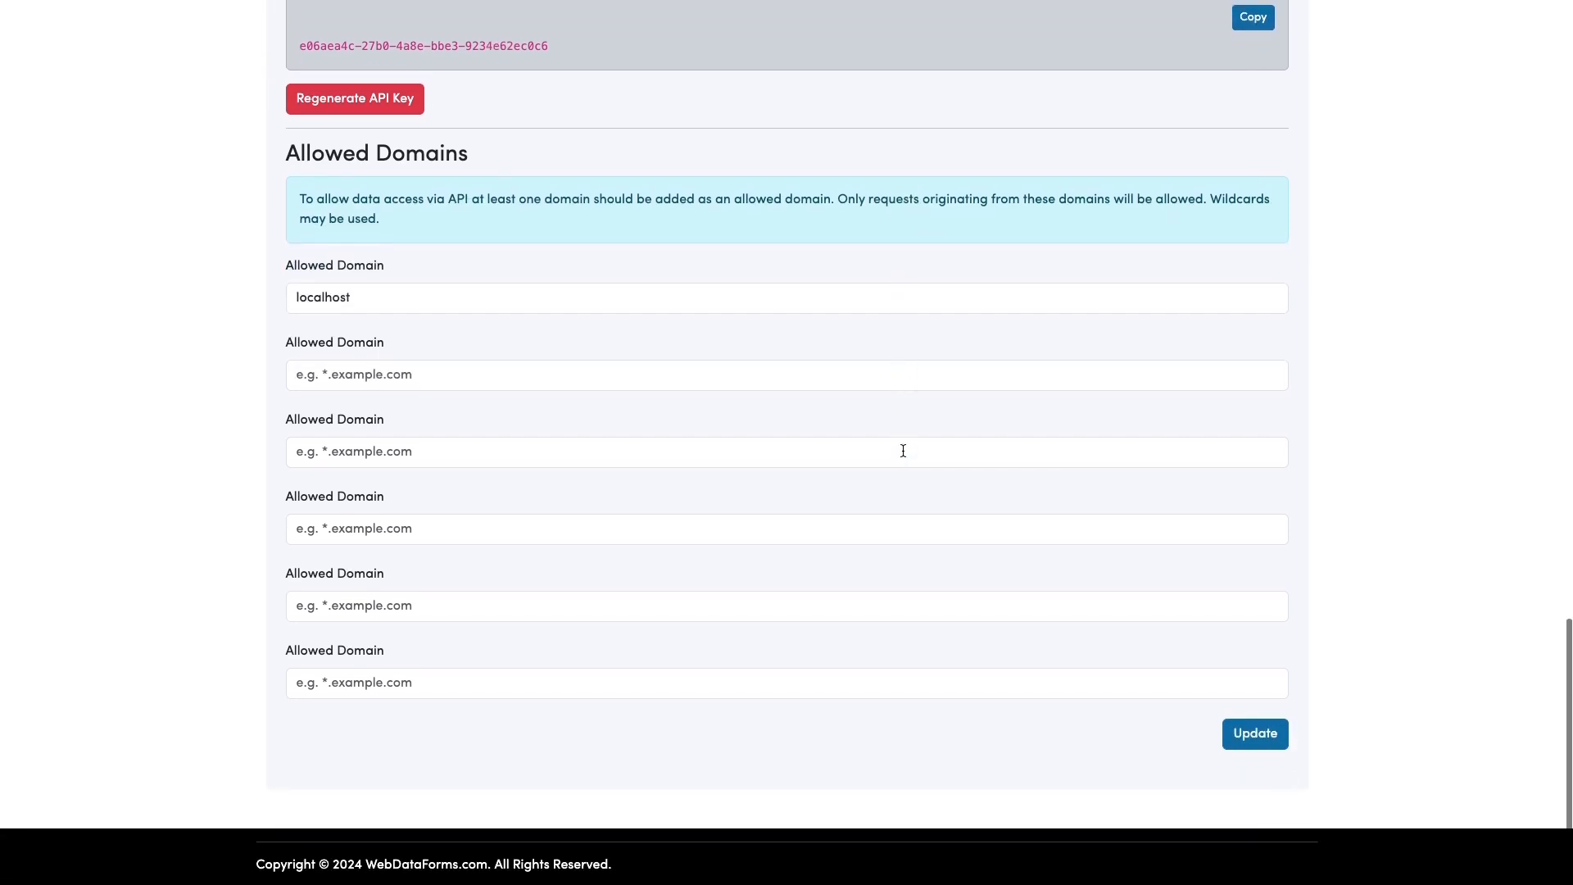
left_click(1253, 737)
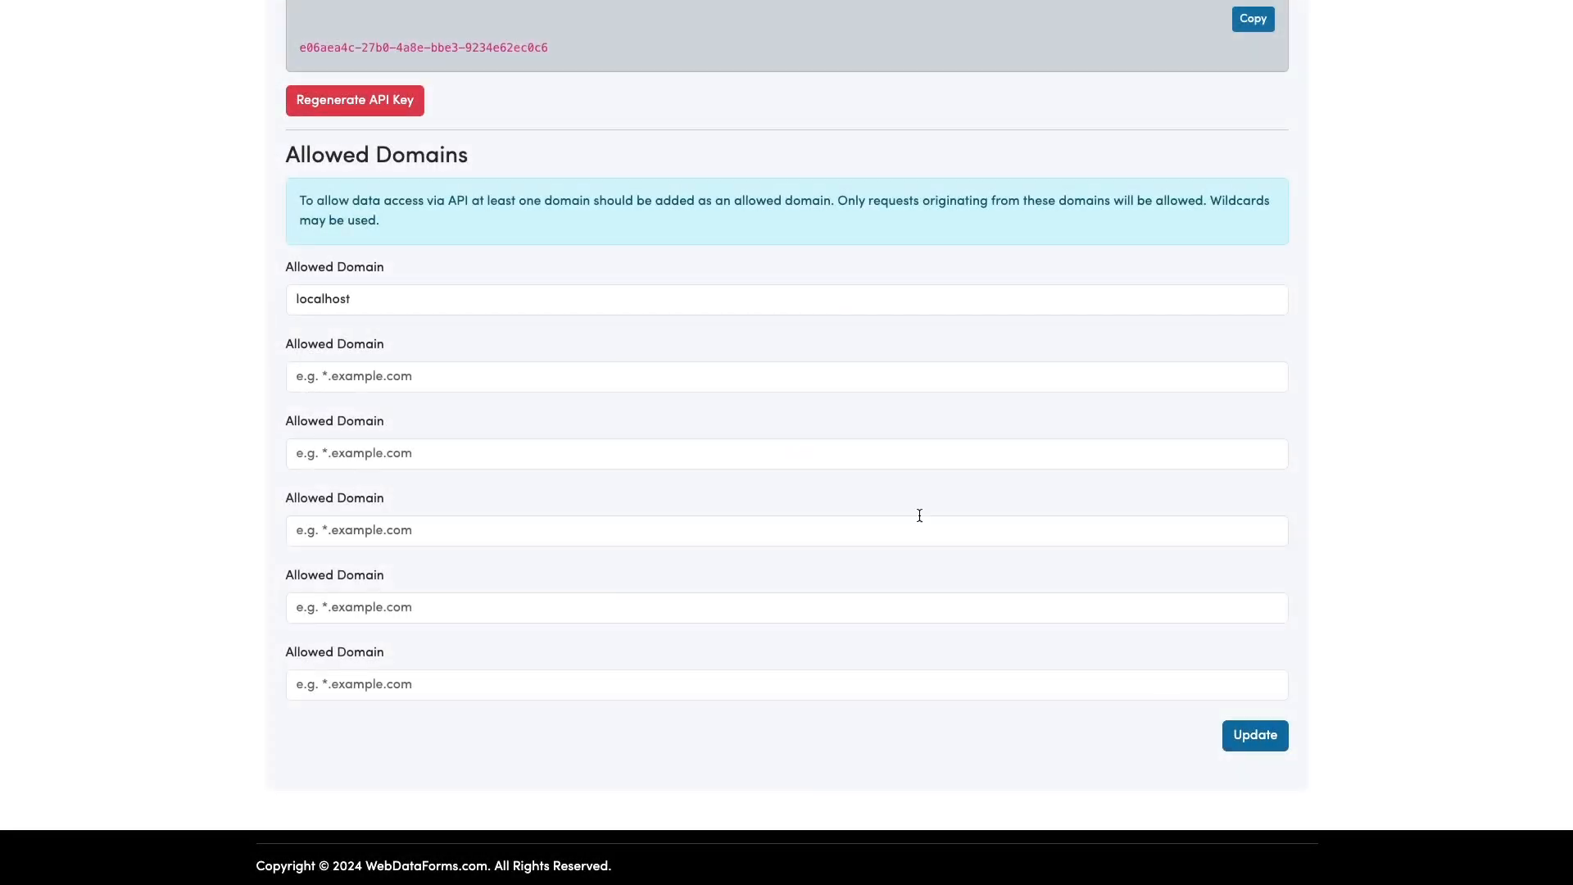
scroll(862, 479, "up", 5)
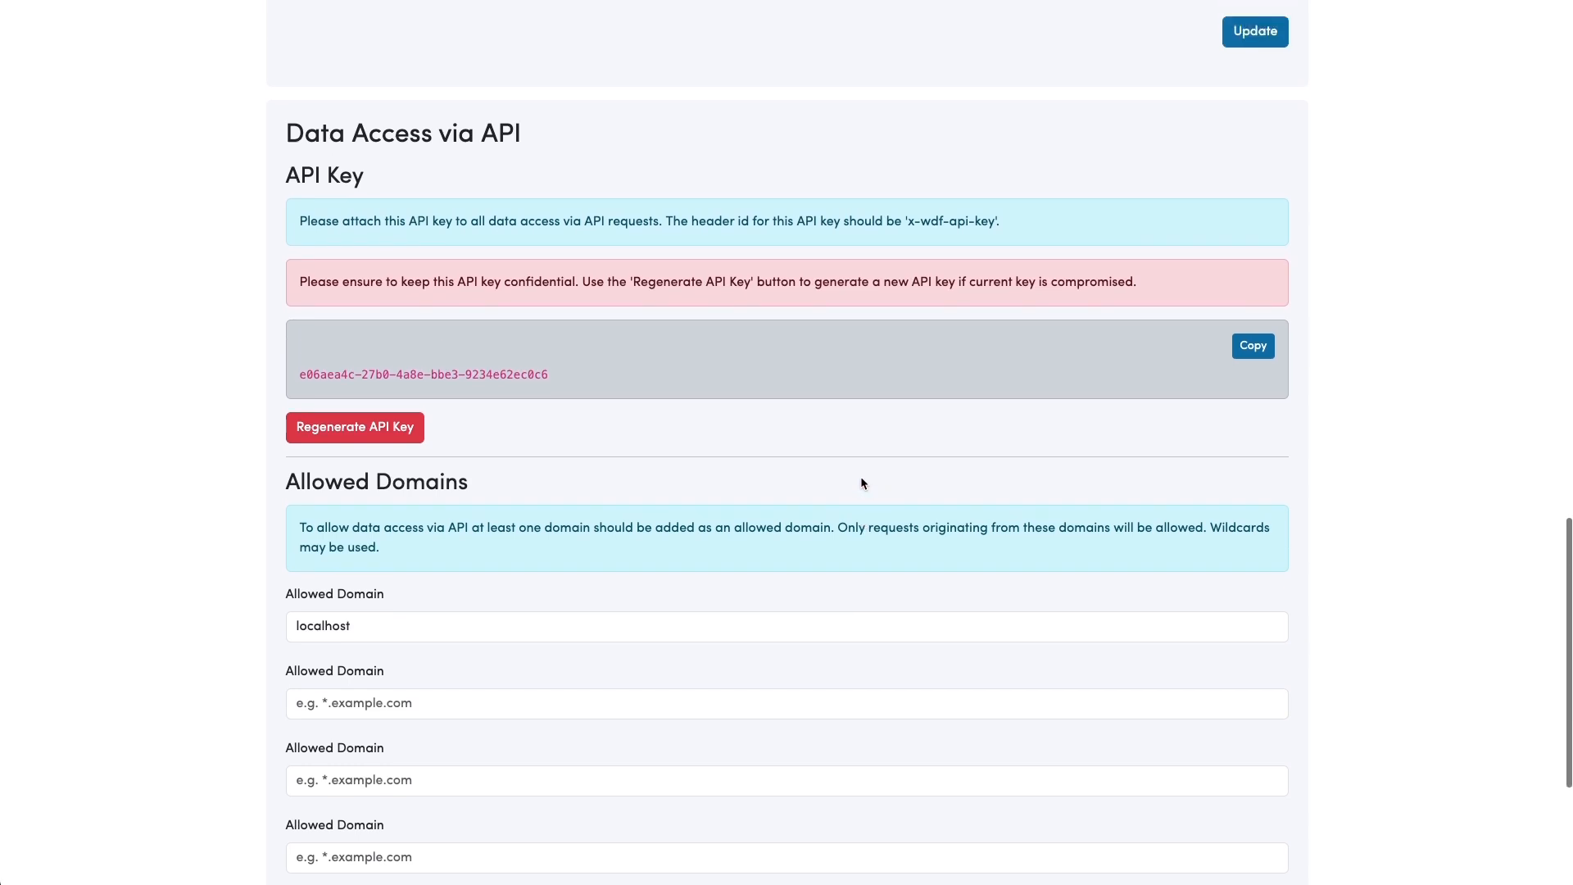
scroll(861, 479, "up", 3)
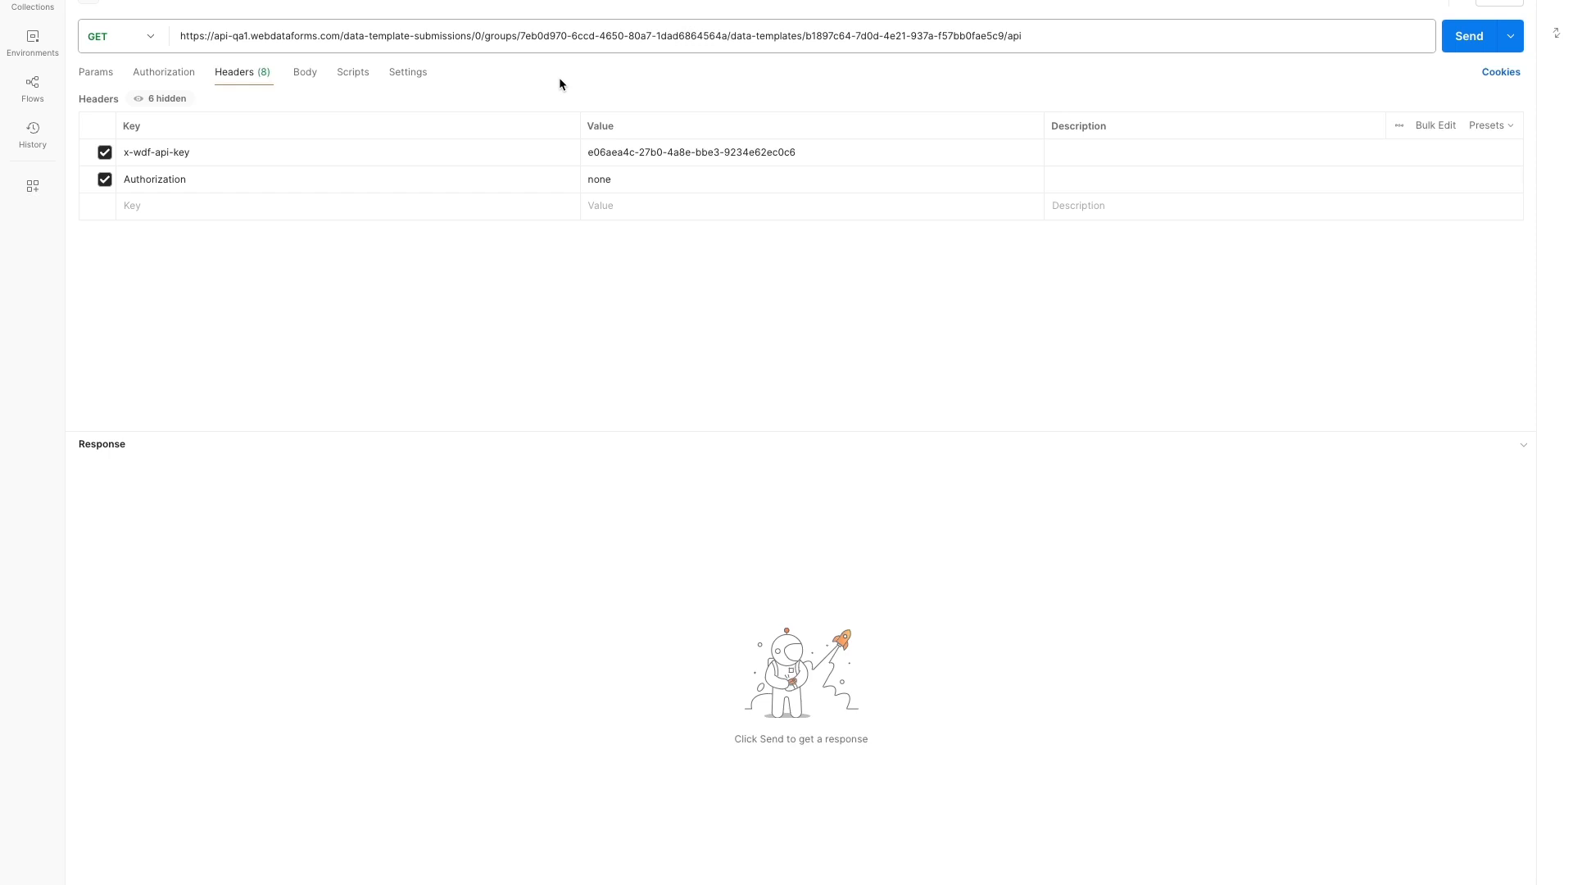
Switch to Postman, send the Blog Home Page Content GET request with the x-wdf-api-key header and review the blog summaries in the response
left_click(1465, 41)
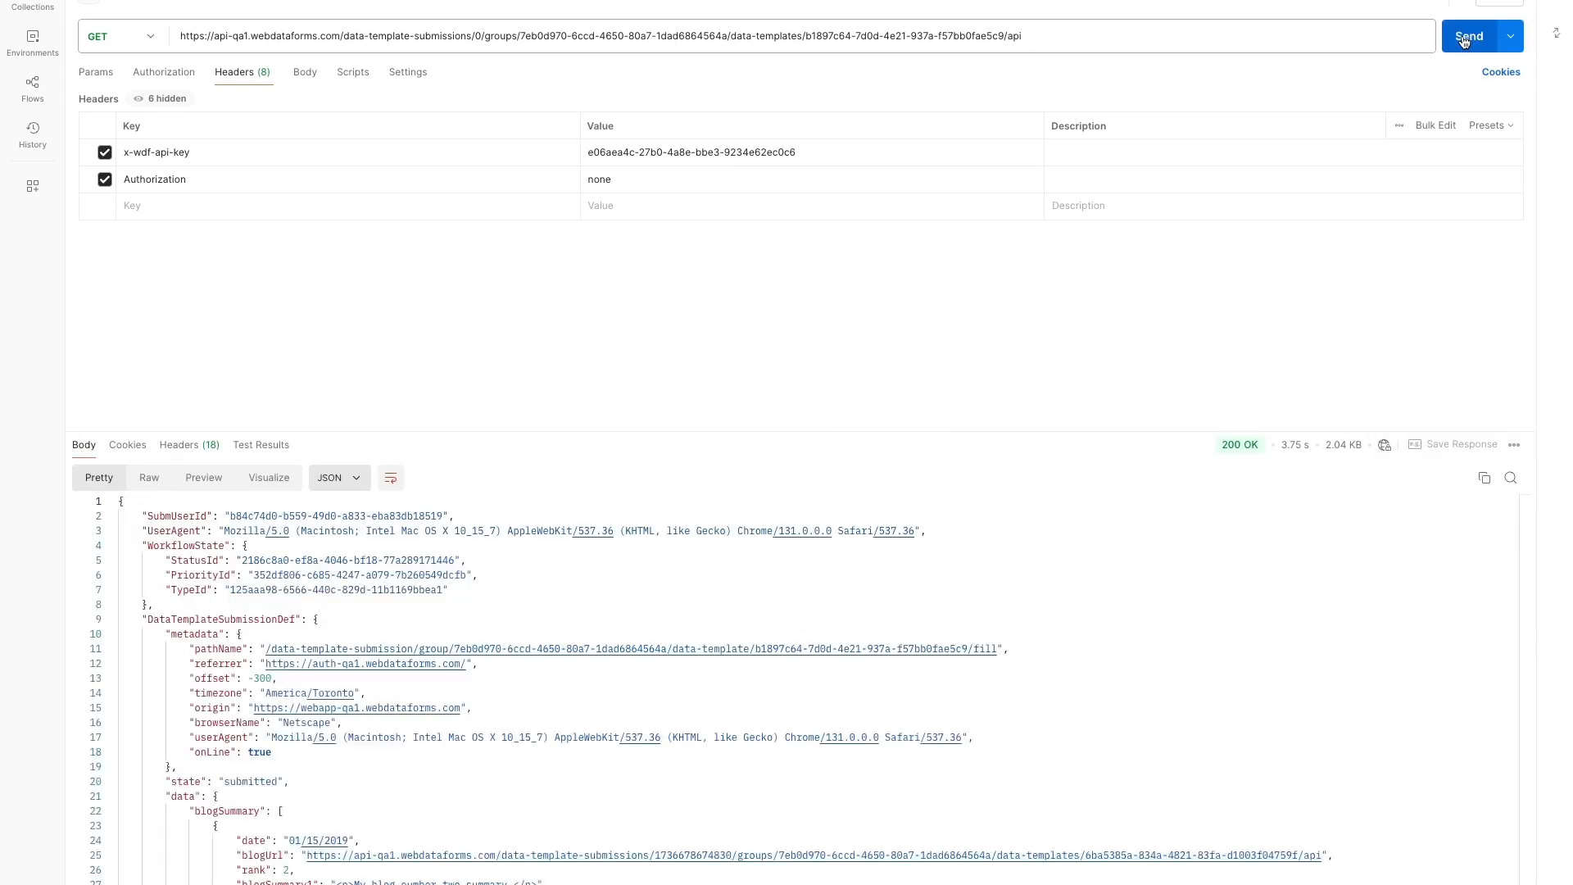
scroll(1007, 610, "down", 5)
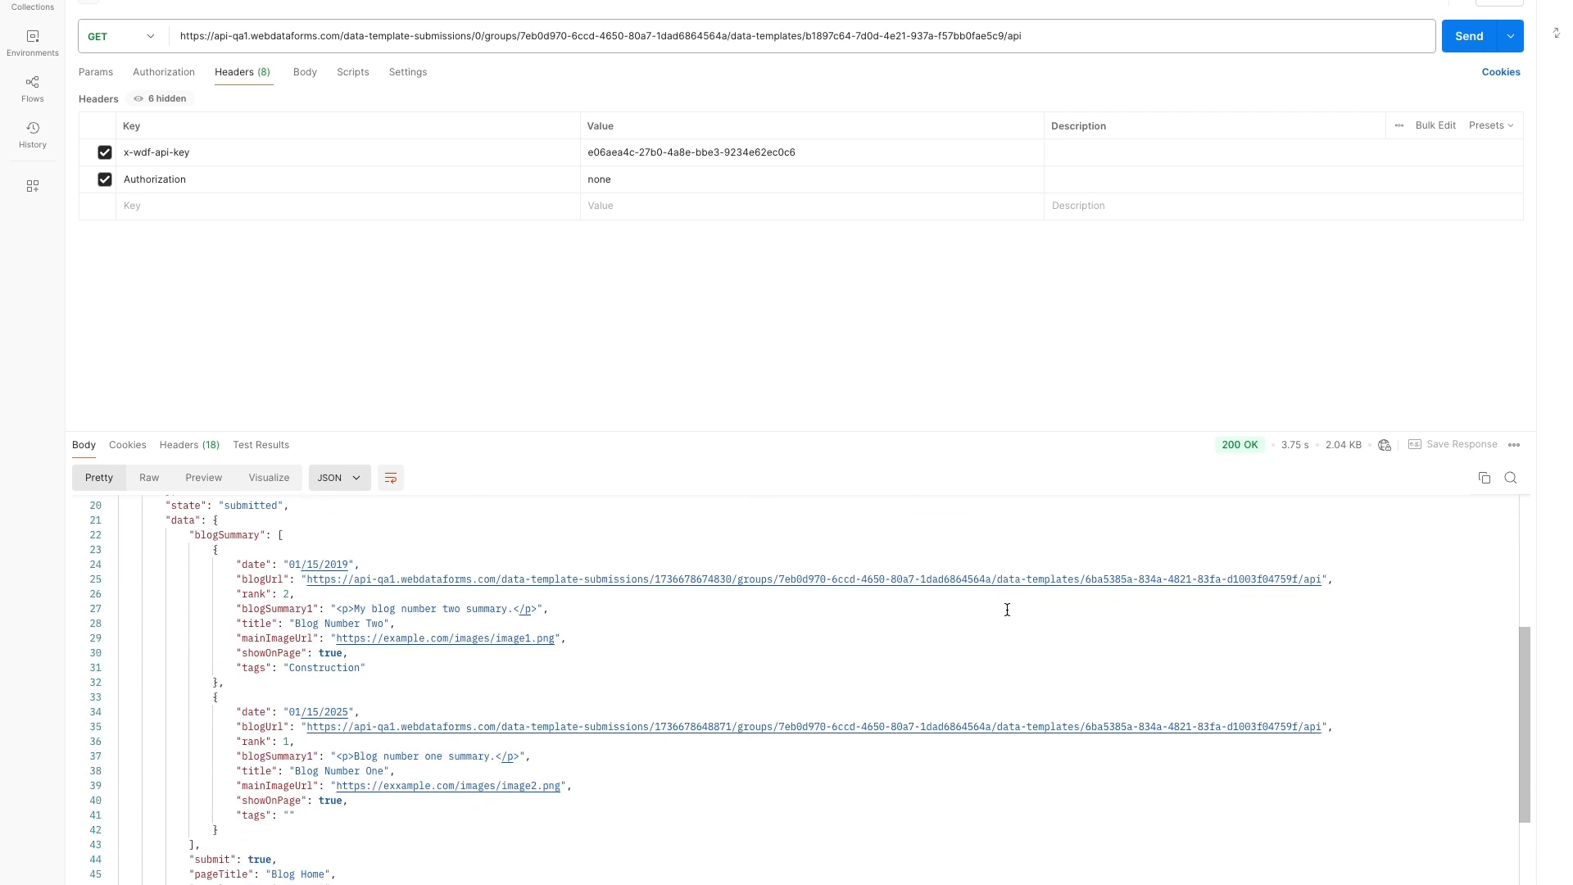
scroll(1007, 609, "up", 3)
scroll(1007, 610, "down", 2)
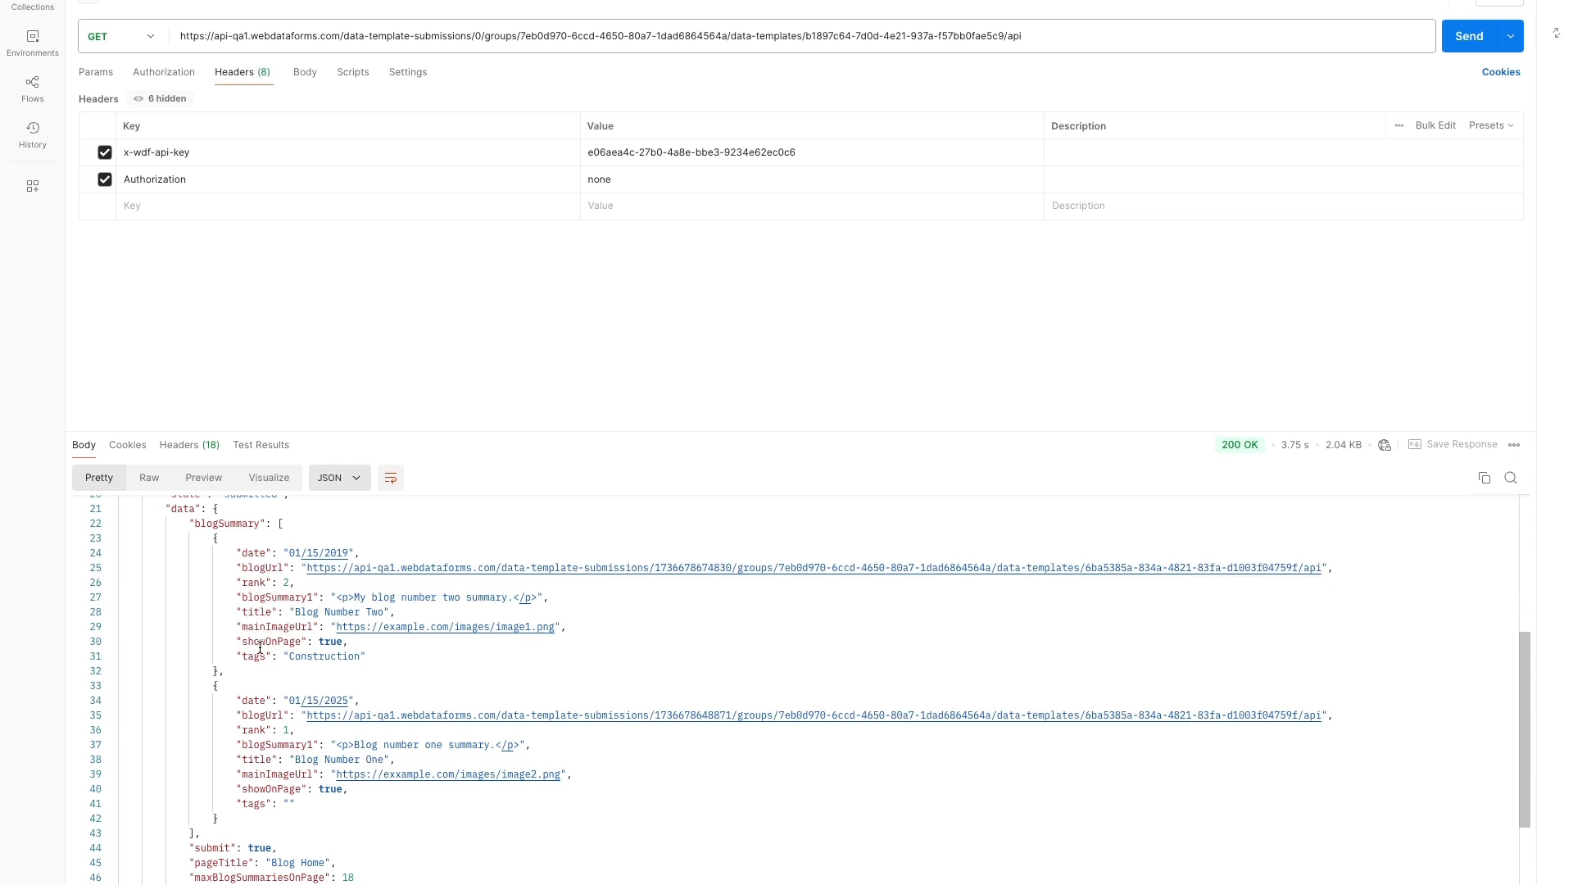
scroll(277, 641, "down", 1)
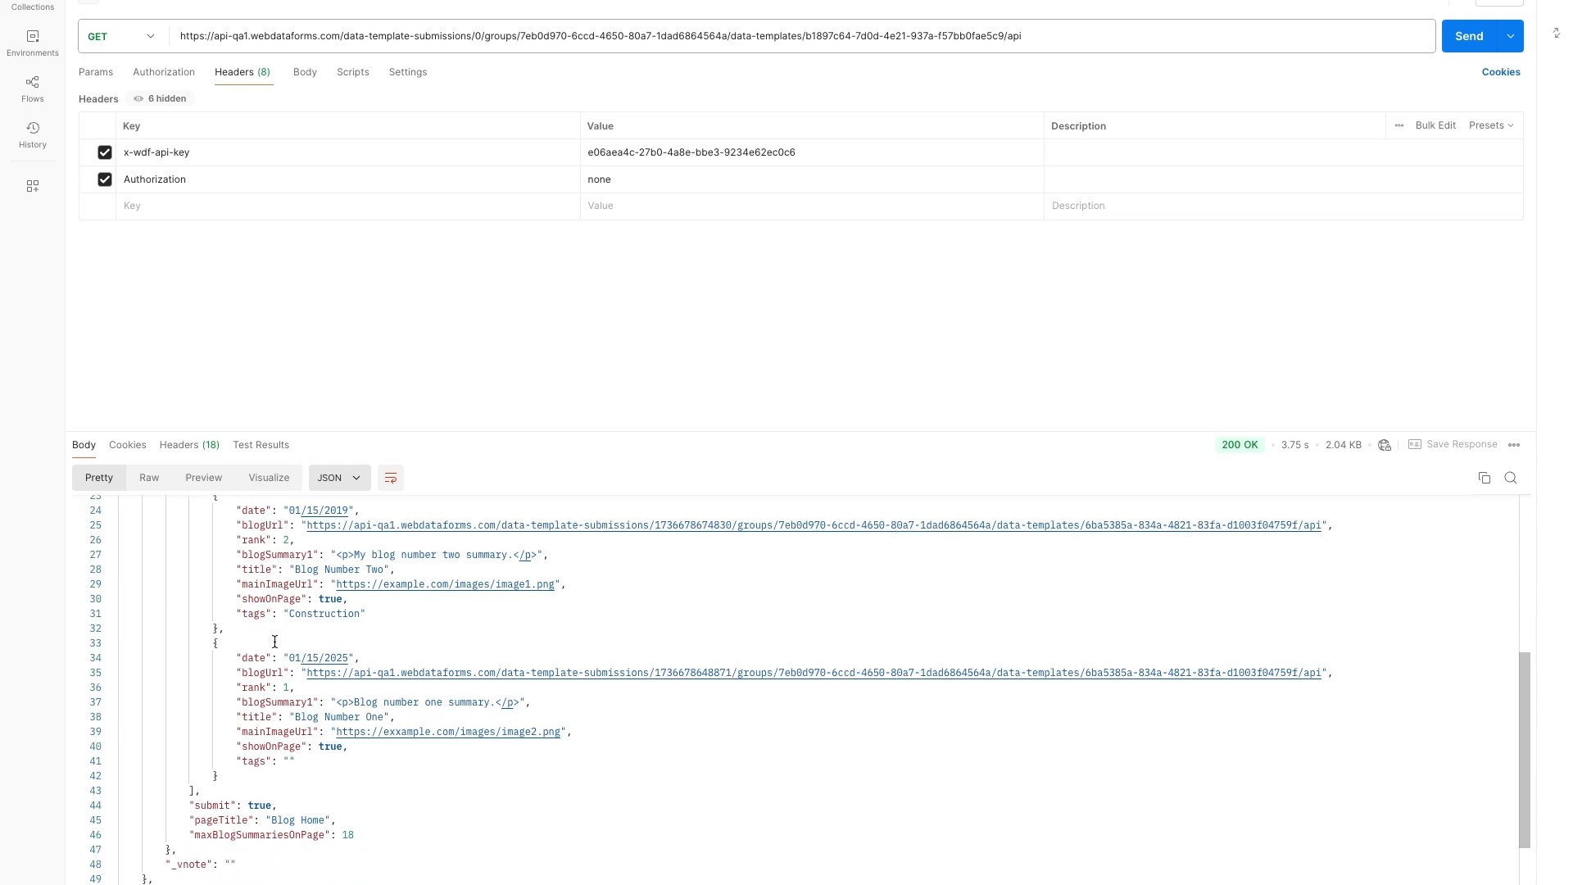
scroll(275, 640, "down", 2)
scroll(275, 640, "up", 3)
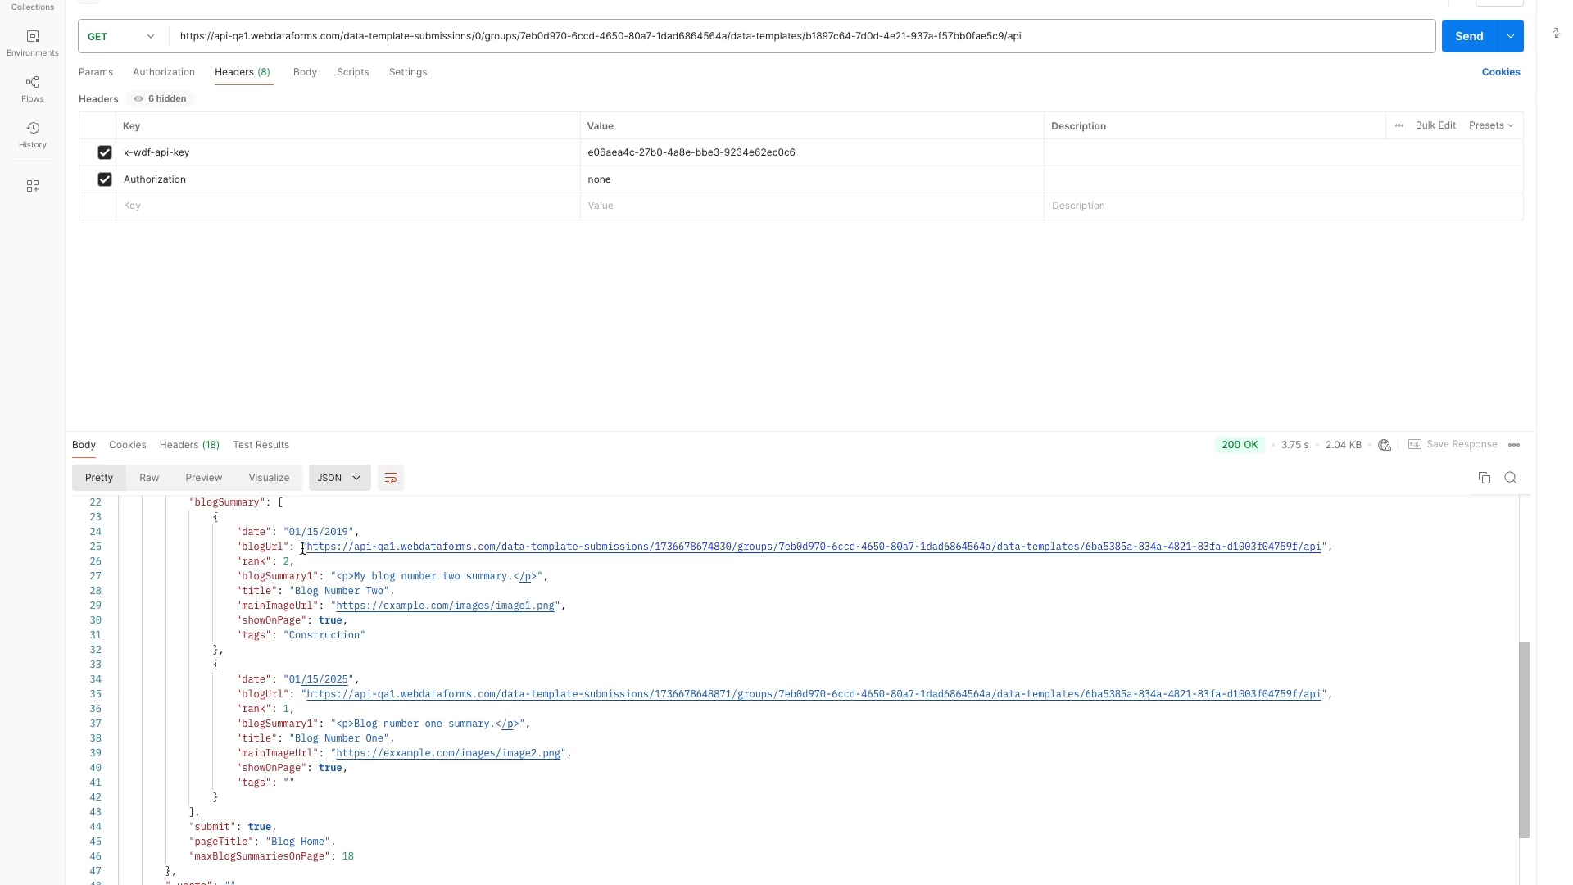
Replace the request URL with the blogUrl of Blog Number Two from the response and send the GET request
left_click_drag(307, 547, 1322, 543)
key("super+c")
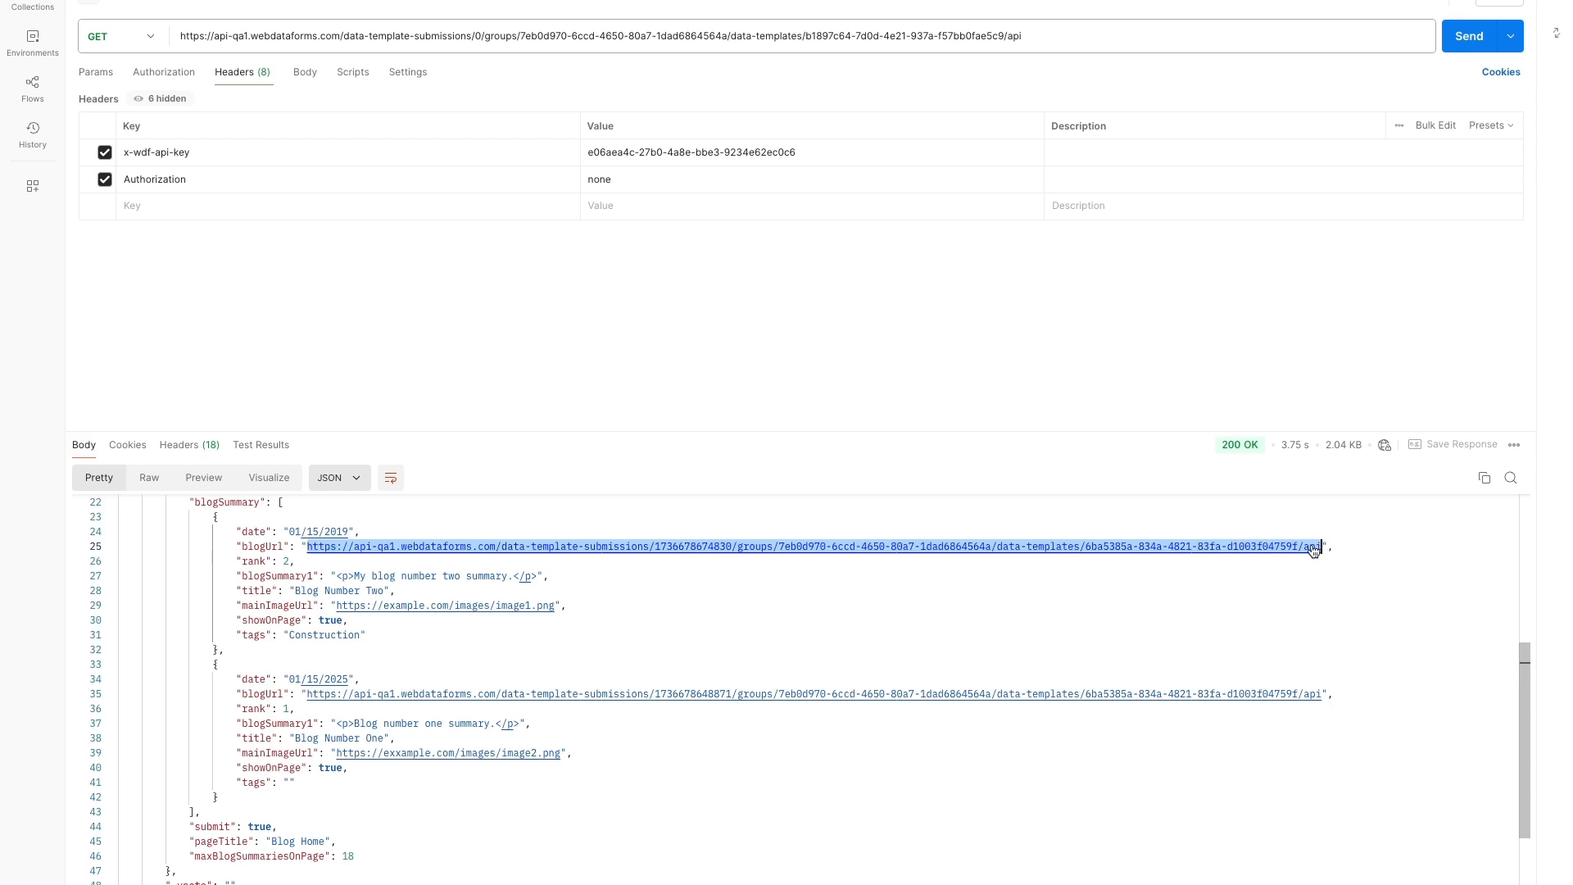
triple_click(1041, 36)
key("super+v")
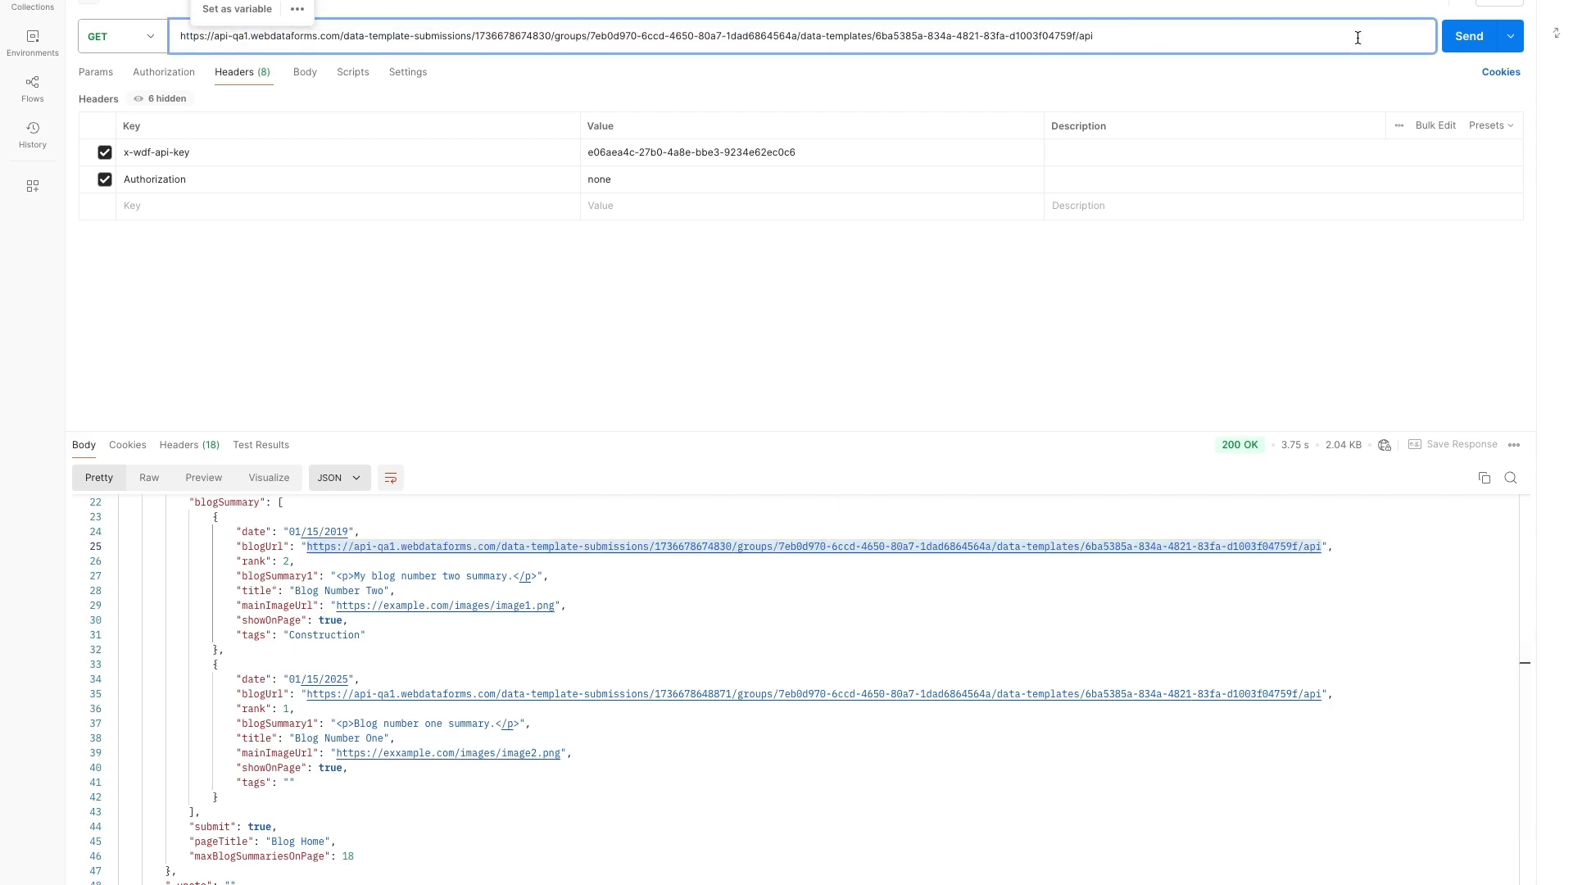
left_click(1467, 37)
Examine the blog content, title, day, main image URL and author fields in the returned Blog Number Two data
scroll(625, 653, "down", 5)
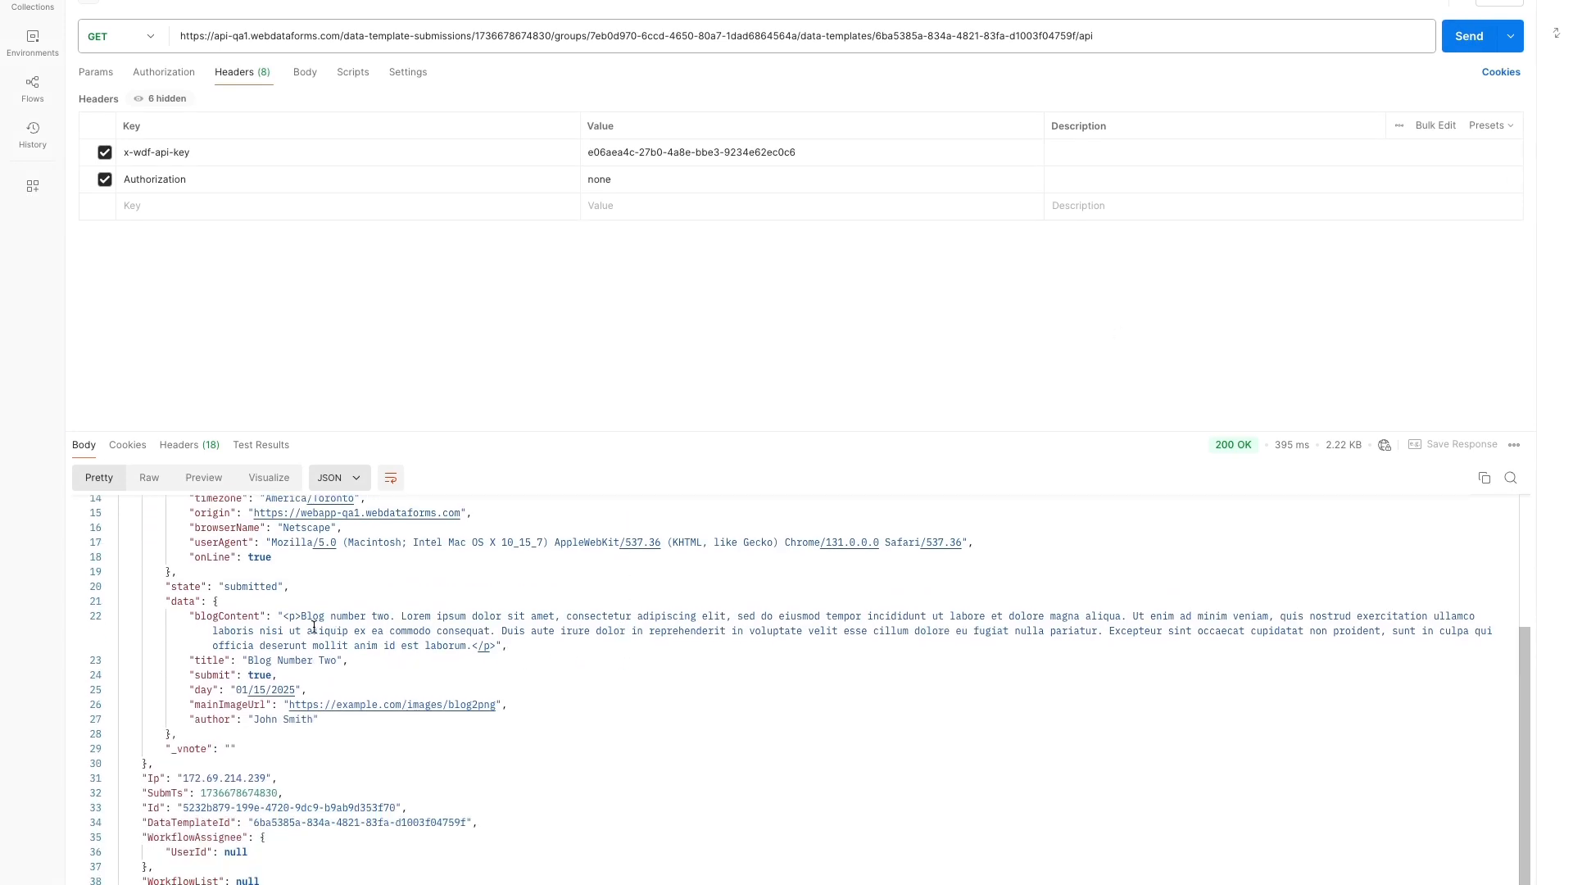
left_click_drag(284, 616, 491, 647)
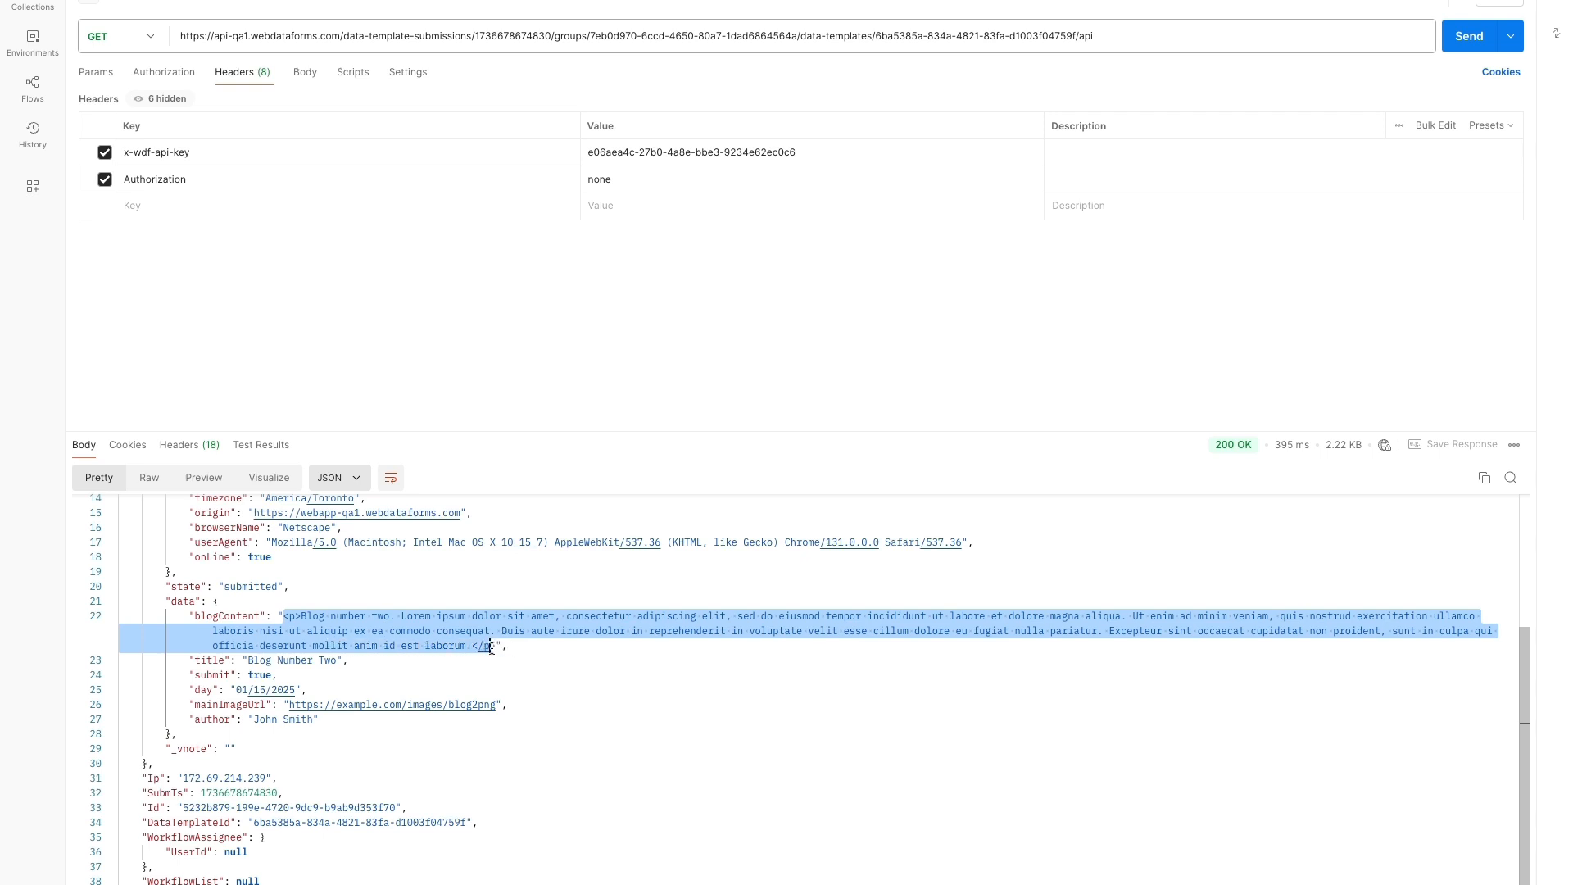
left_click(427, 602)
scroll(427, 603, "up", 1)
scroll(427, 603, "up", 1)
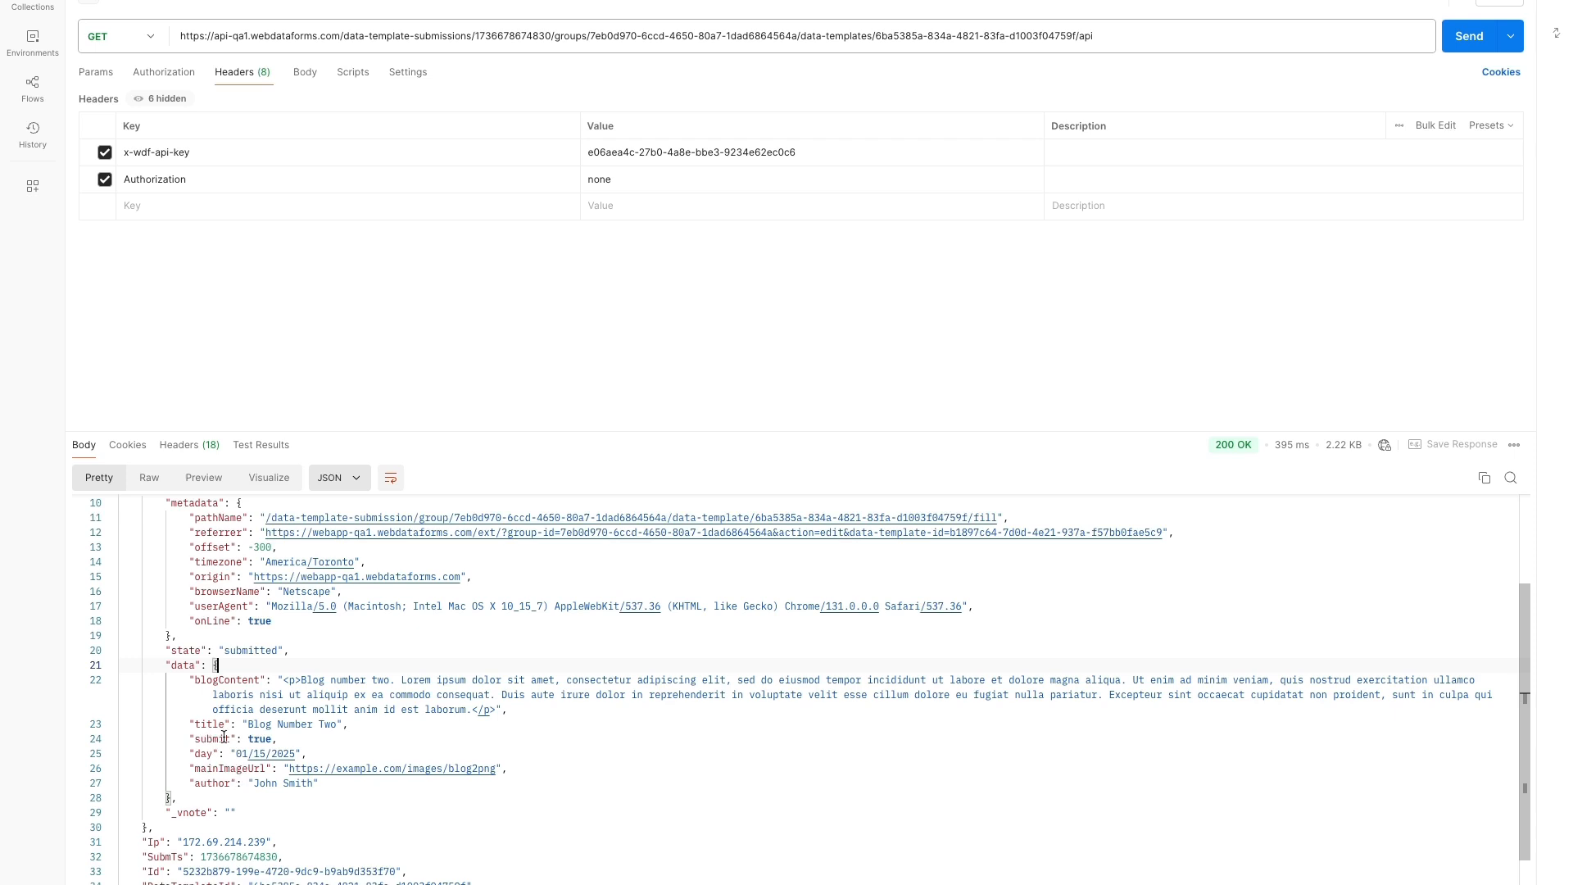
scroll(213, 733, "up", 2)
scroll(233, 731, "down", 4)
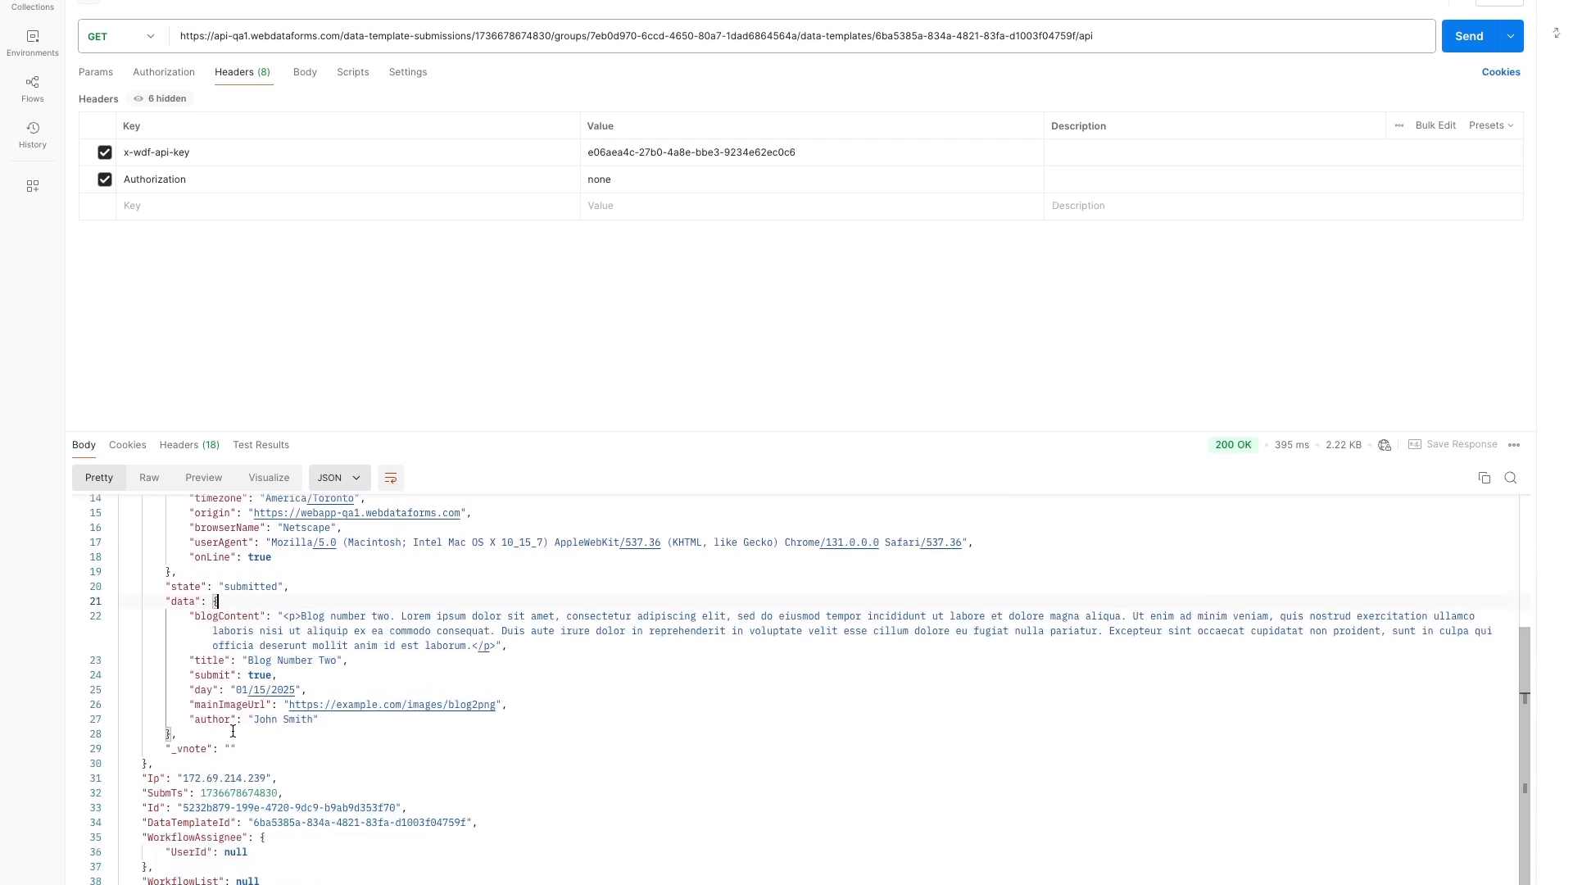